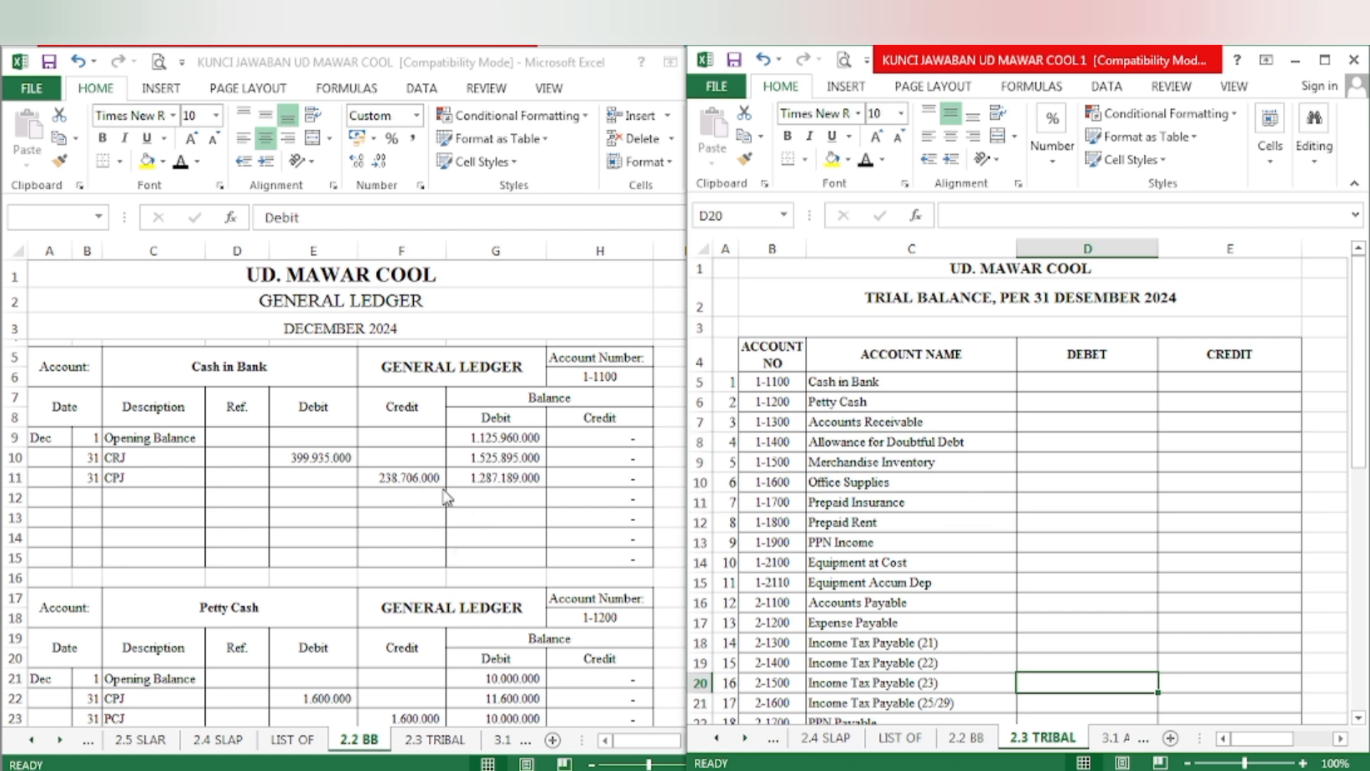
- Highlight the Cash in Bank account name and its final debit balance in cell G11 of the general ledger in yellow
click(994, 451)
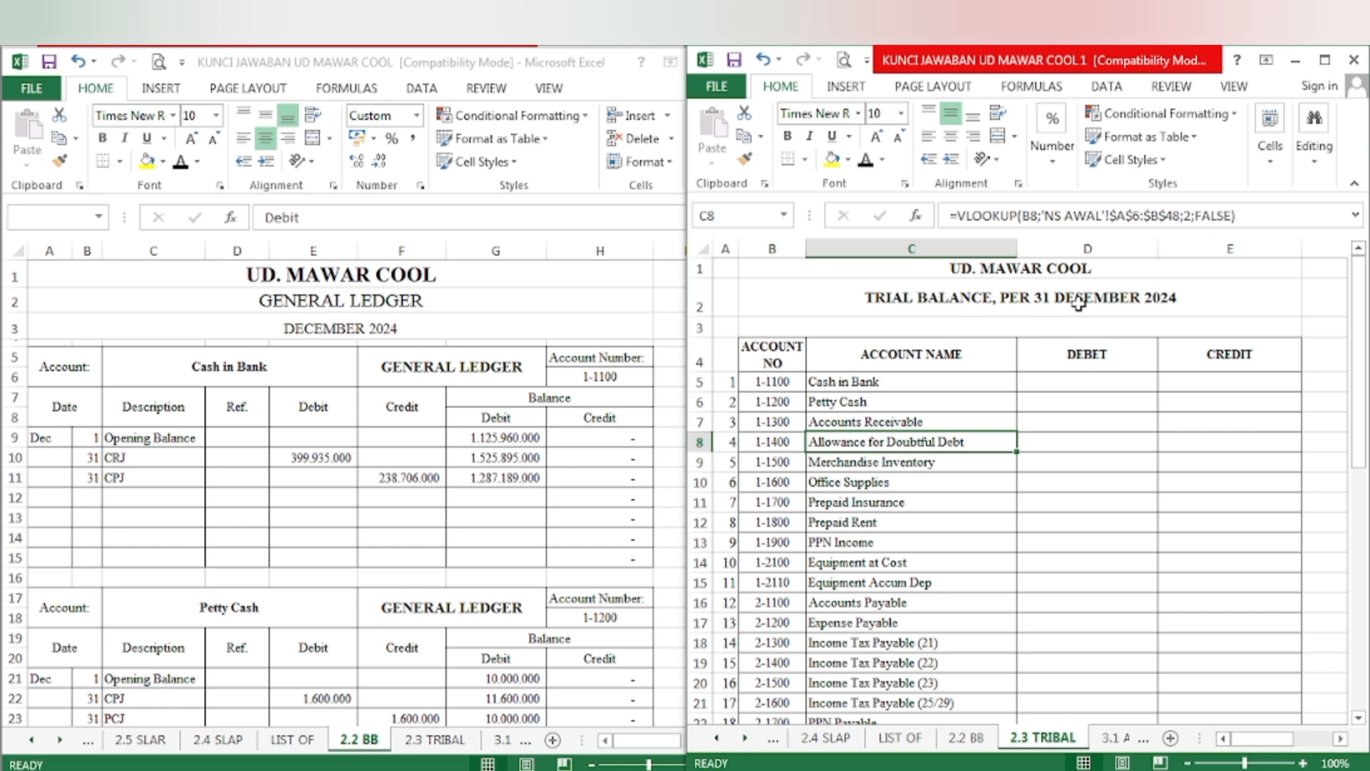
click(386, 541)
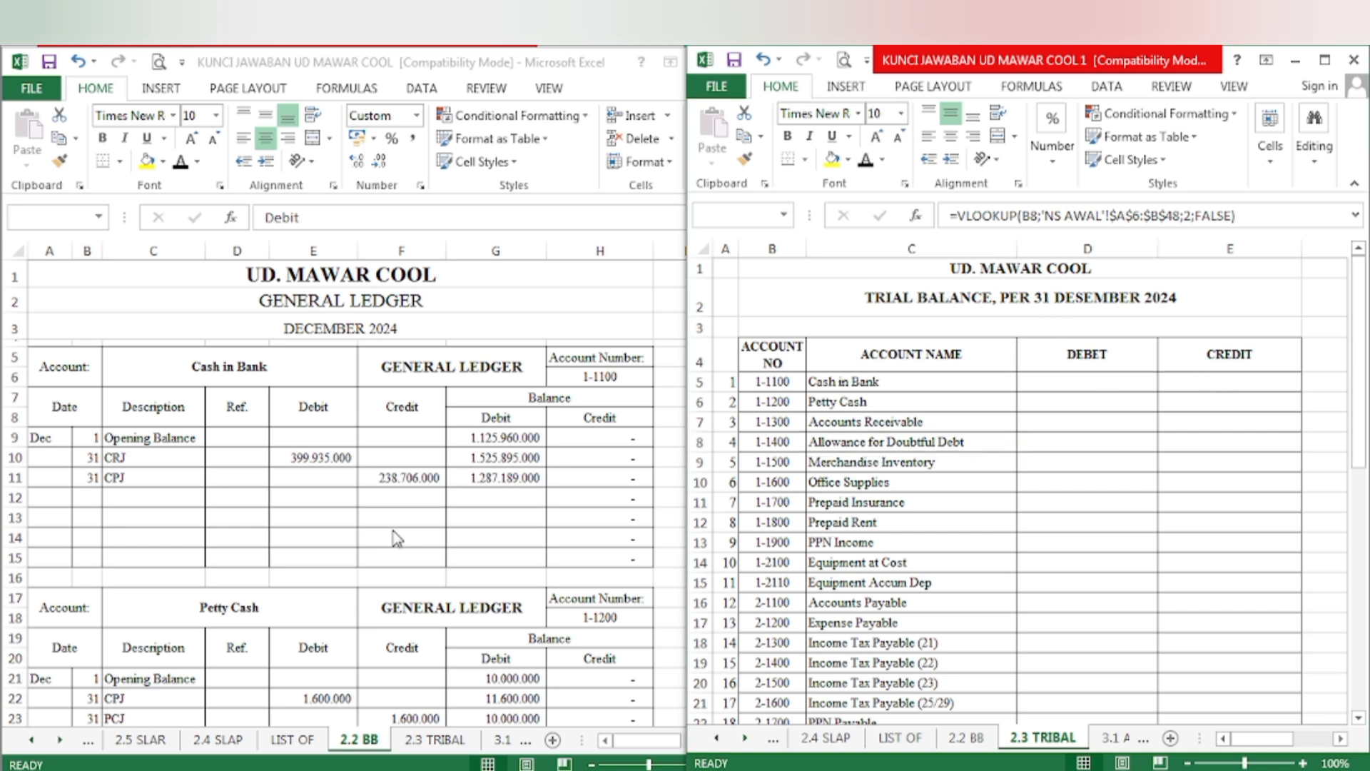
click(249, 368)
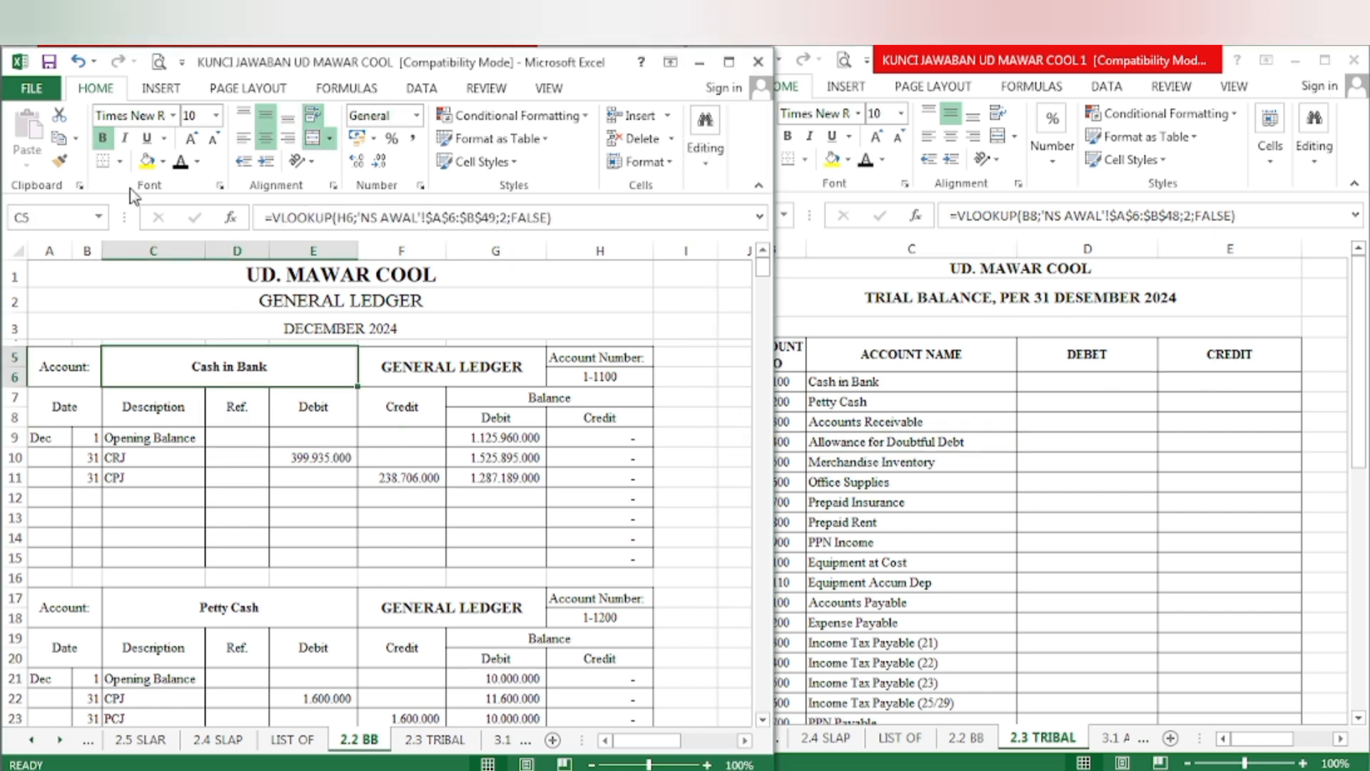
click(147, 161)
click(524, 474)
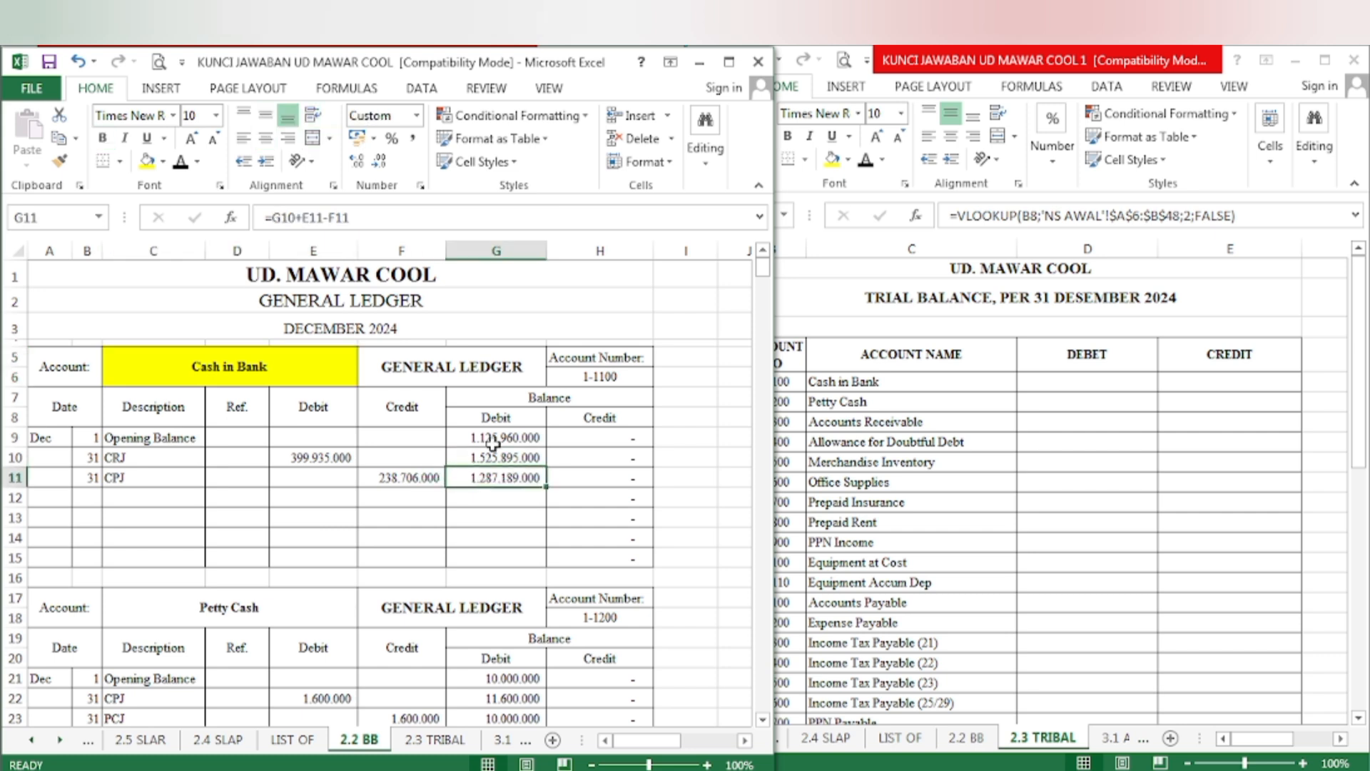
click(147, 160)
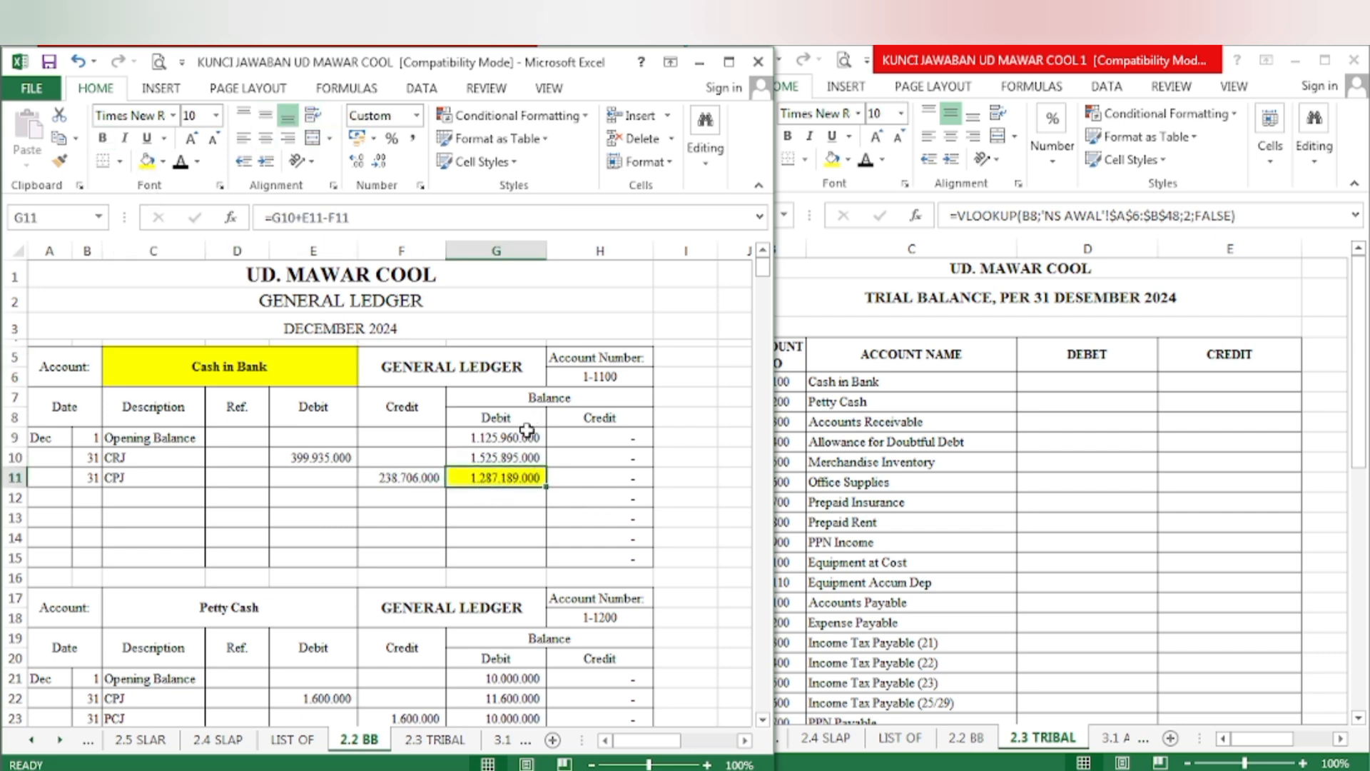
- Apply black font colour to the Cash in Bank debit amount in cell D5 of the trial balance
click(1122, 425)
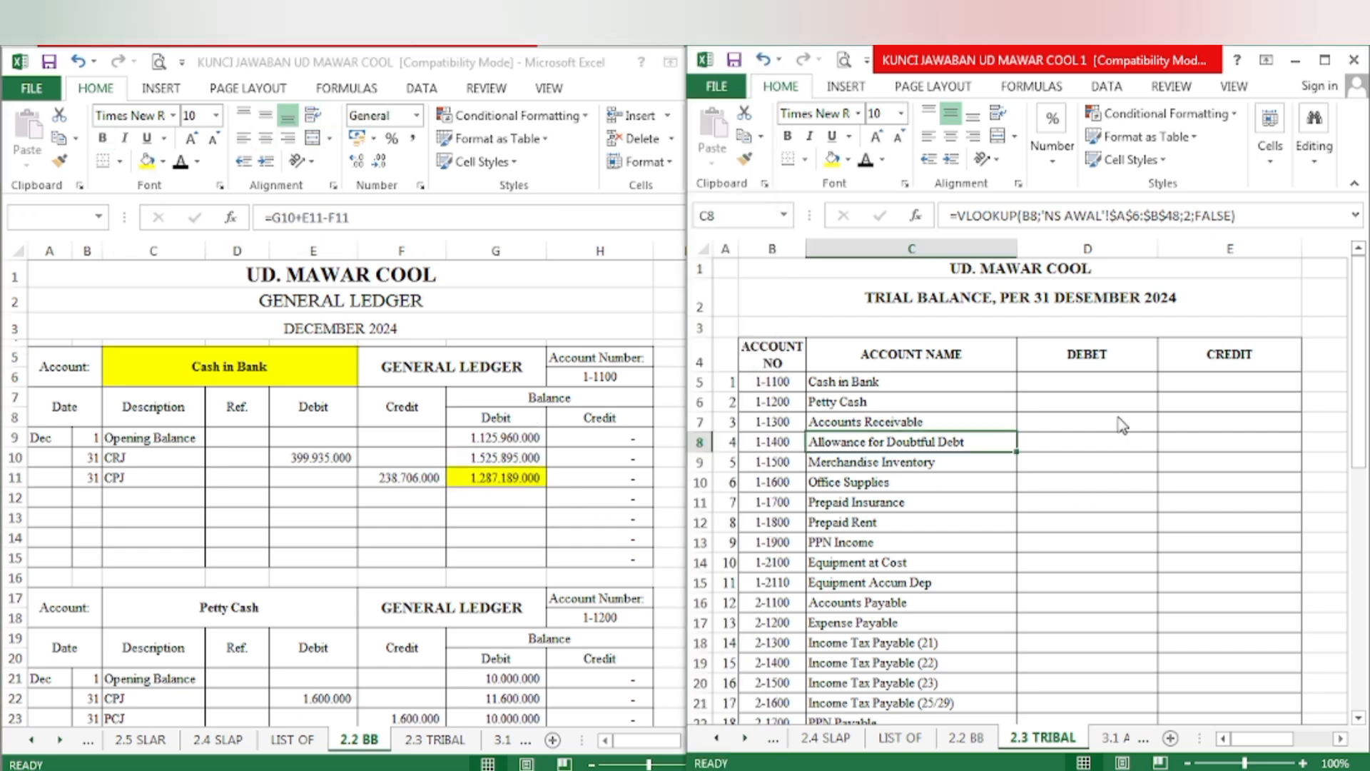
click(1050, 387)
click(866, 162)
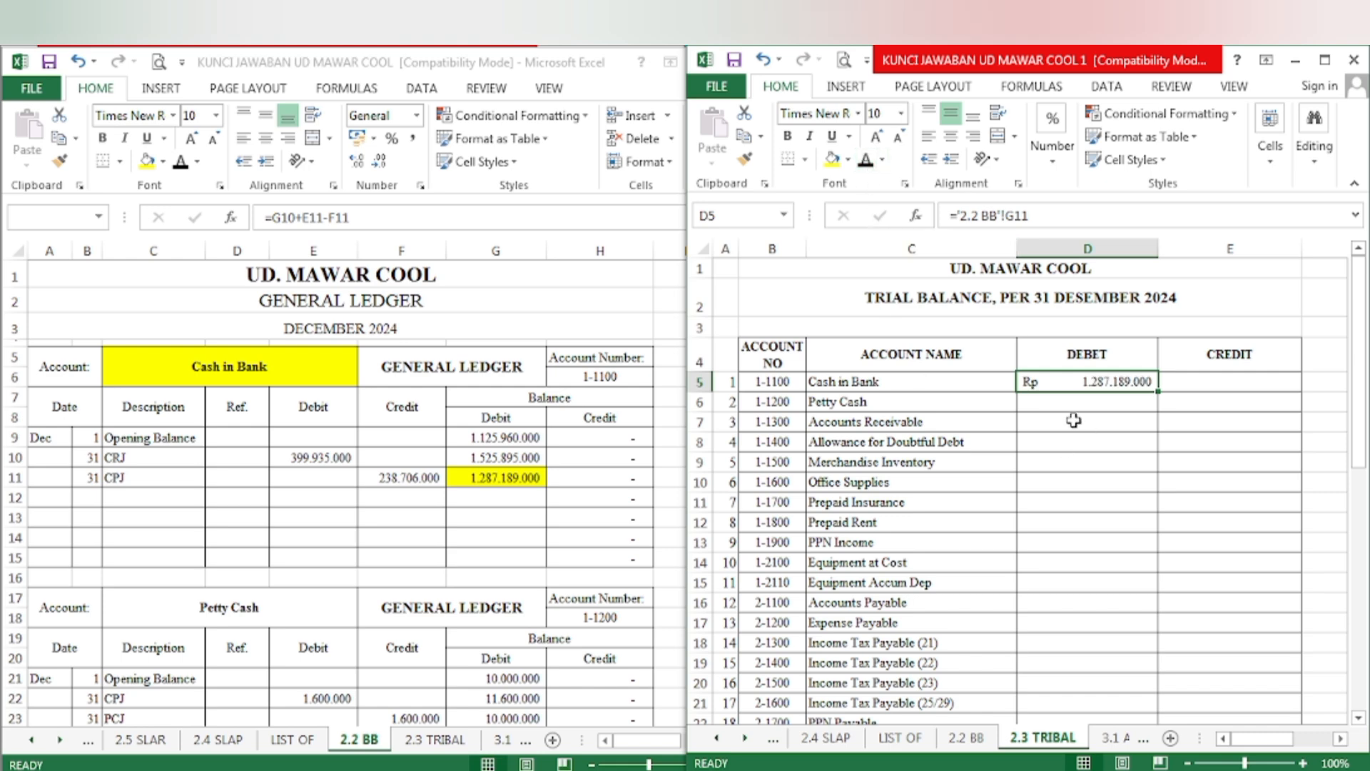
- Locate the Petty Cash ledger account and apply black font colour to its debit amount in trial balance cell D6
click(496, 477)
scroll(489, 597, down, 3)
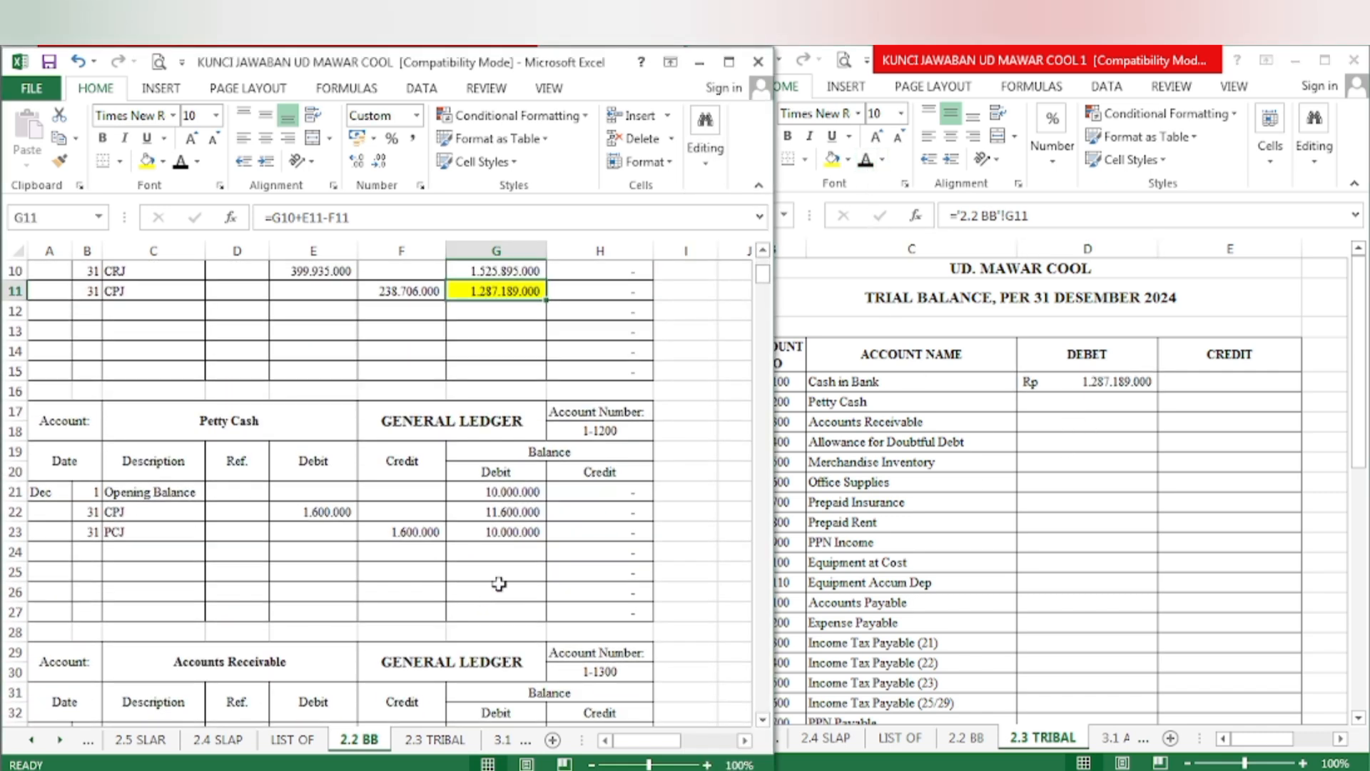
click(1022, 490)
click(1076, 402)
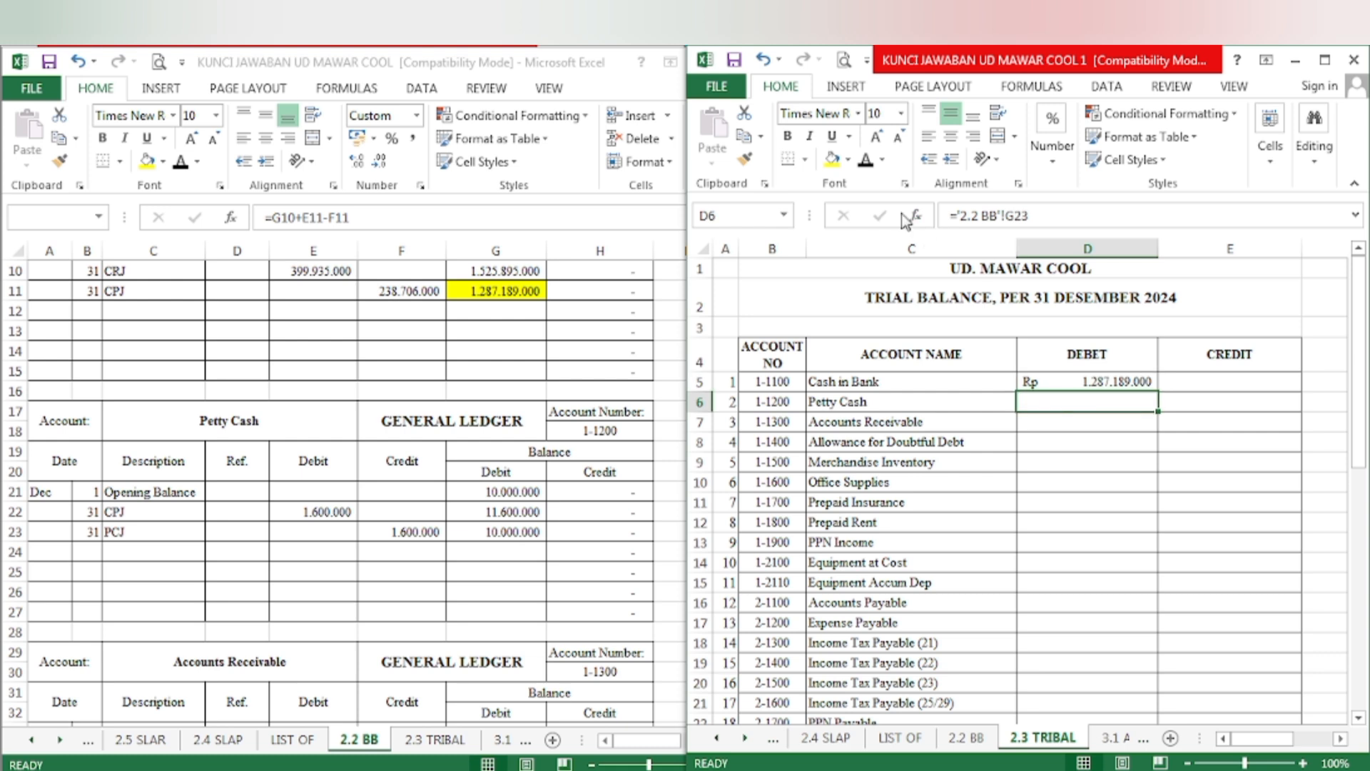
click(864, 160)
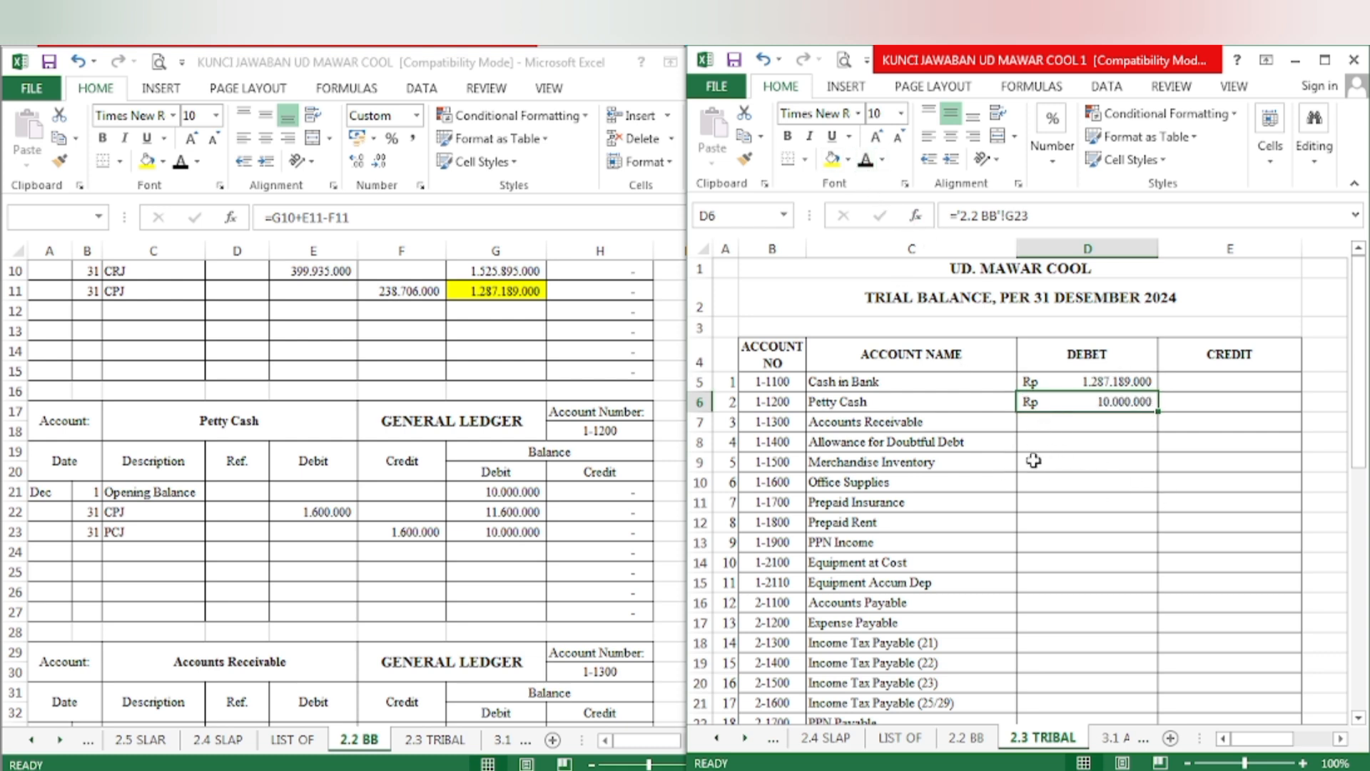
- Highlight the final Accounts Receivable balance in ledger cell G36 in yellow and apply black font colour to its debit in trial balance cell D7
click(212, 662)
scroll(207, 642, down, 4)
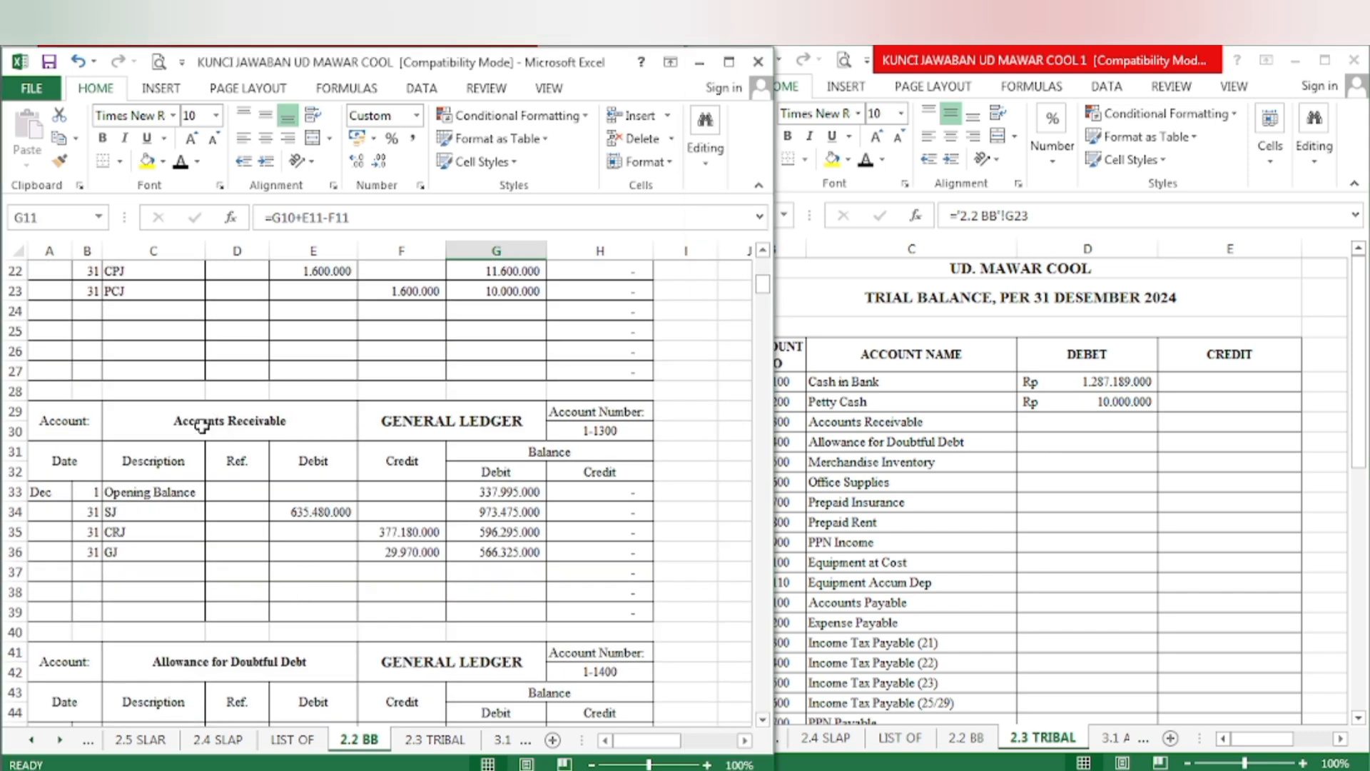
click(486, 553)
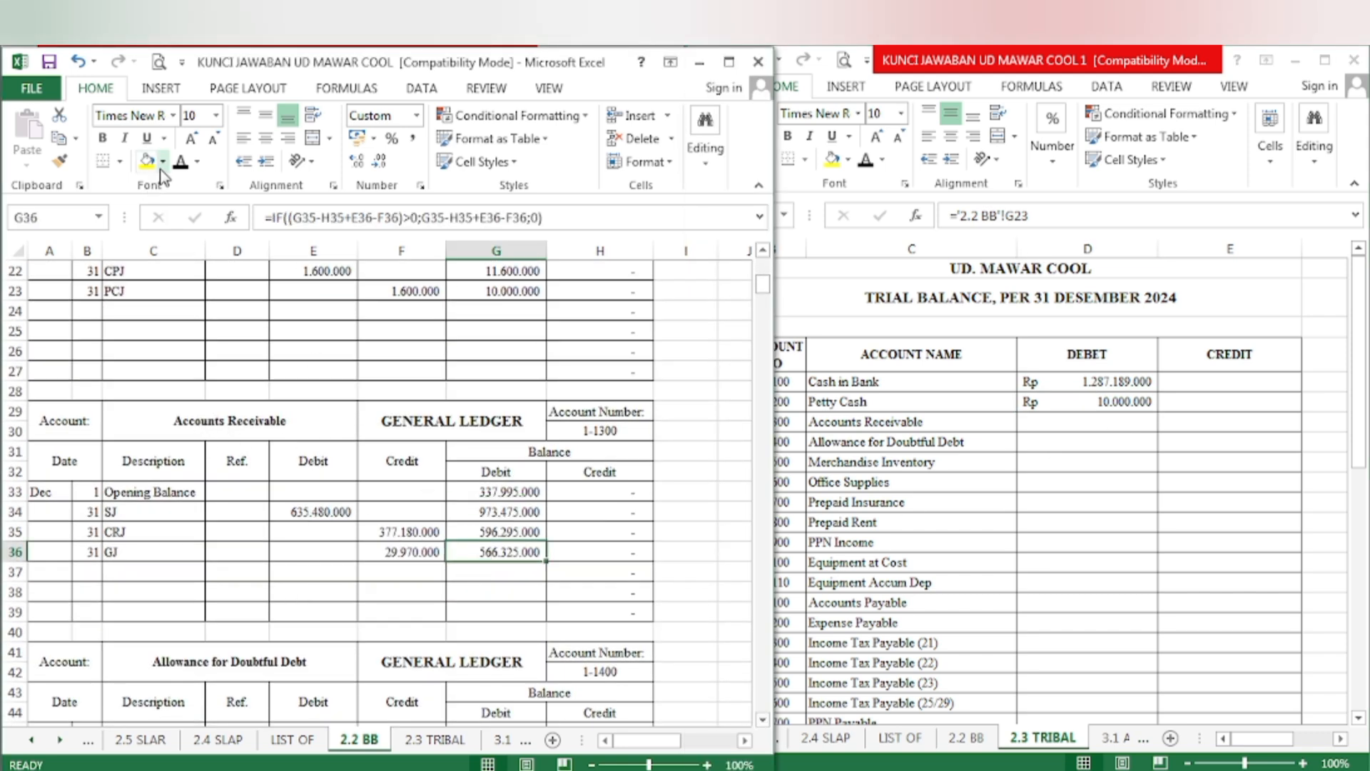
click(147, 161)
click(1063, 403)
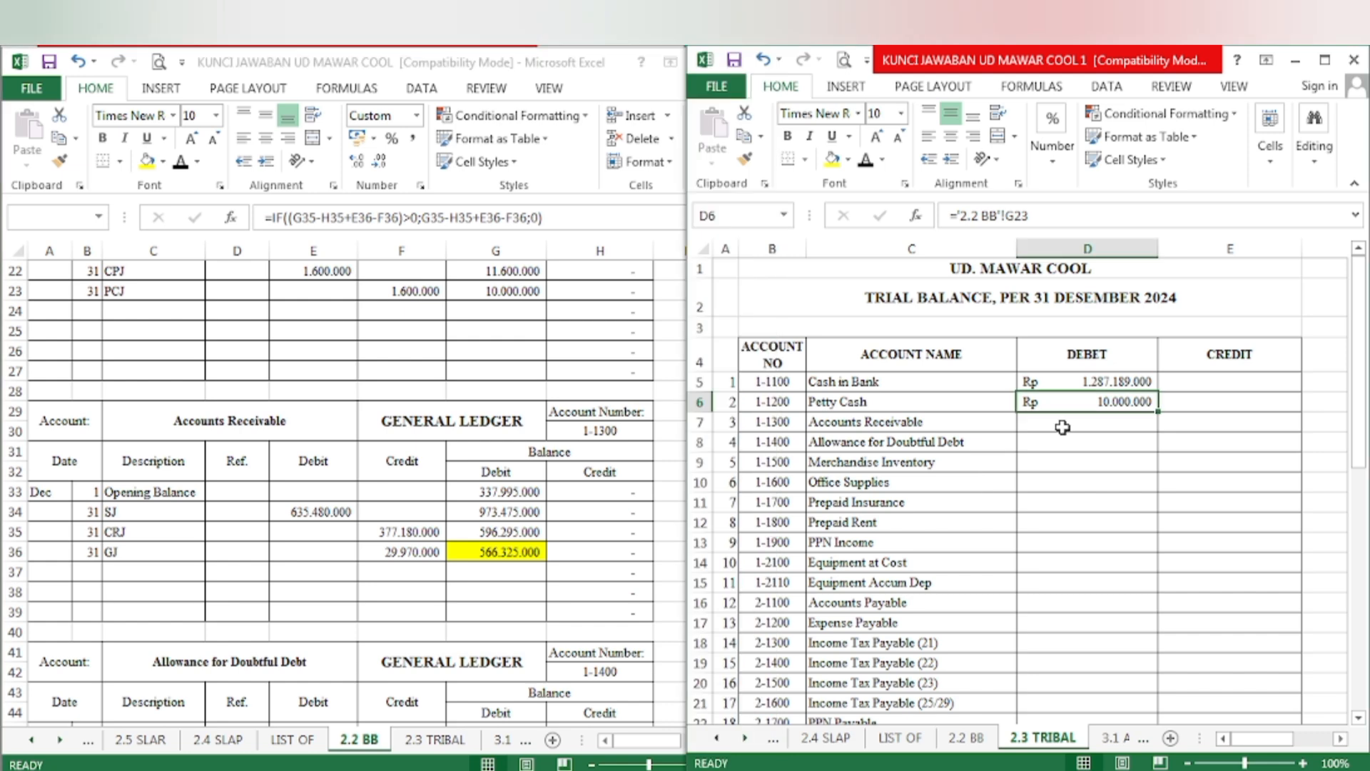
click(1062, 426)
click(865, 161)
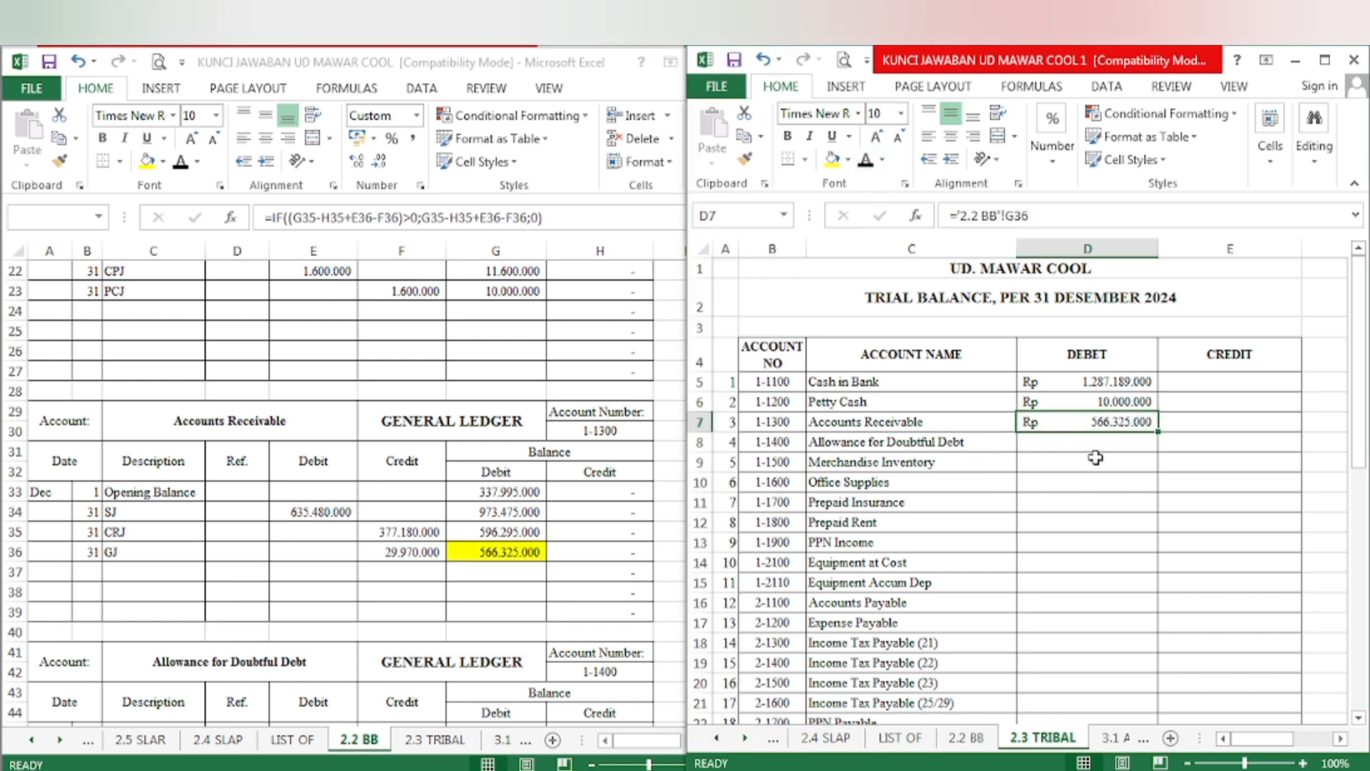
- Highlight the Allowance for Doubtful Debt credit balance in ledger cell H45 in yellow and apply black font colour to trial balance cell E8
click(405, 668)
scroll(404, 649, down, 4)
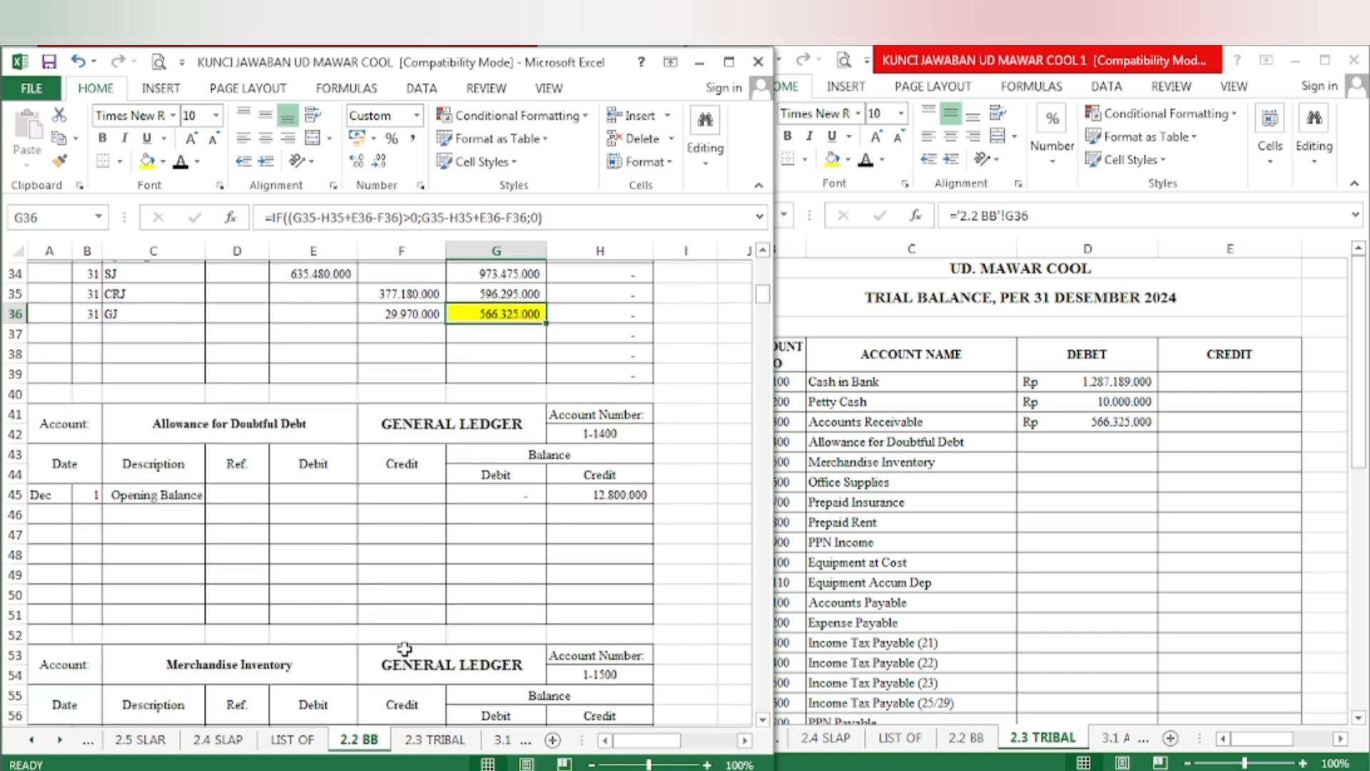
click(619, 491)
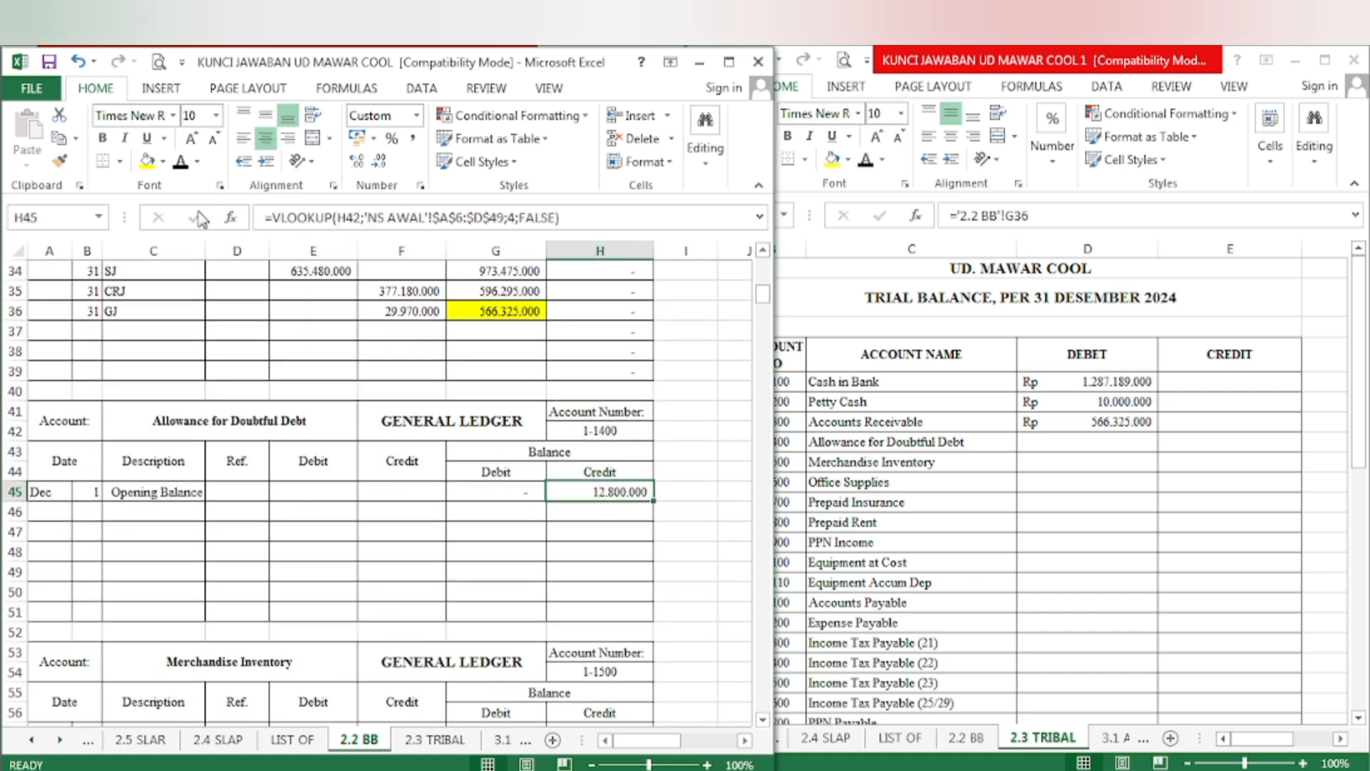
click(147, 161)
click(1149, 466)
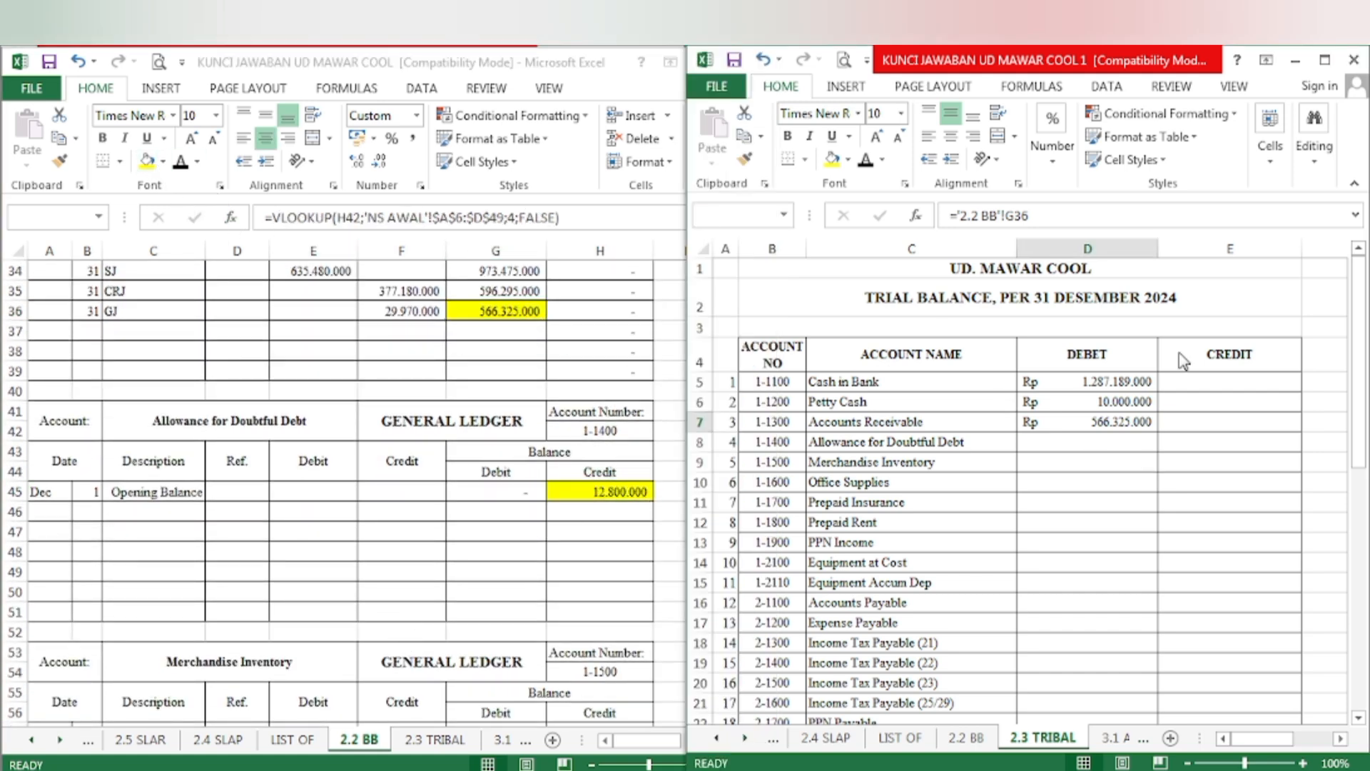
click(1263, 444)
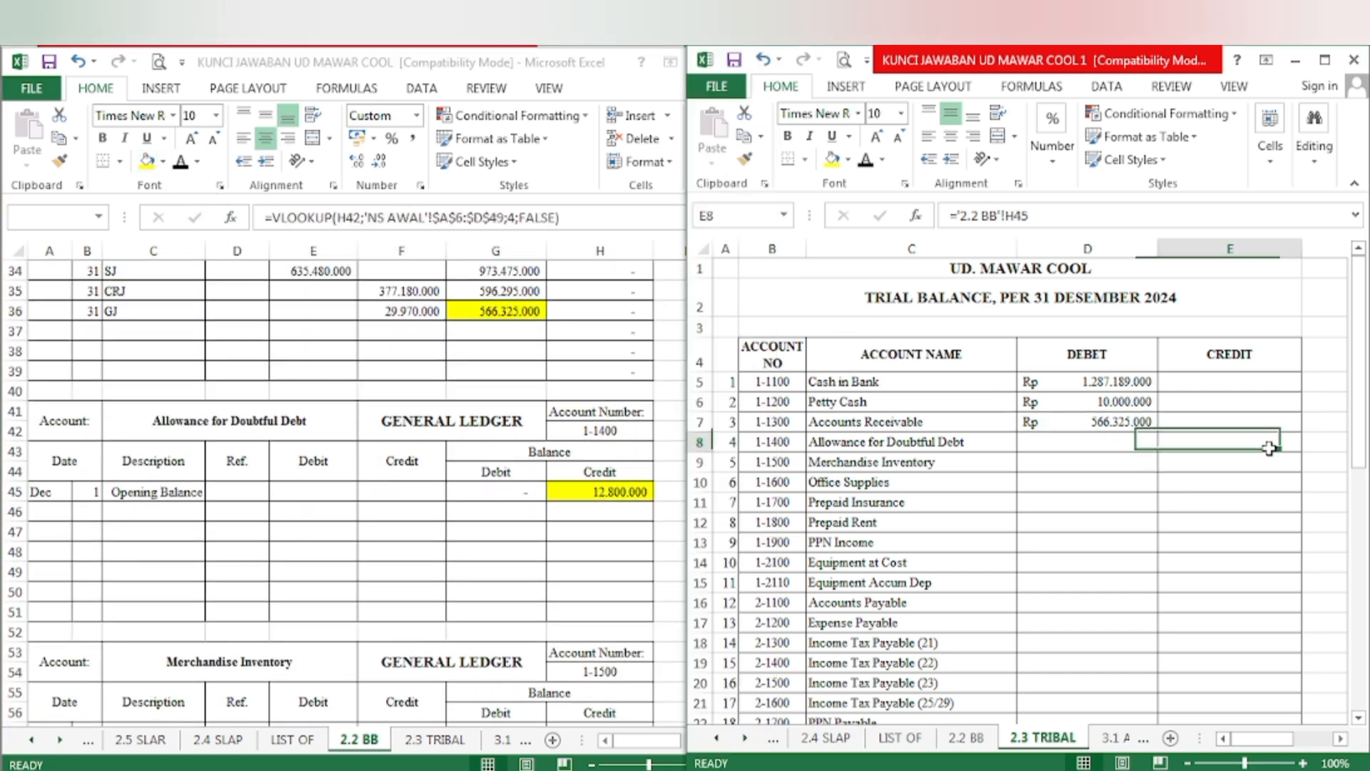
click(865, 161)
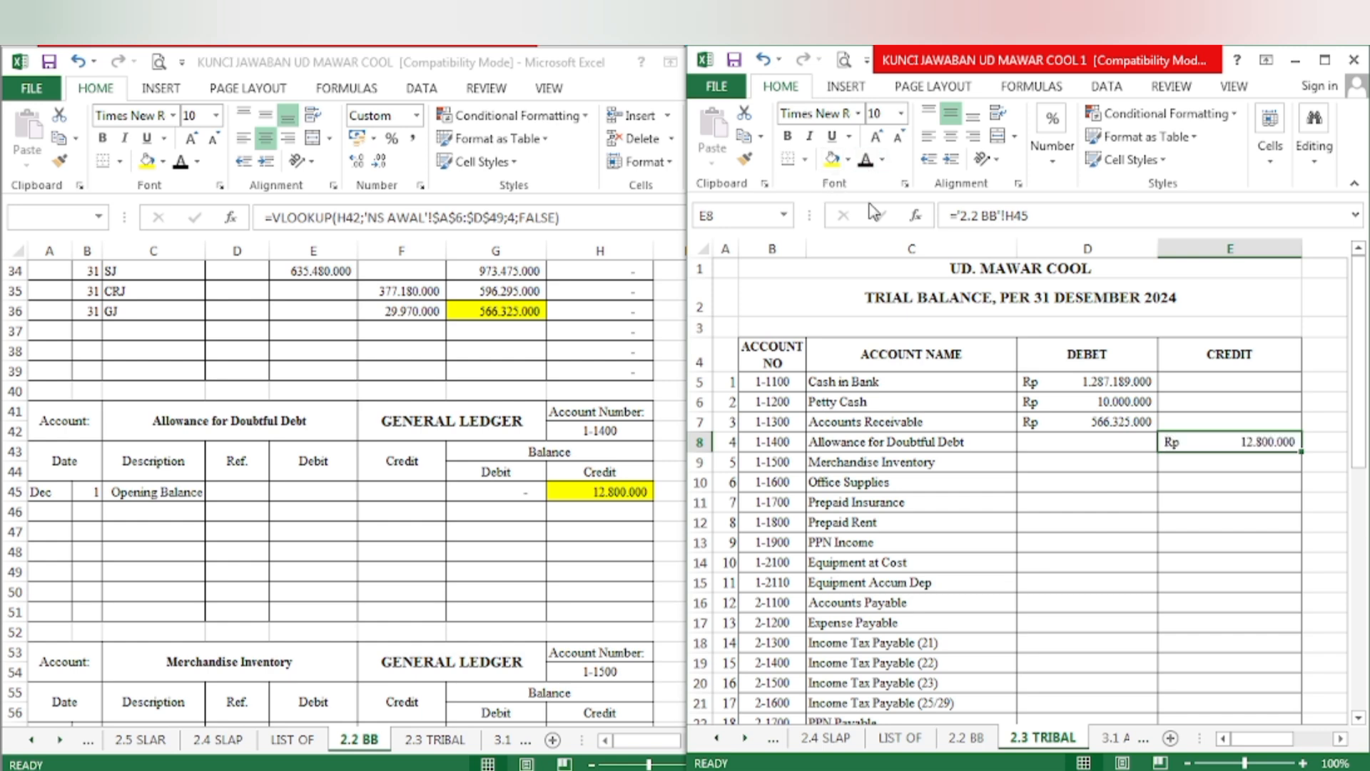
- Highlight the final Merchandise Inventory balance in ledger cell G61 in yellow and apply black font colour to its debit in trial balance cell D9
click(433, 637)
scroll(432, 636, down, 4)
click(481, 575)
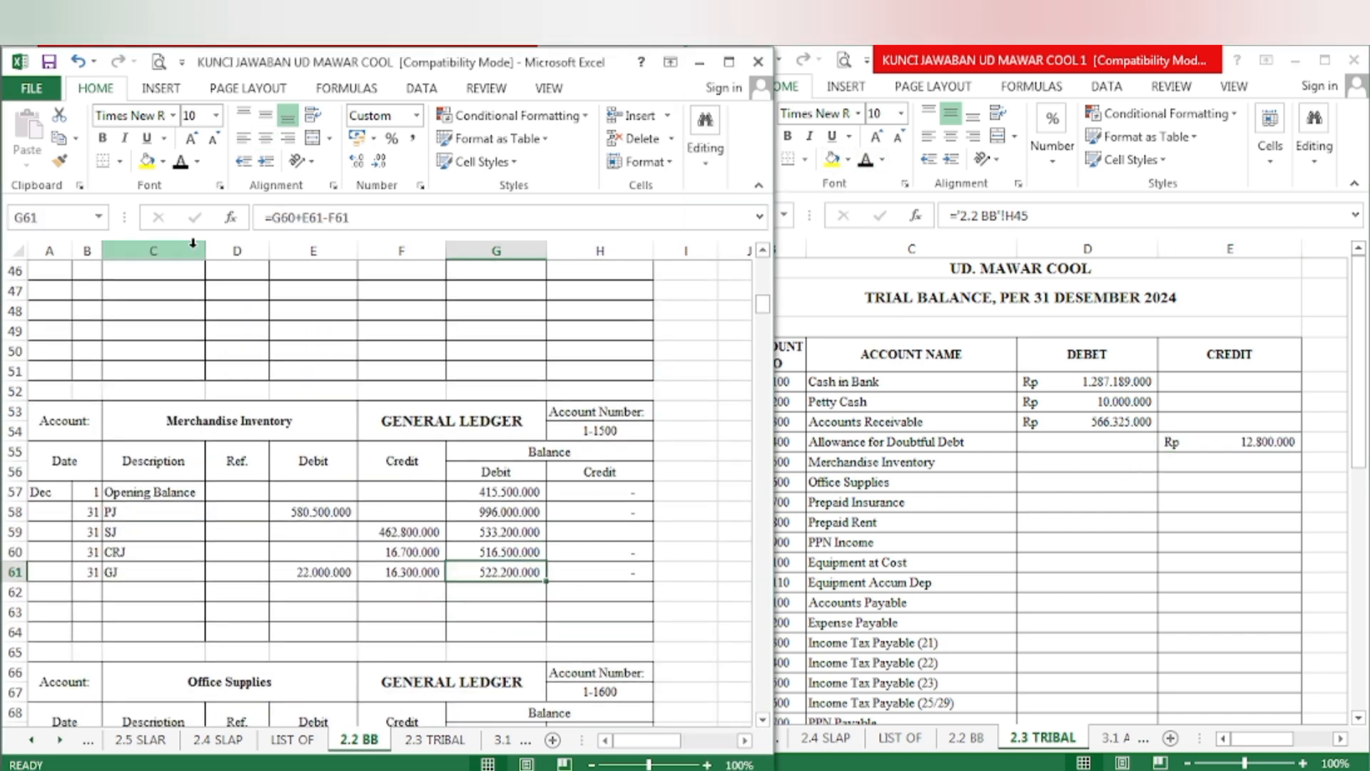
click(147, 161)
click(1222, 476)
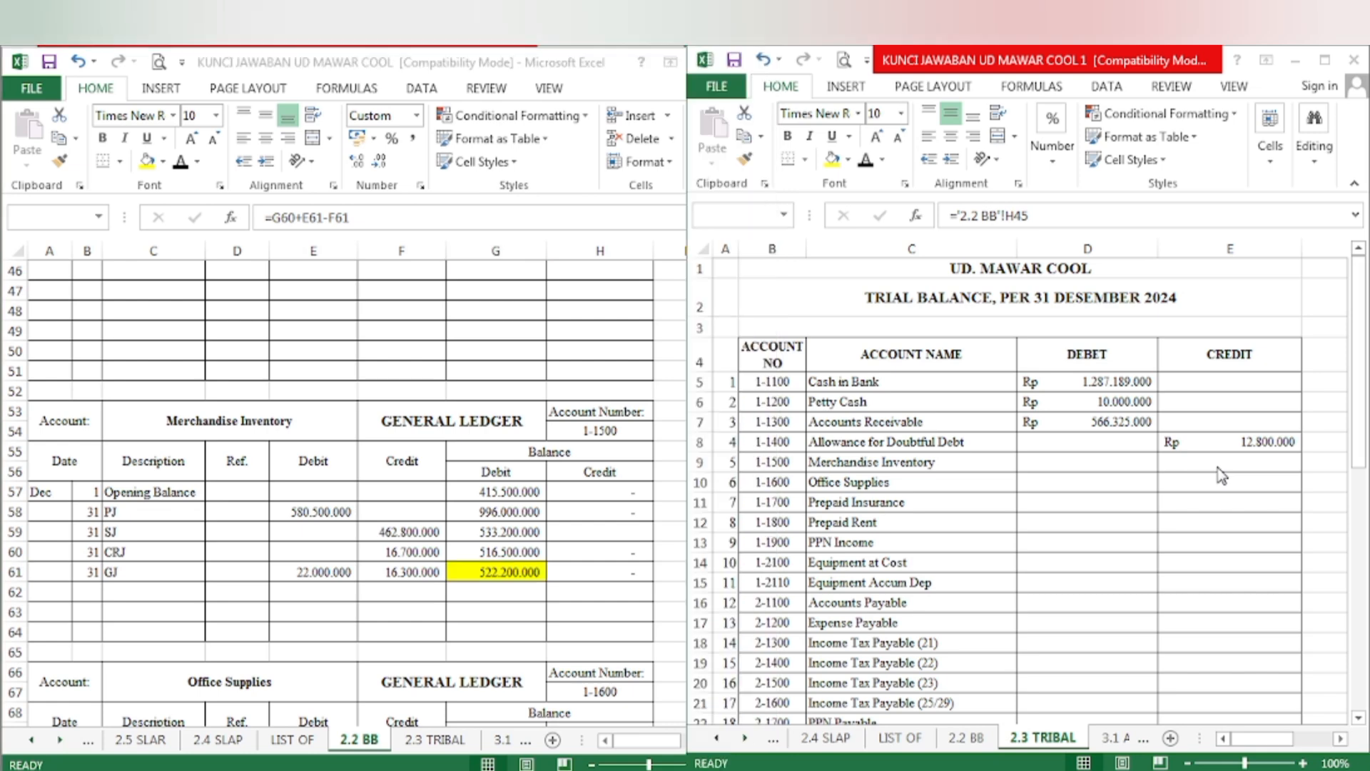
click(1053, 463)
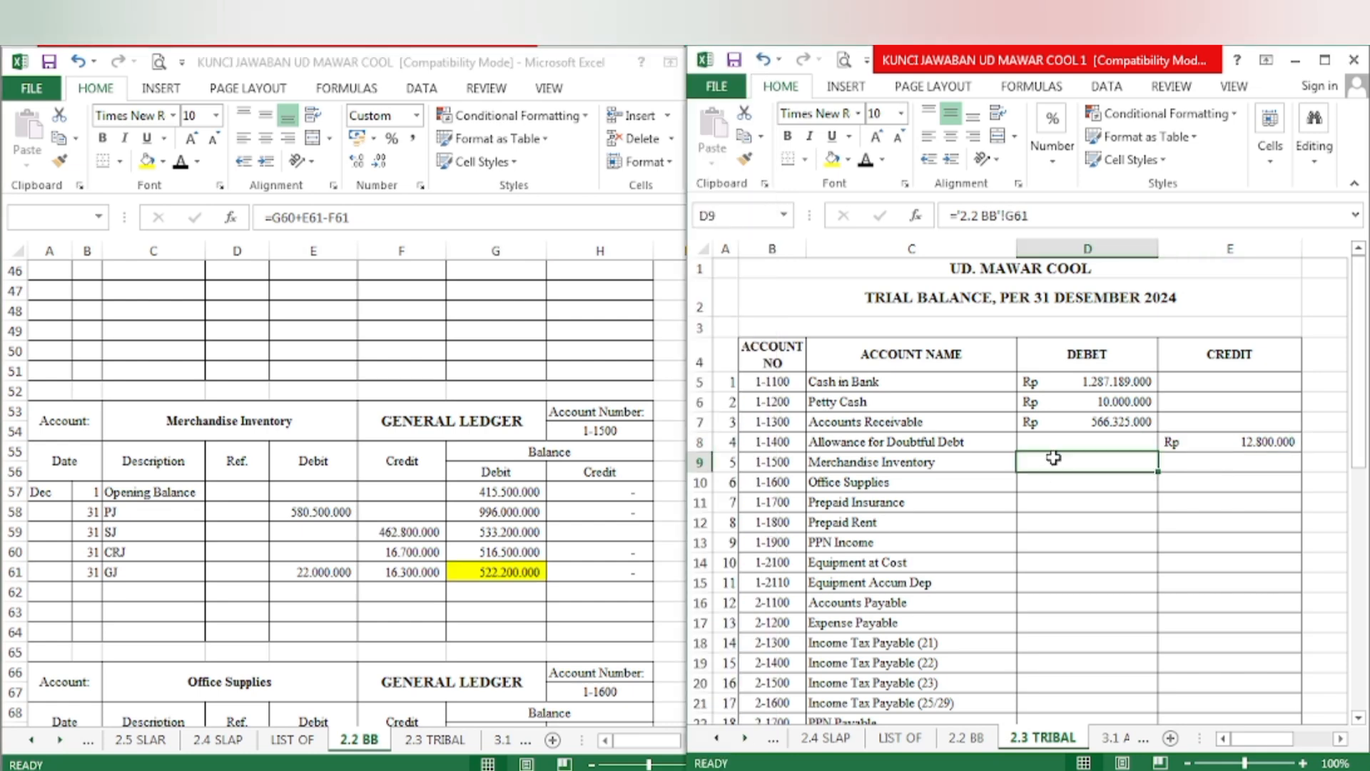
click(866, 158)
- Highlight the final Office Supplies balance in ledger cell G71 in yellow and format trial balance cell D10 with yellow fill and black font
click(339, 586)
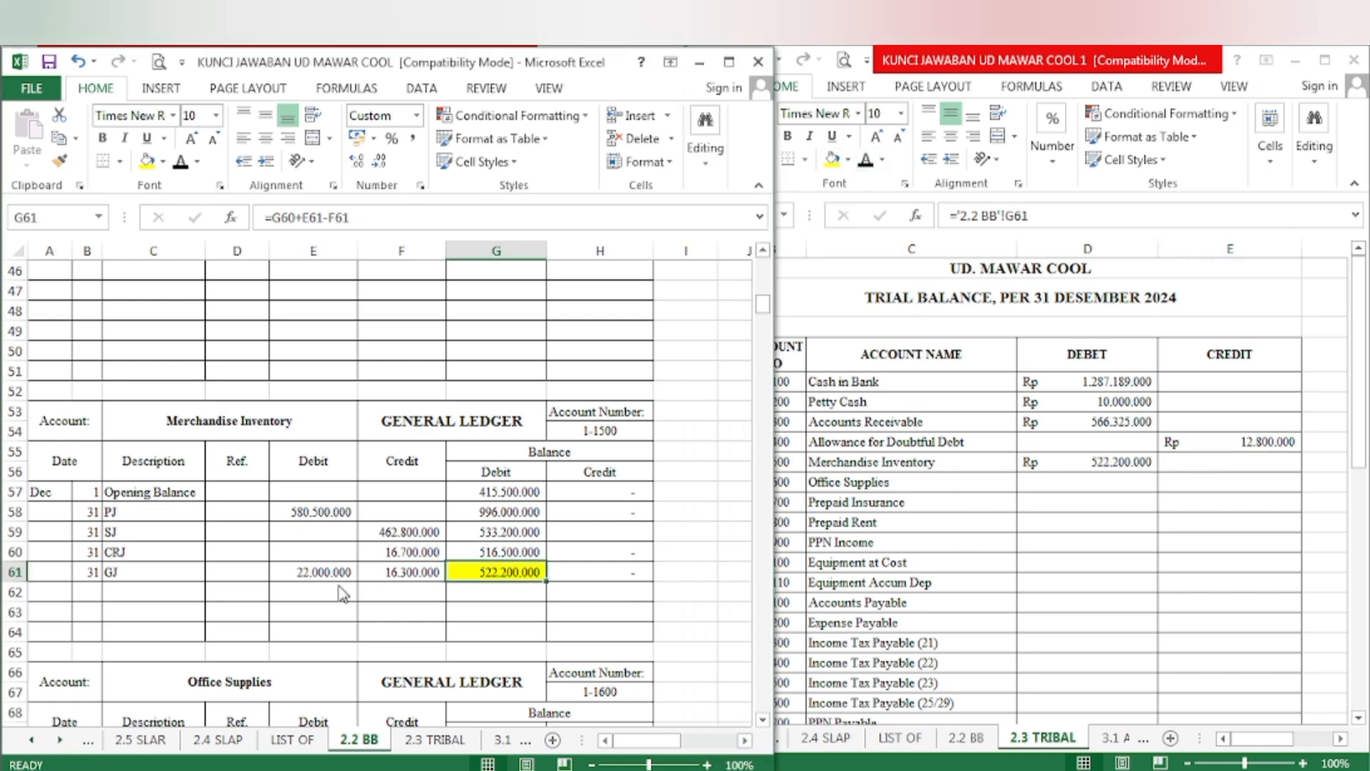
scroll(339, 586, down, 4)
click(490, 530)
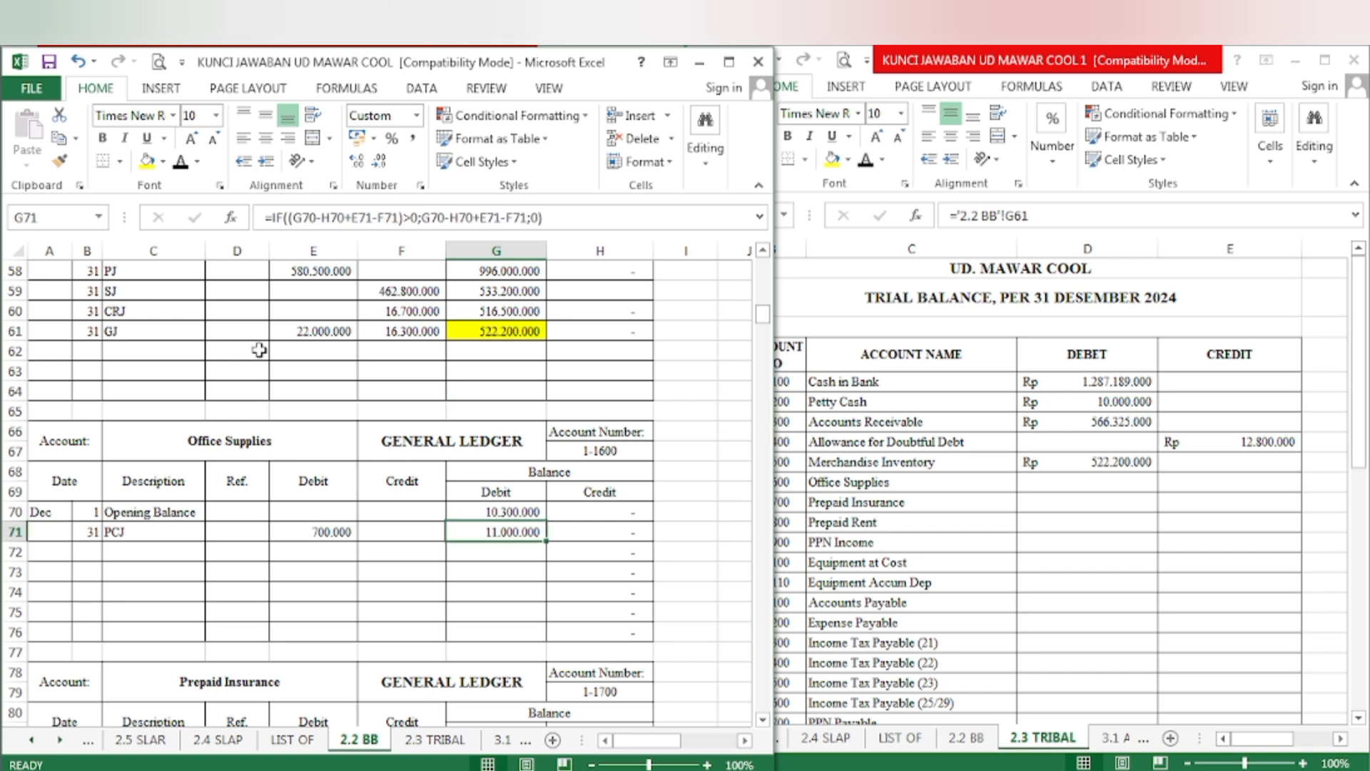
click(147, 162)
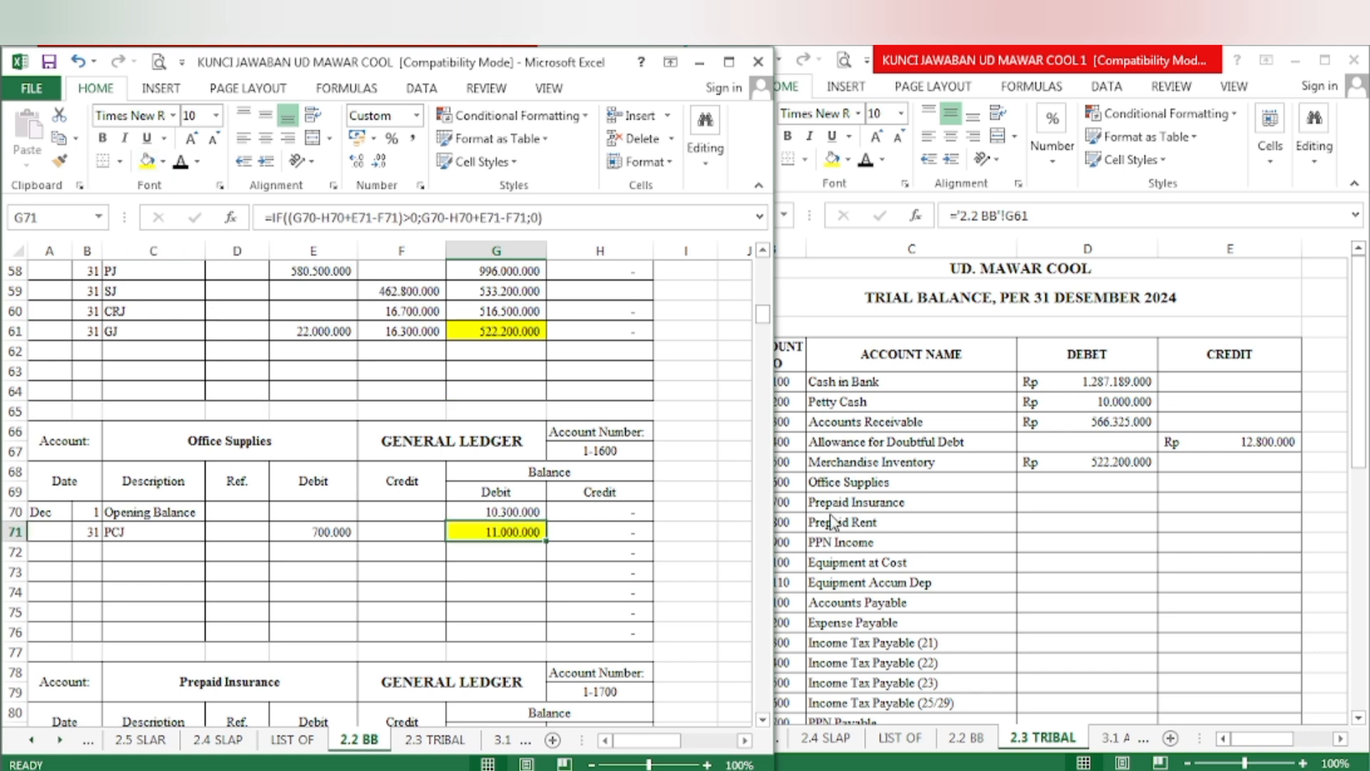
click(922, 556)
click(1039, 482)
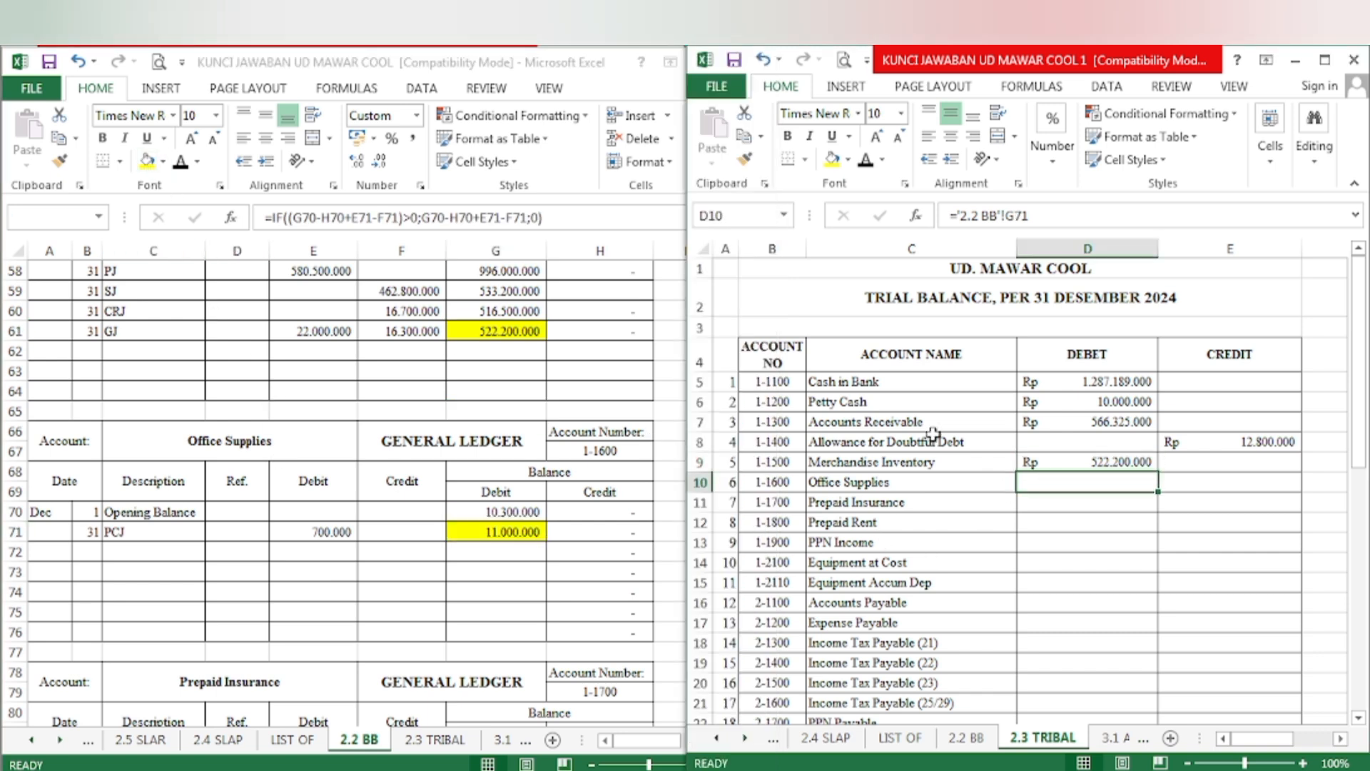
click(835, 161)
click(864, 164)
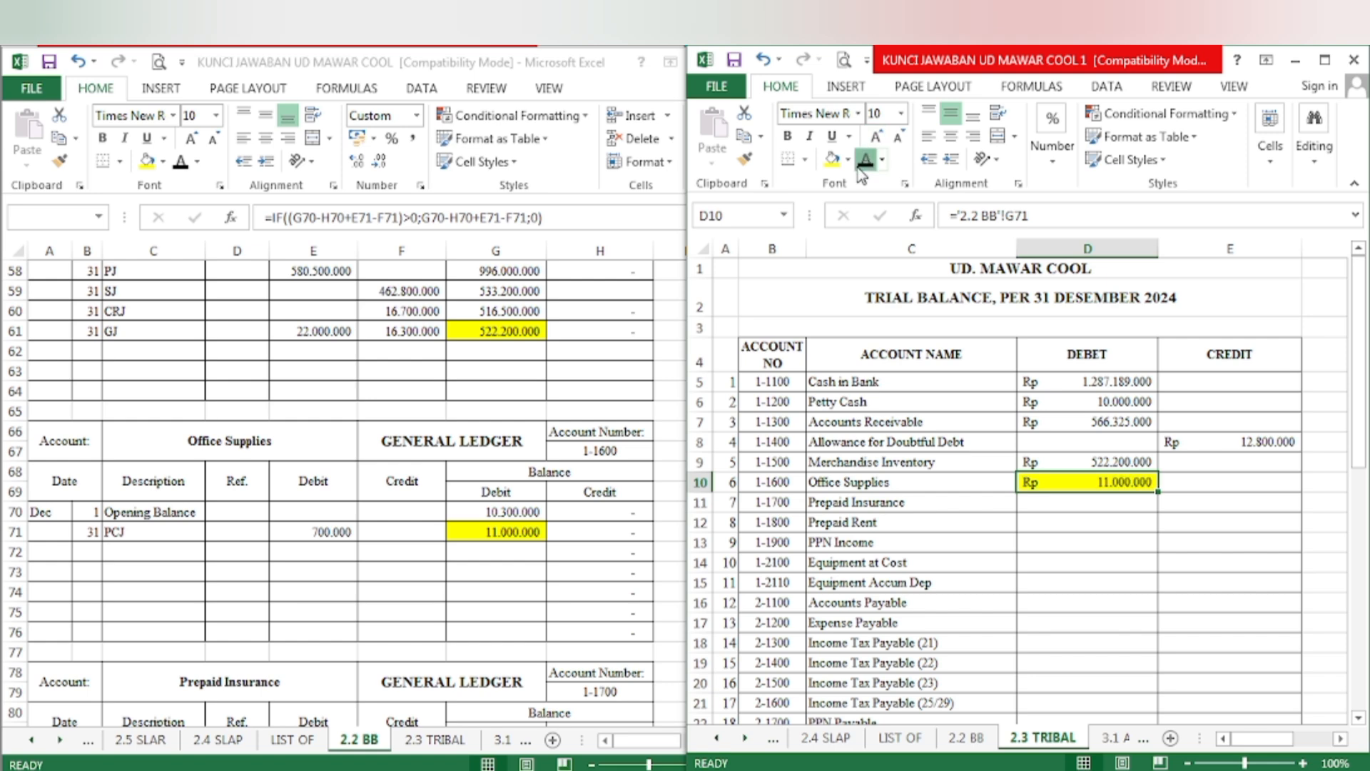
- Highlight the Prepaid Insurance balance in ledger cell G82 in yellow and apply black font colour to its debit in trial balance cell D11
key(alt+Tab)
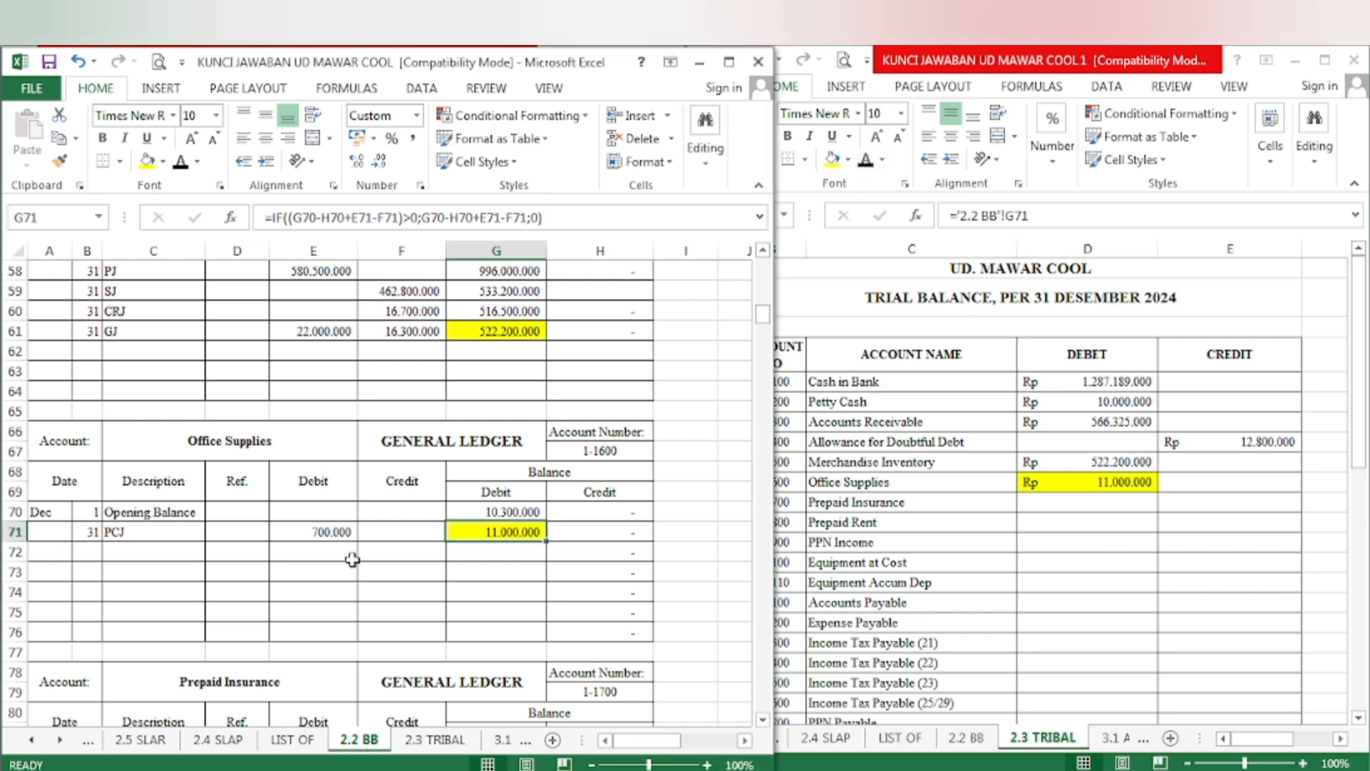
scroll(357, 568, down, 4)
click(507, 514)
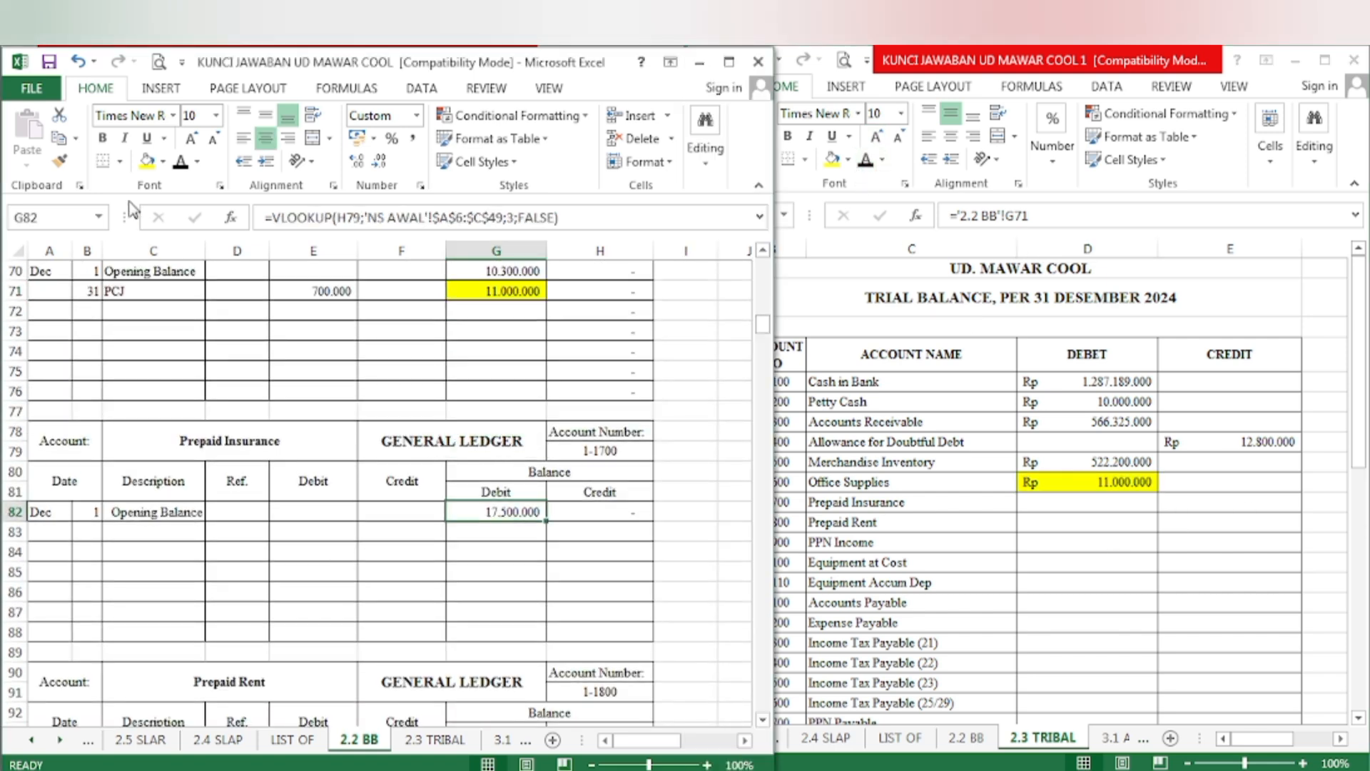
click(147, 161)
key(alt+Tab)
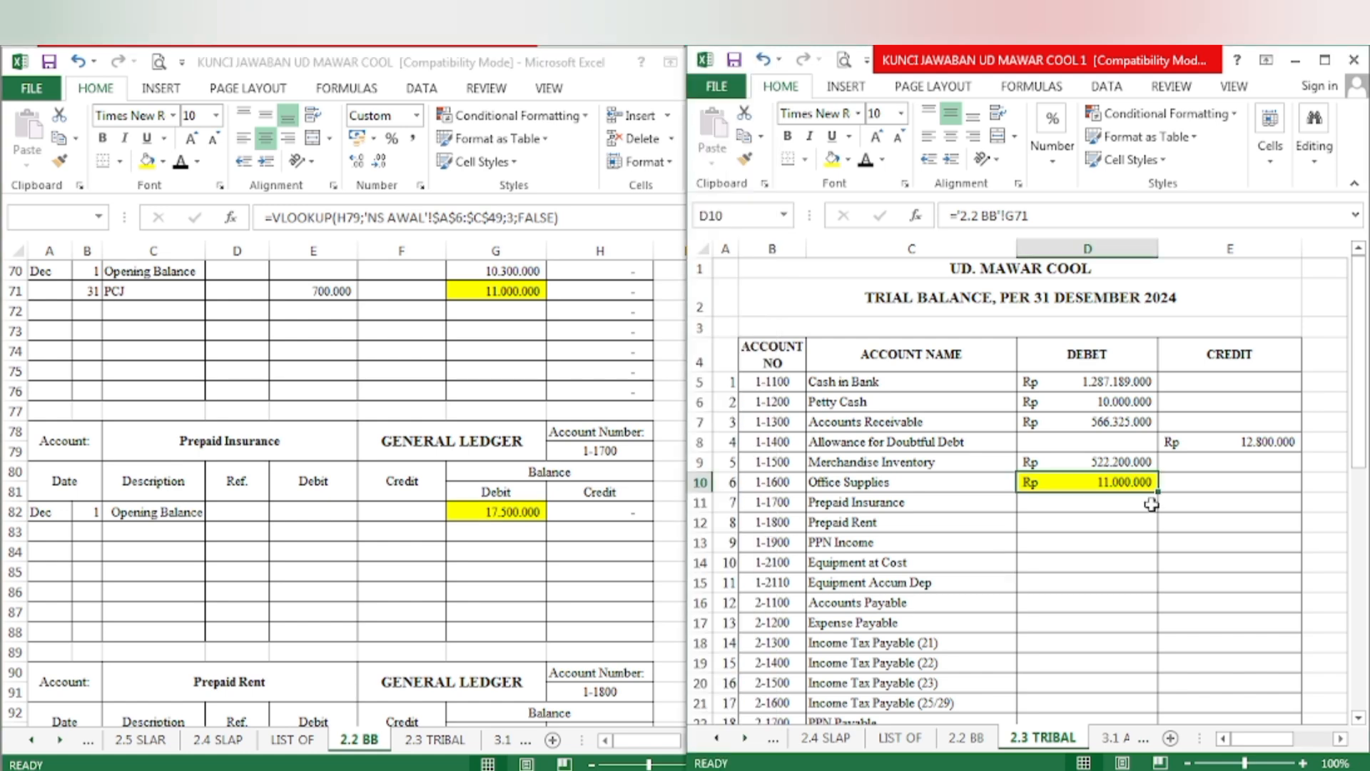
click(1071, 508)
click(865, 159)
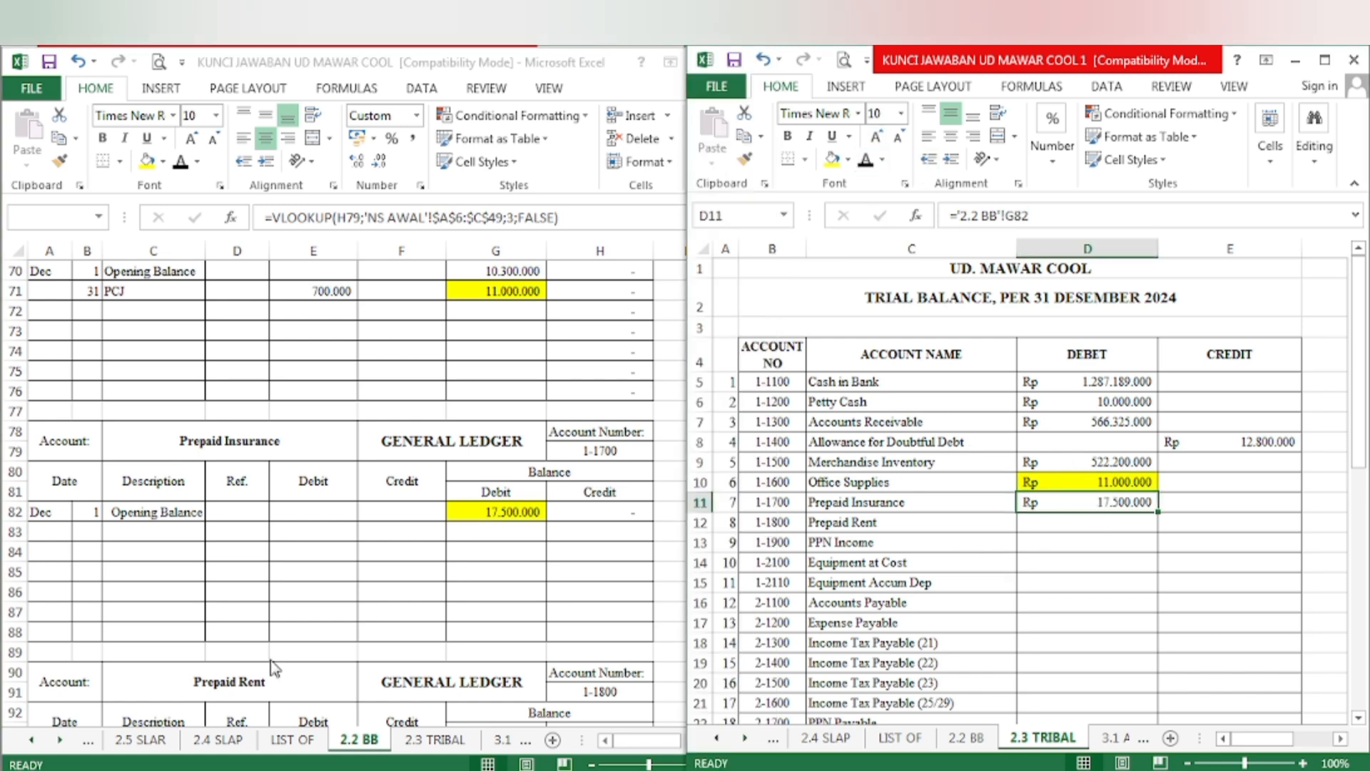
- Highlight the Prepaid Rent balance in ledger cell G94 in yellow and apply black font colour to its debit in trial balance cell D12
key(alt+Tab)
scroll(320, 633, down, 3)
scroll(320, 633, down, 2)
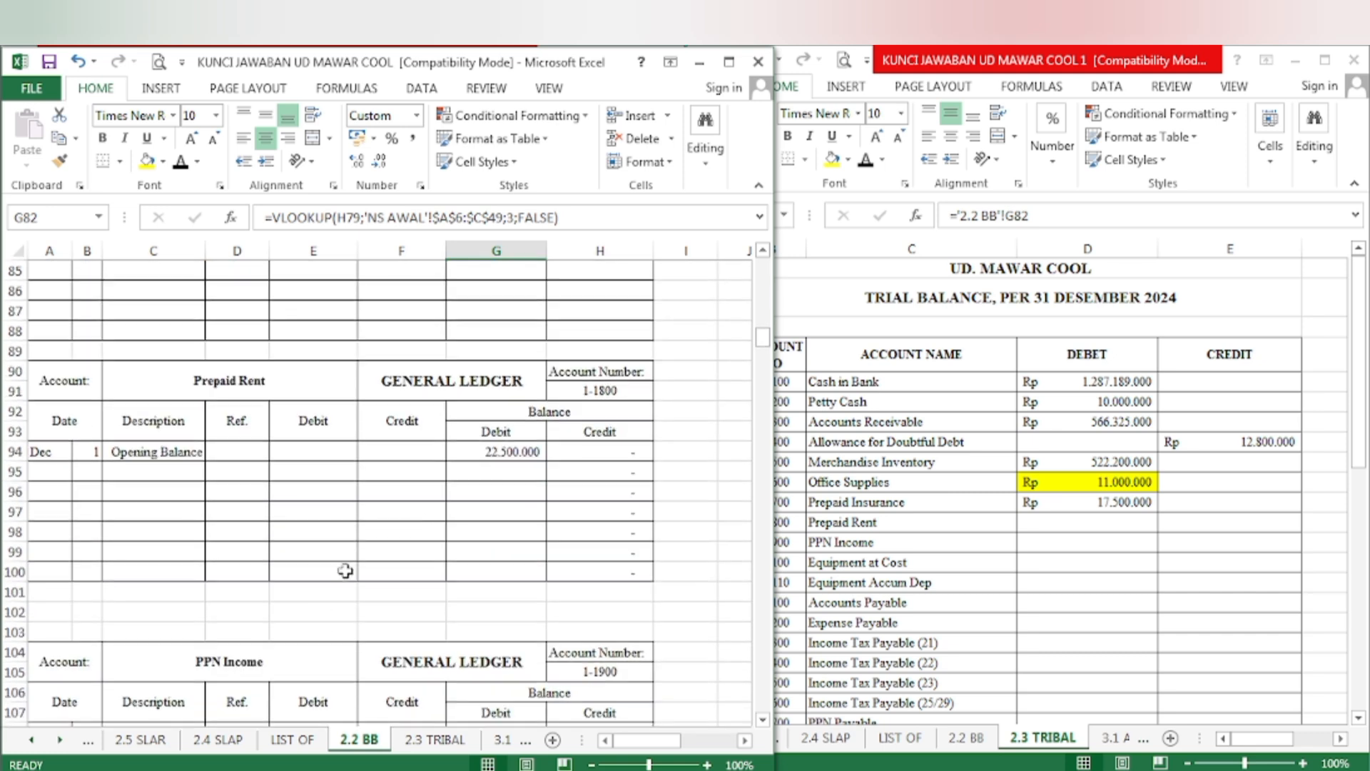
drag(517, 465, 514, 451)
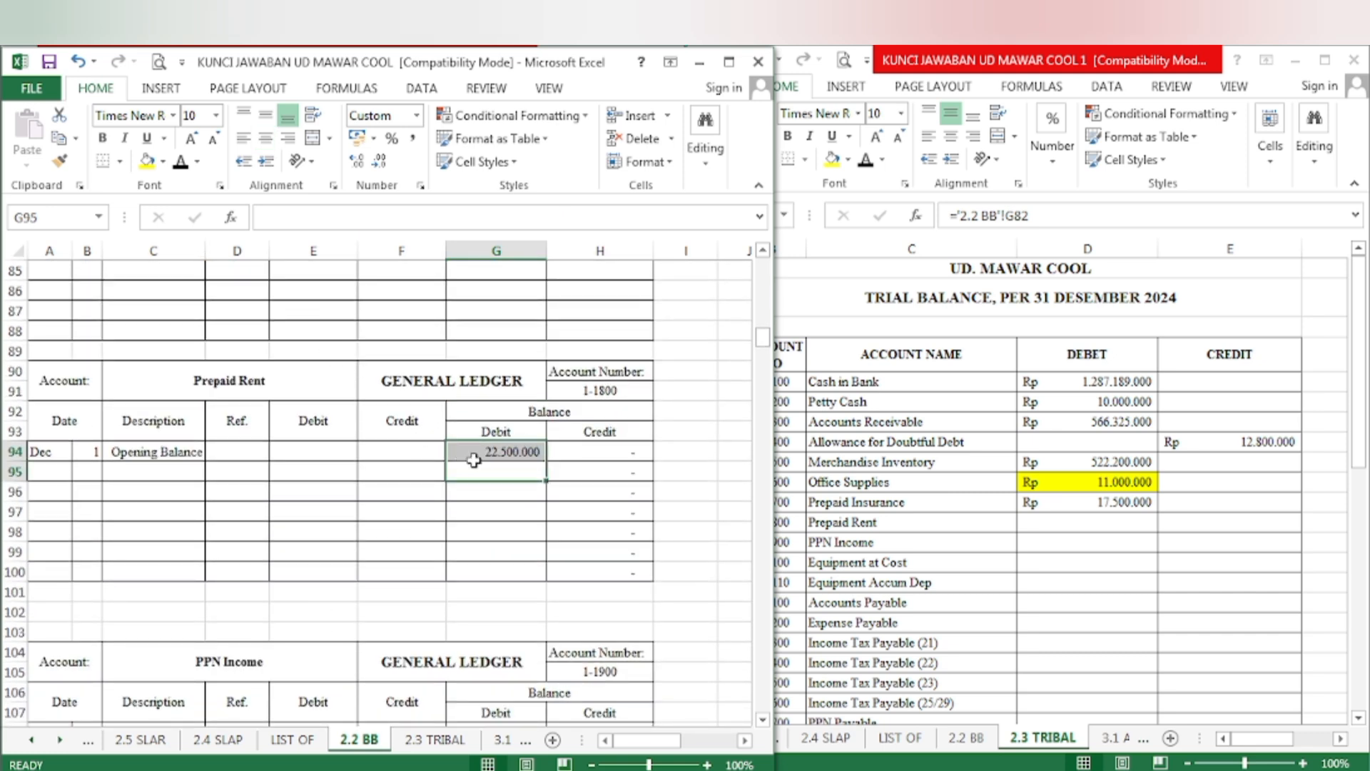
click(474, 457)
click(147, 158)
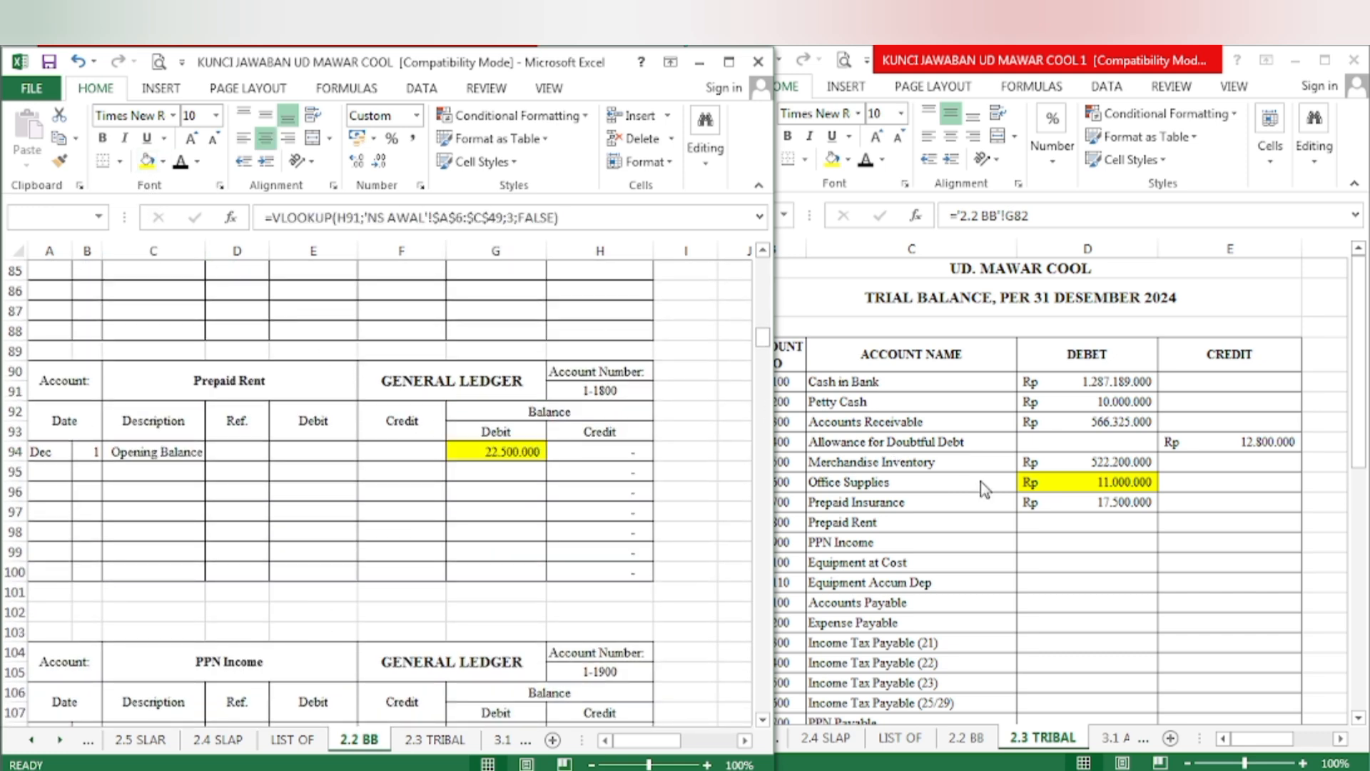
click(1063, 521)
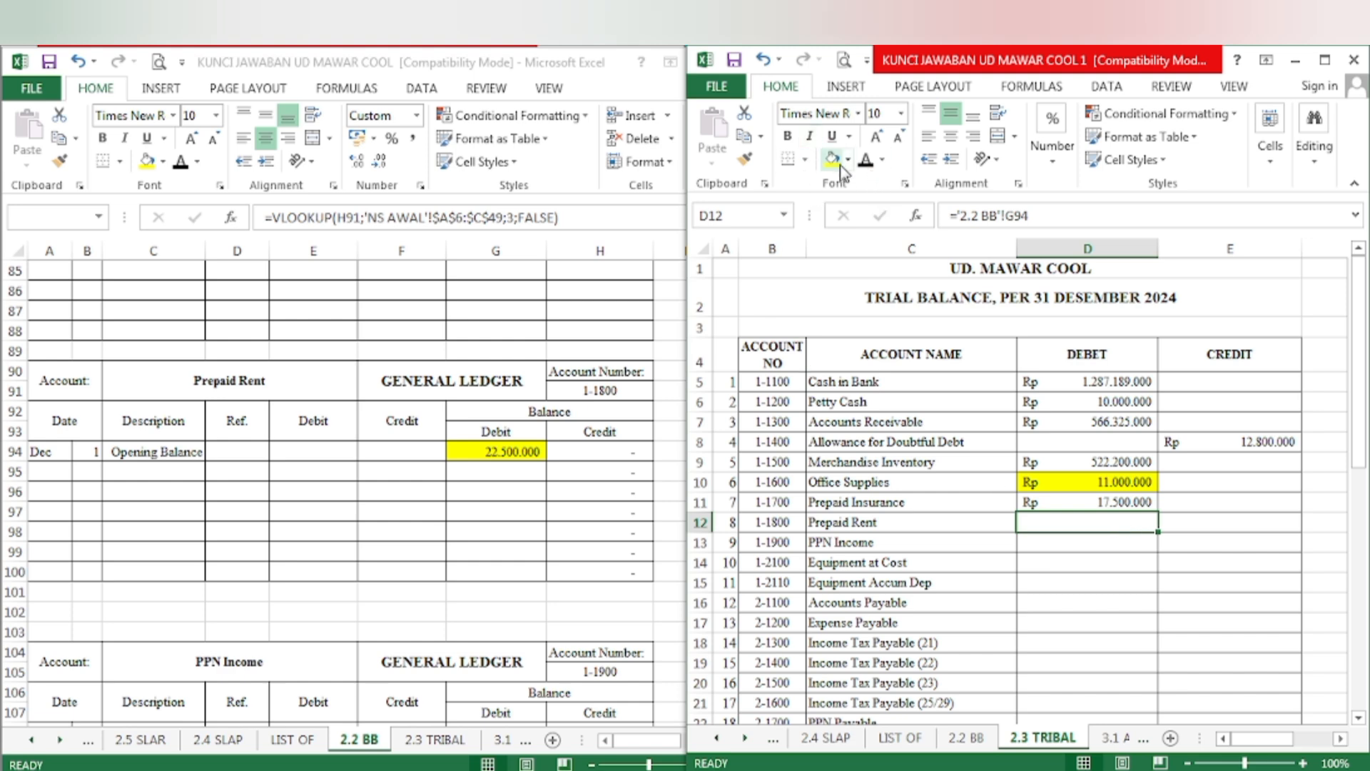
click(865, 159)
- Highlight the final PPN Income balance in ledger cell G110 in yellow and apply black font colour to its debit in trial balance cell D13
click(186, 602)
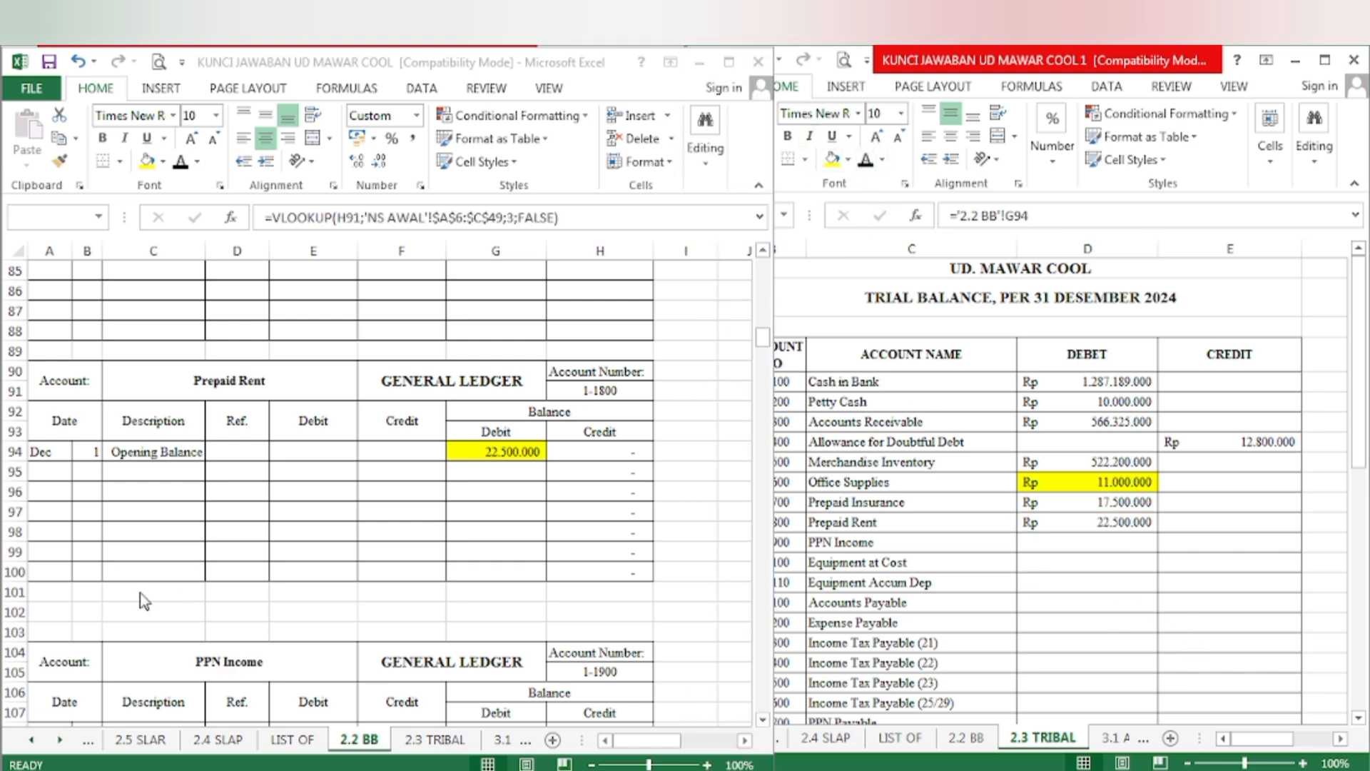
scroll(128, 587, down, 4)
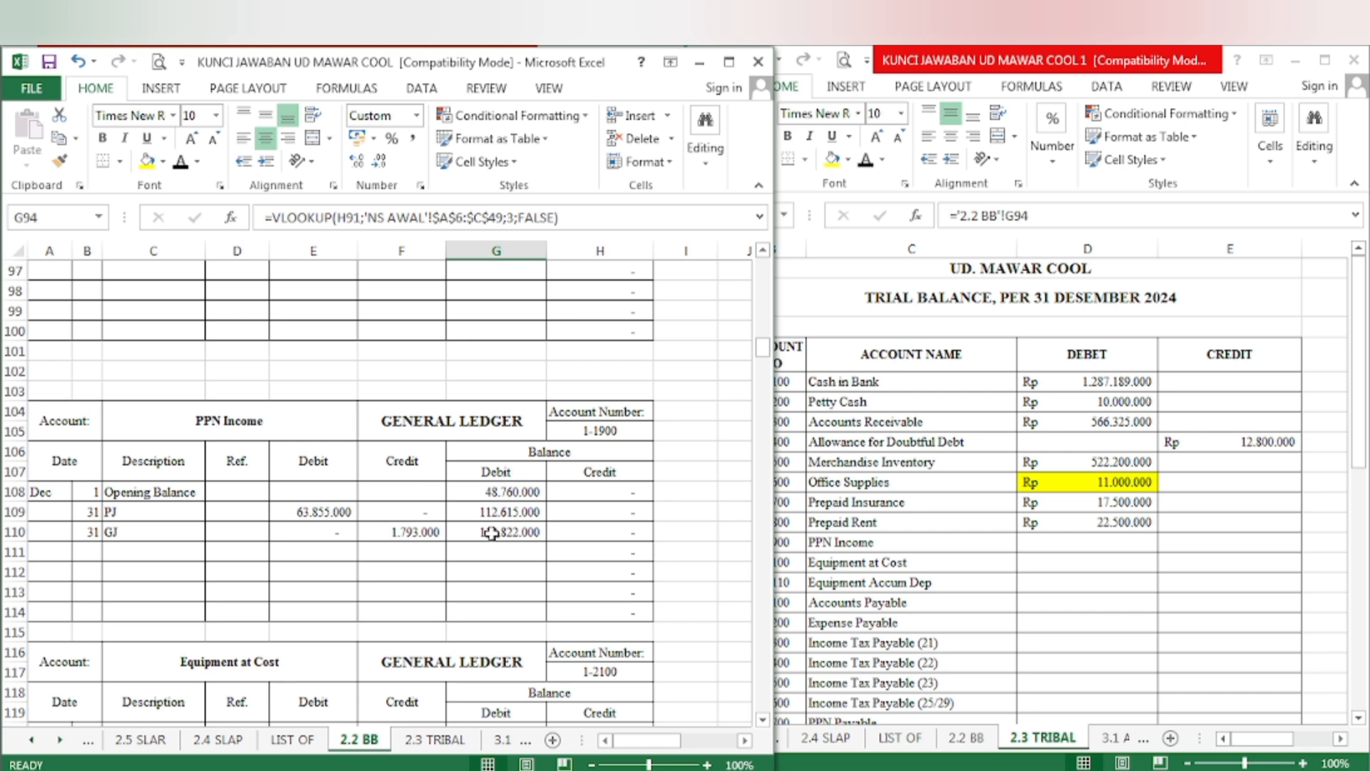
click(491, 533)
click(147, 160)
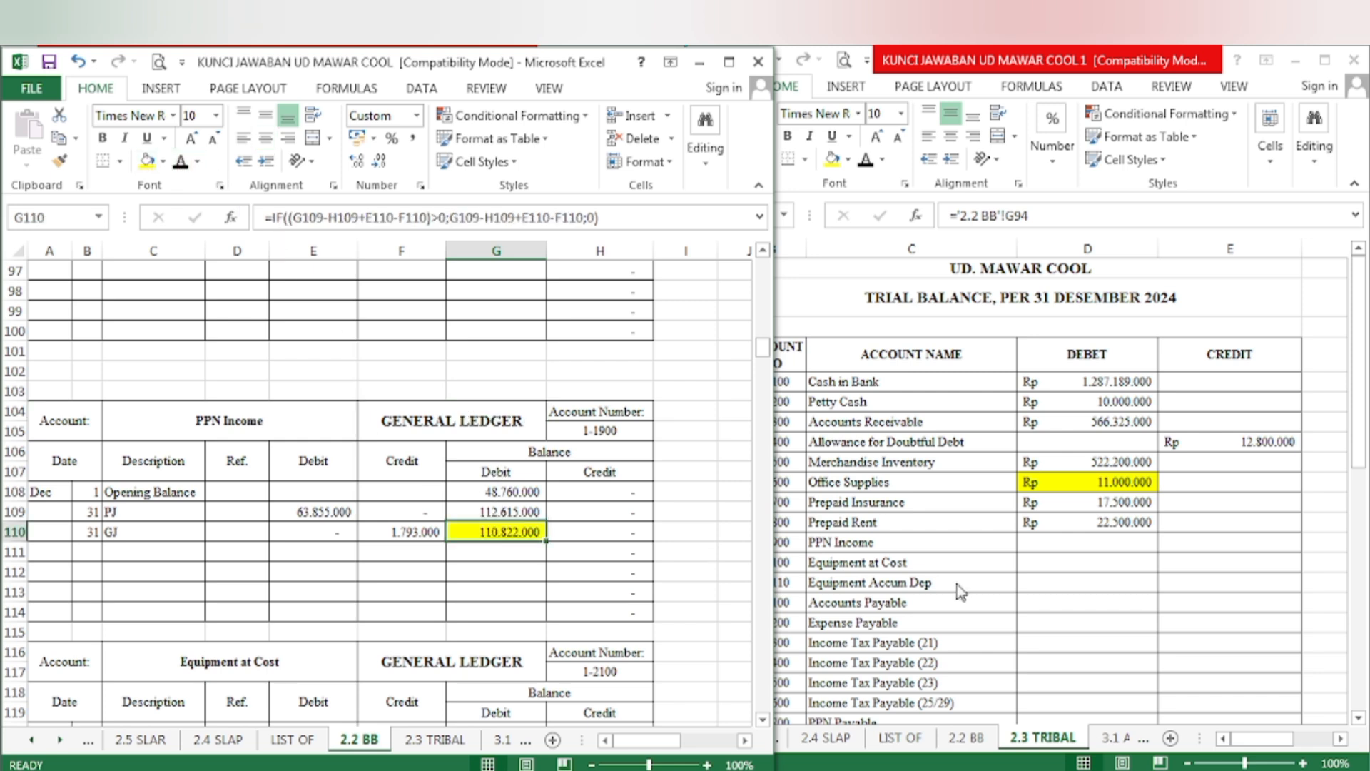
click(1016, 575)
click(1072, 545)
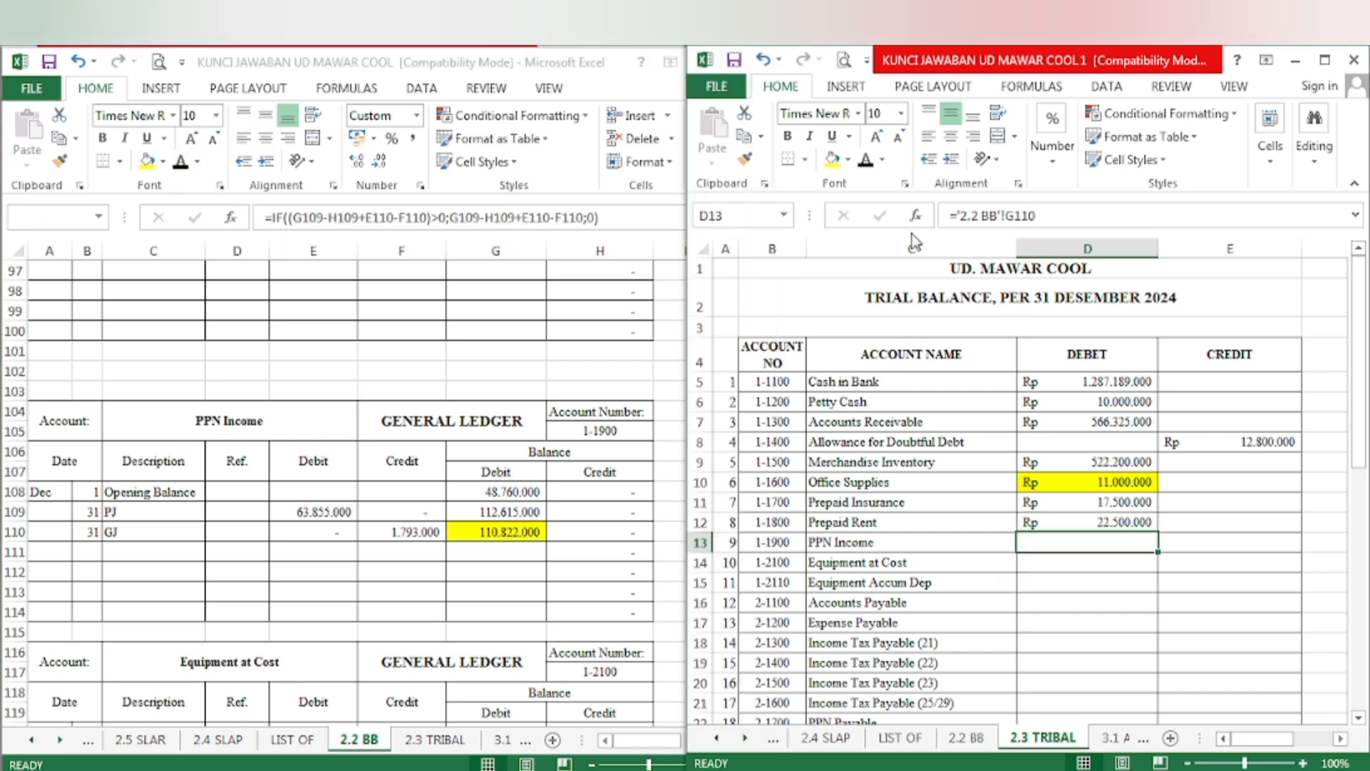
click(863, 160)
- Highlight the Equipment at Cost balance in ledger cell G120 in yellow and apply black font colour to its debit in trial balance cell D14
click(544, 603)
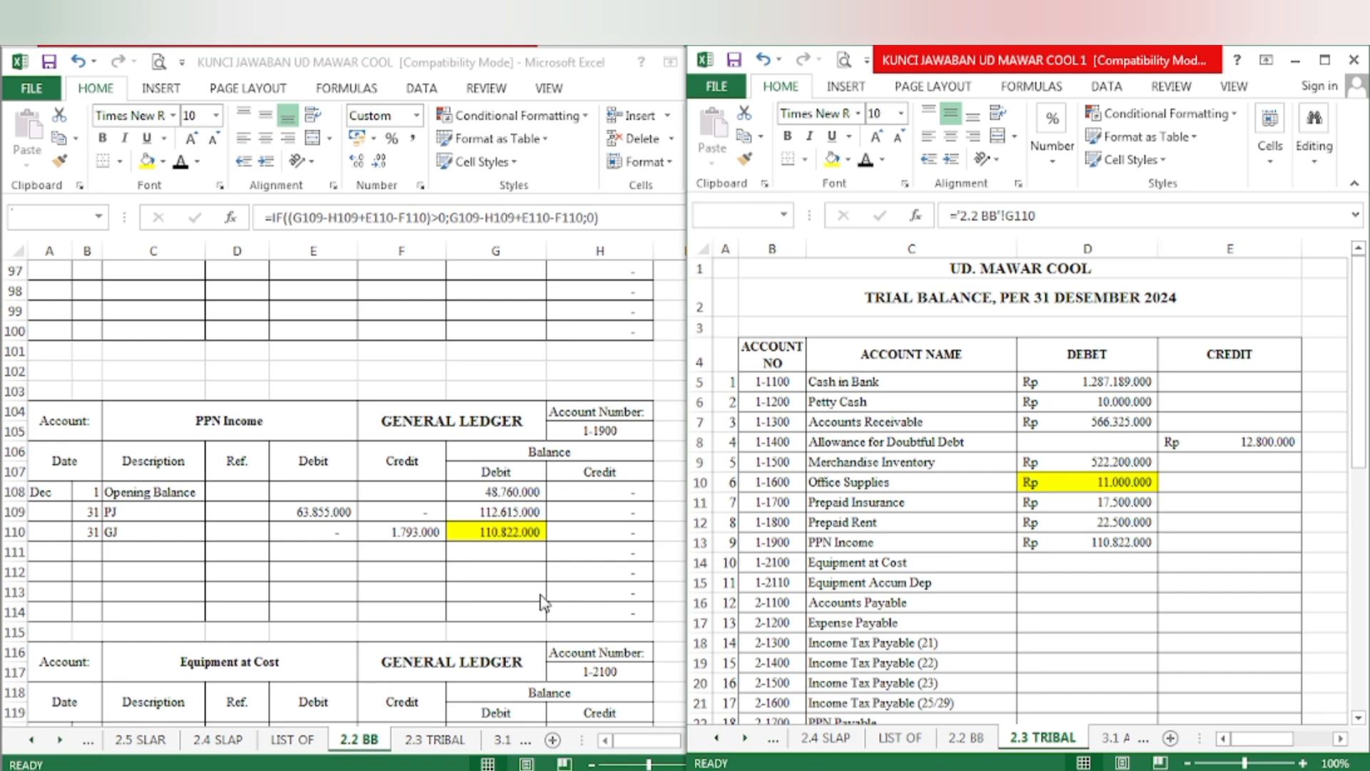
scroll(536, 599, down, 3)
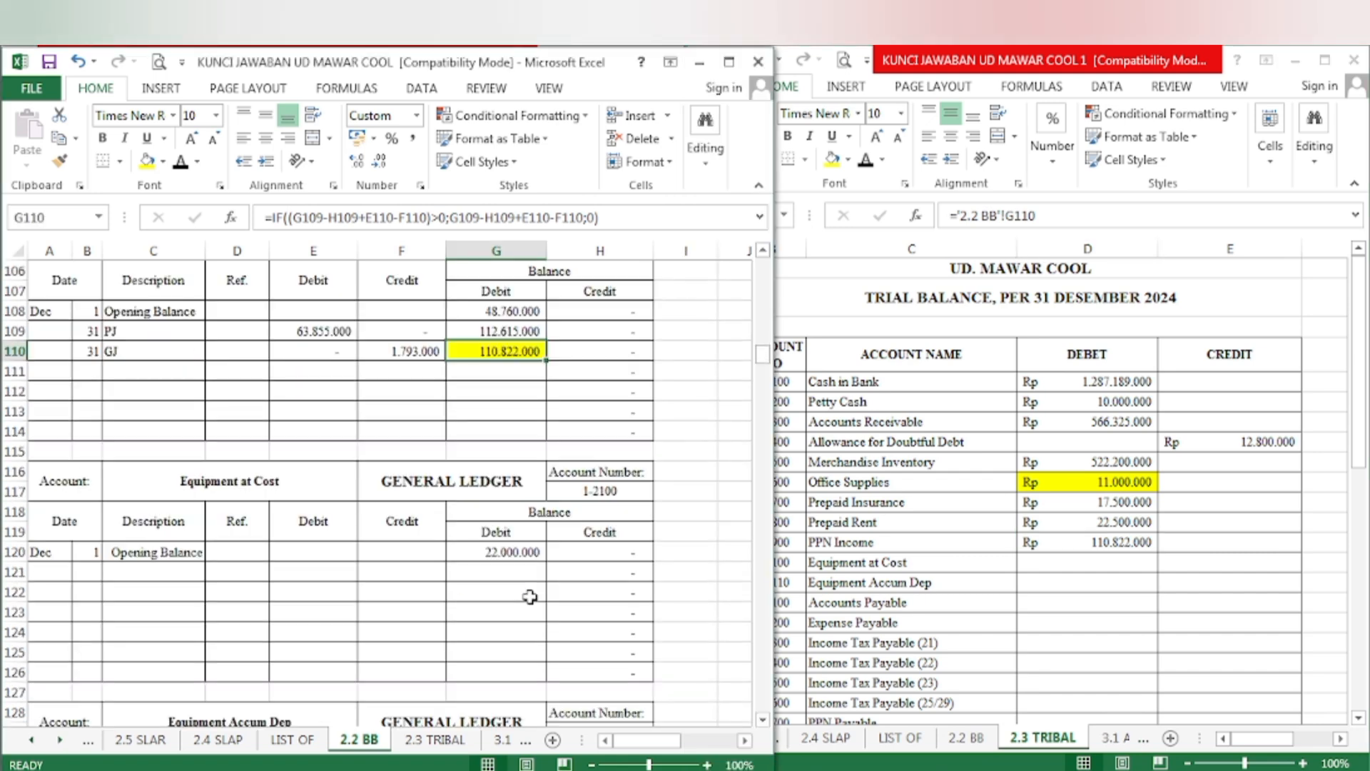
click(514, 559)
click(146, 161)
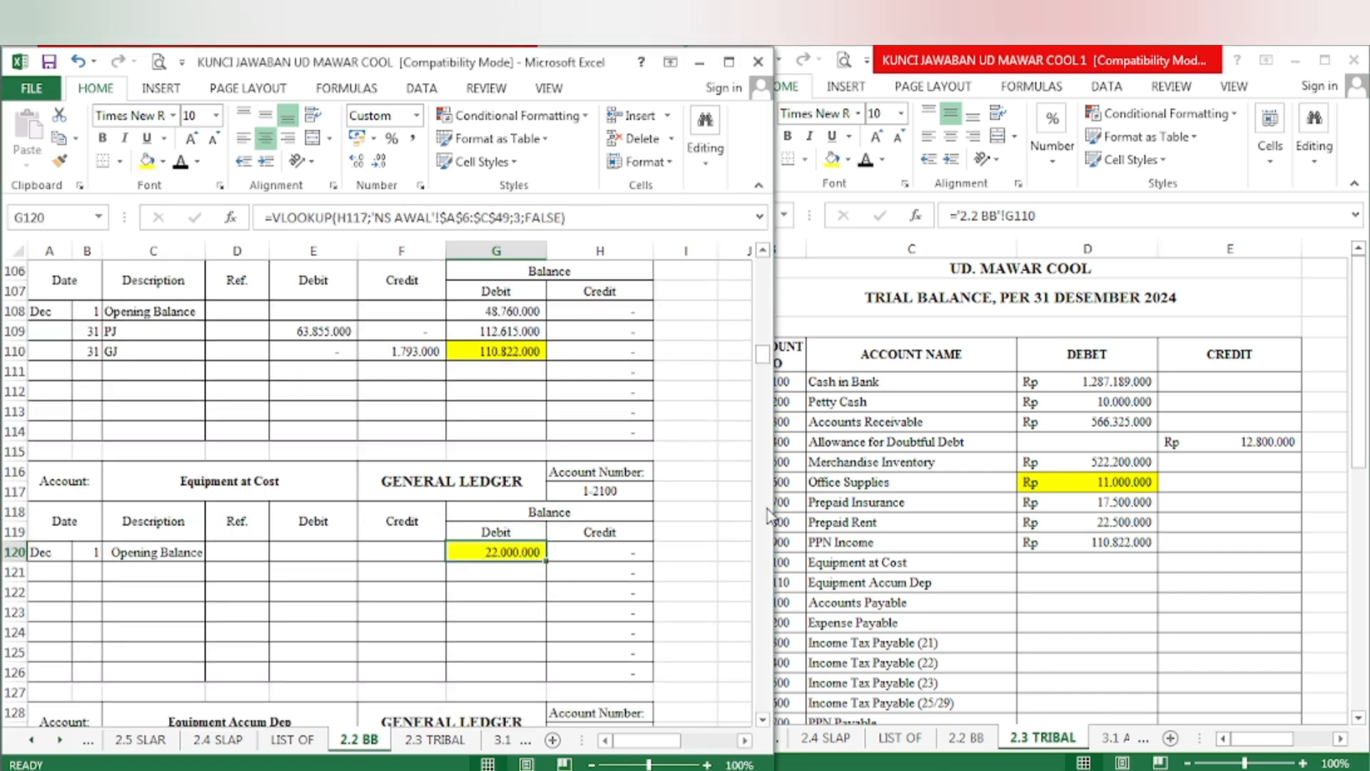
click(1133, 563)
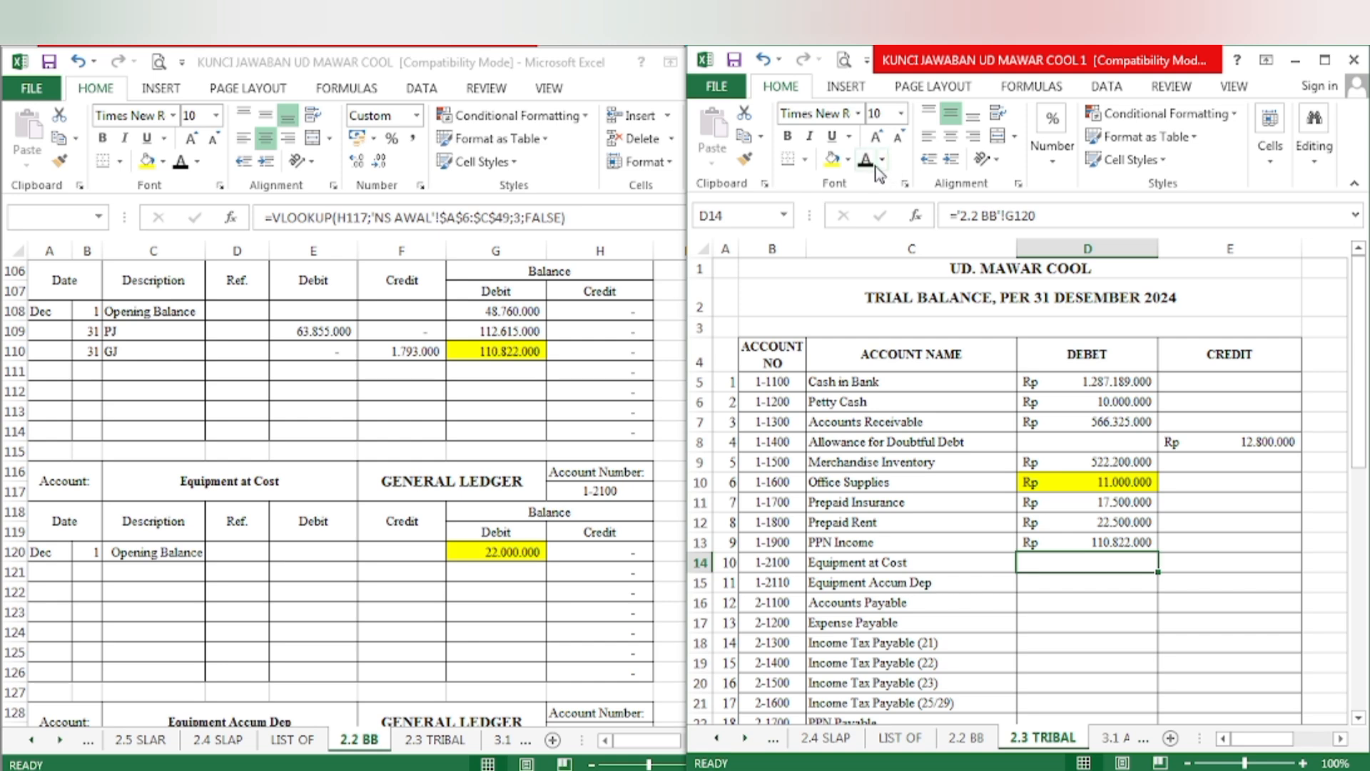
- Highlight the Equipment Accum Dep credit balance in ledger cell H132 in yellow and apply black font colour to trial balance cell E15
click(179, 644)
scroll(179, 644, down, 5)
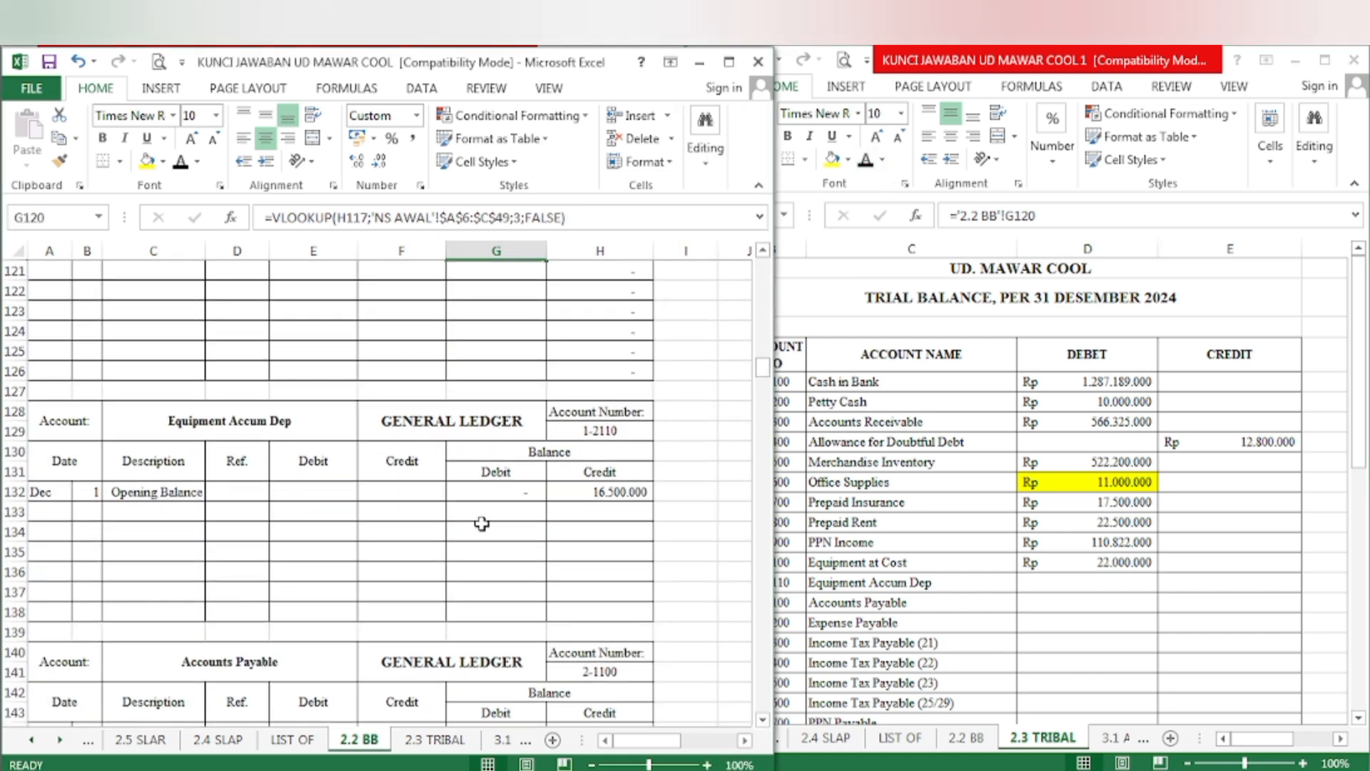
click(599, 491)
click(147, 160)
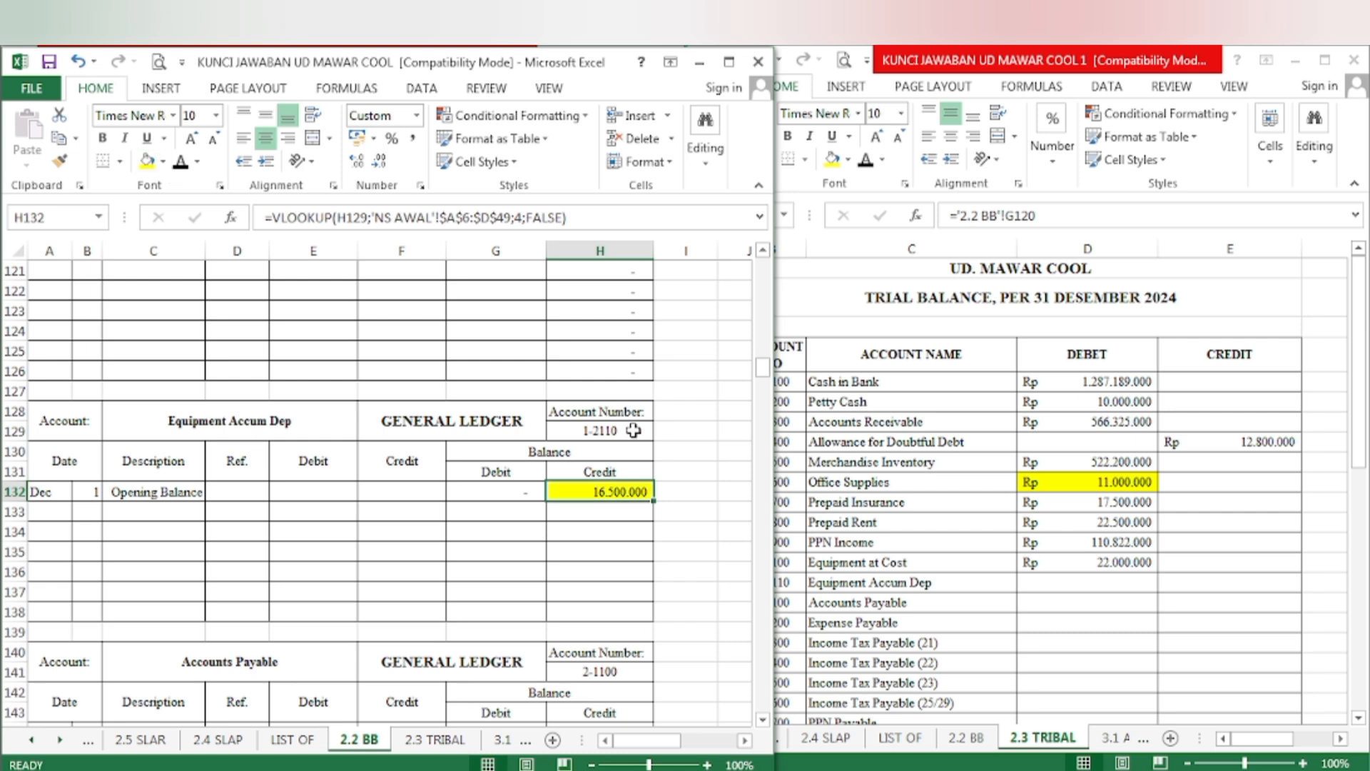
click(1213, 583)
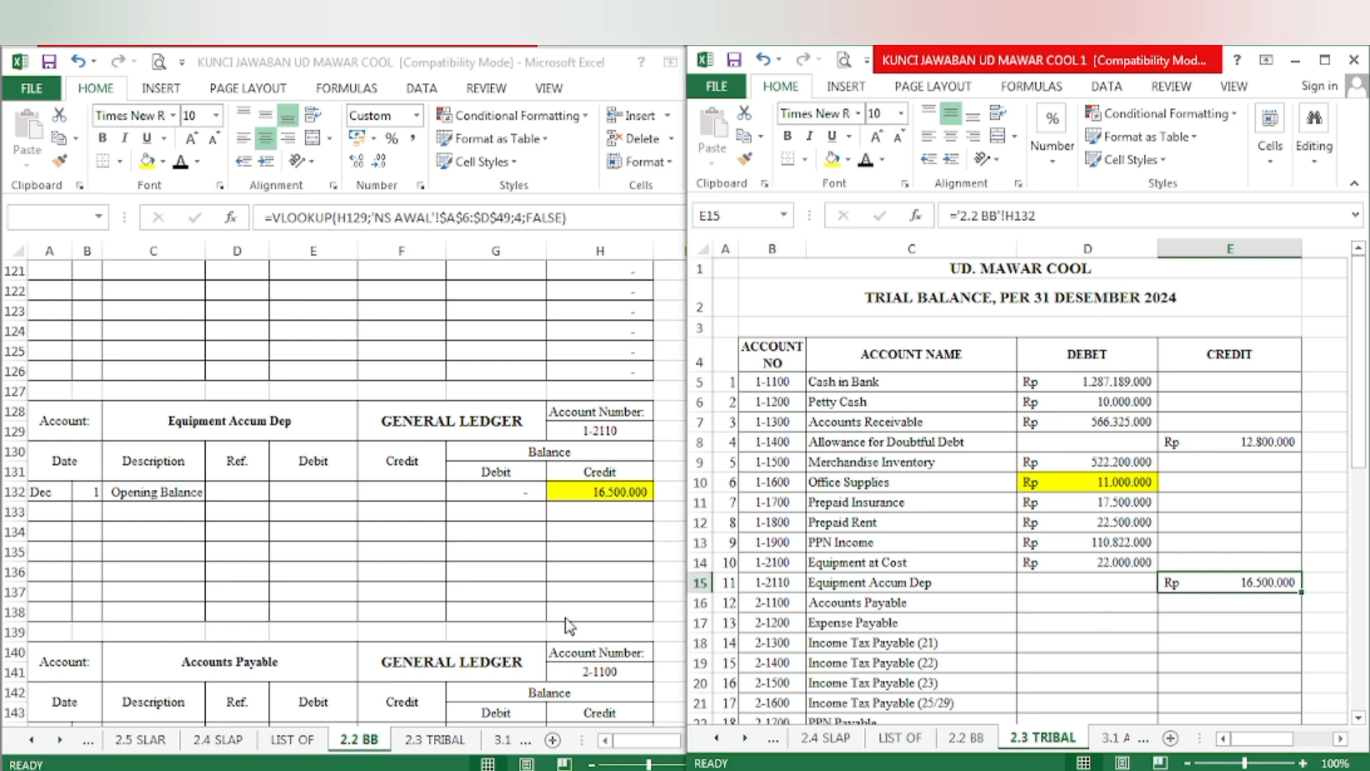
- Highlight the final Accounts Payable balance in ledger cell H147 in yellow and apply black font colour to its credit in trial balance cell E16
click(360, 617)
scroll(359, 610, down, 3)
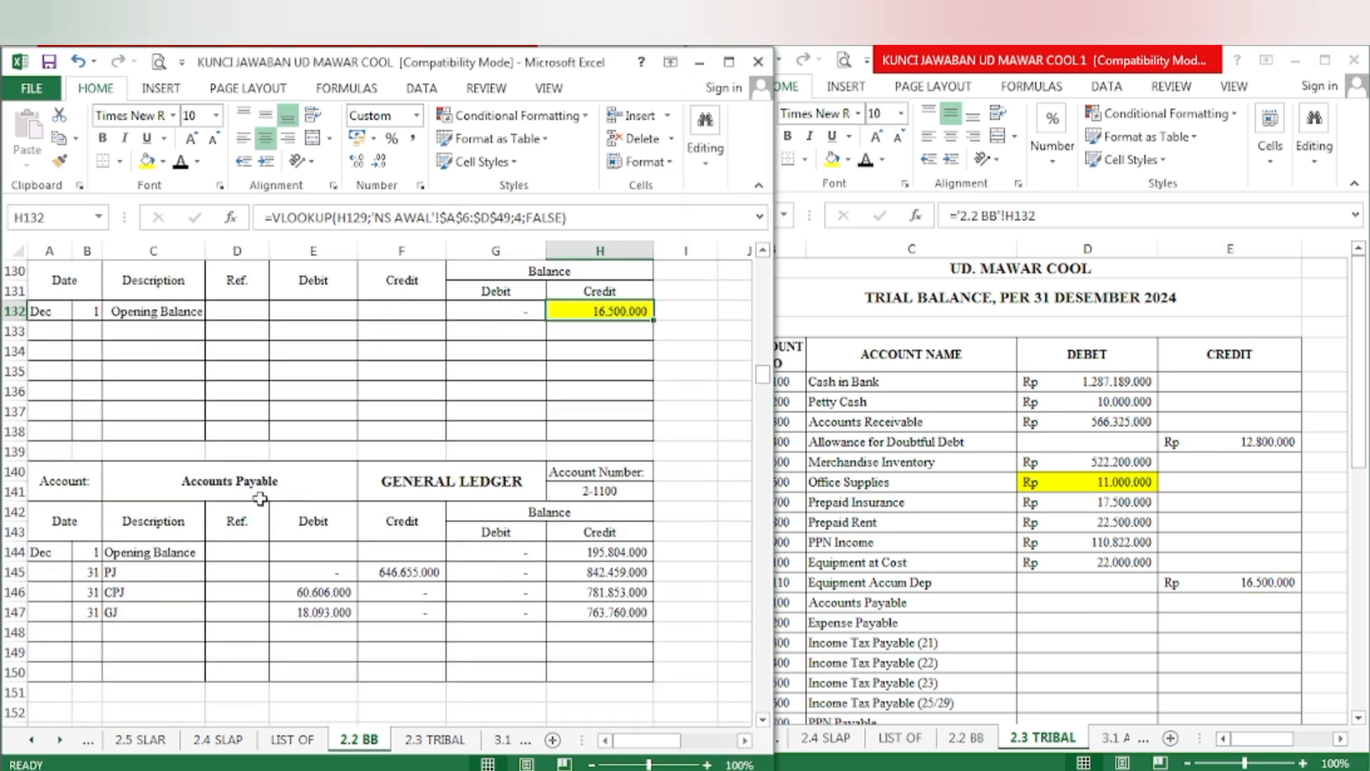
click(575, 610)
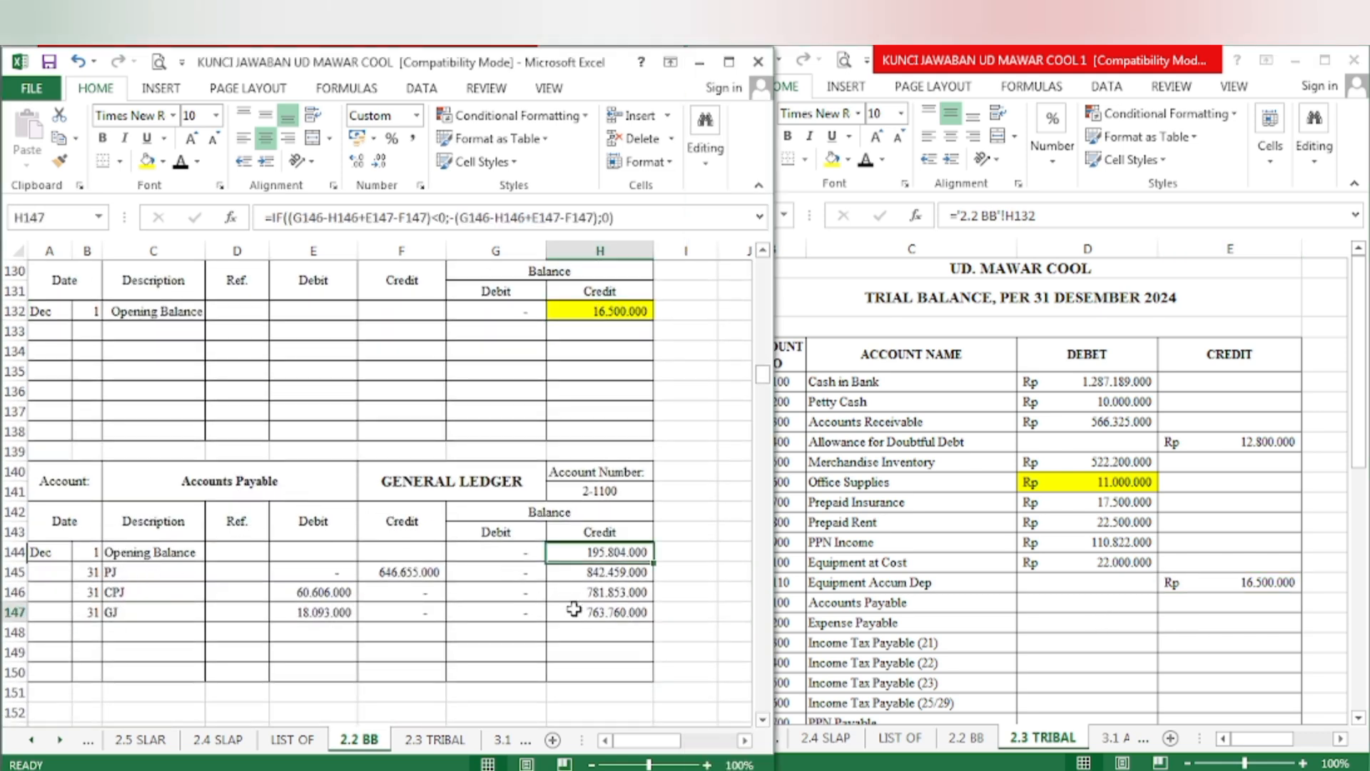
click(156, 169)
click(1034, 482)
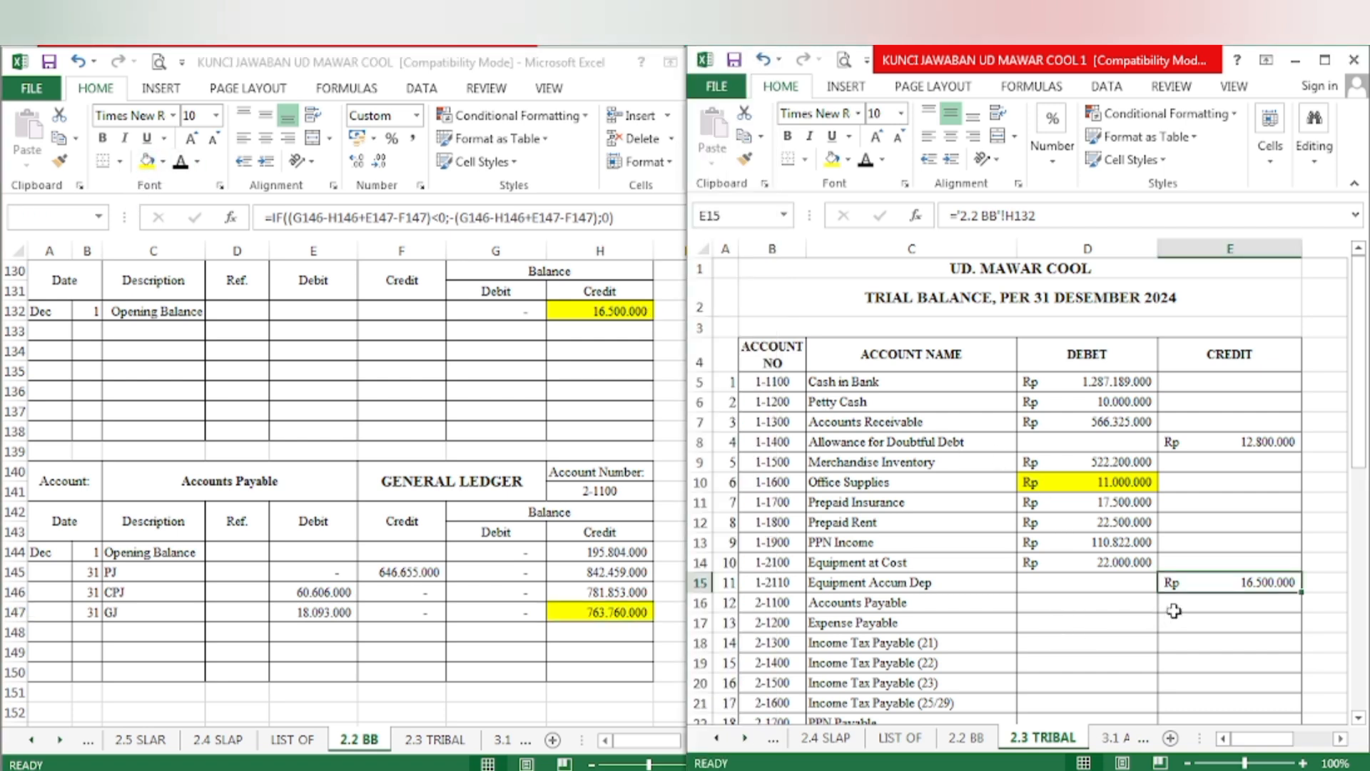
click(1174, 610)
click(866, 163)
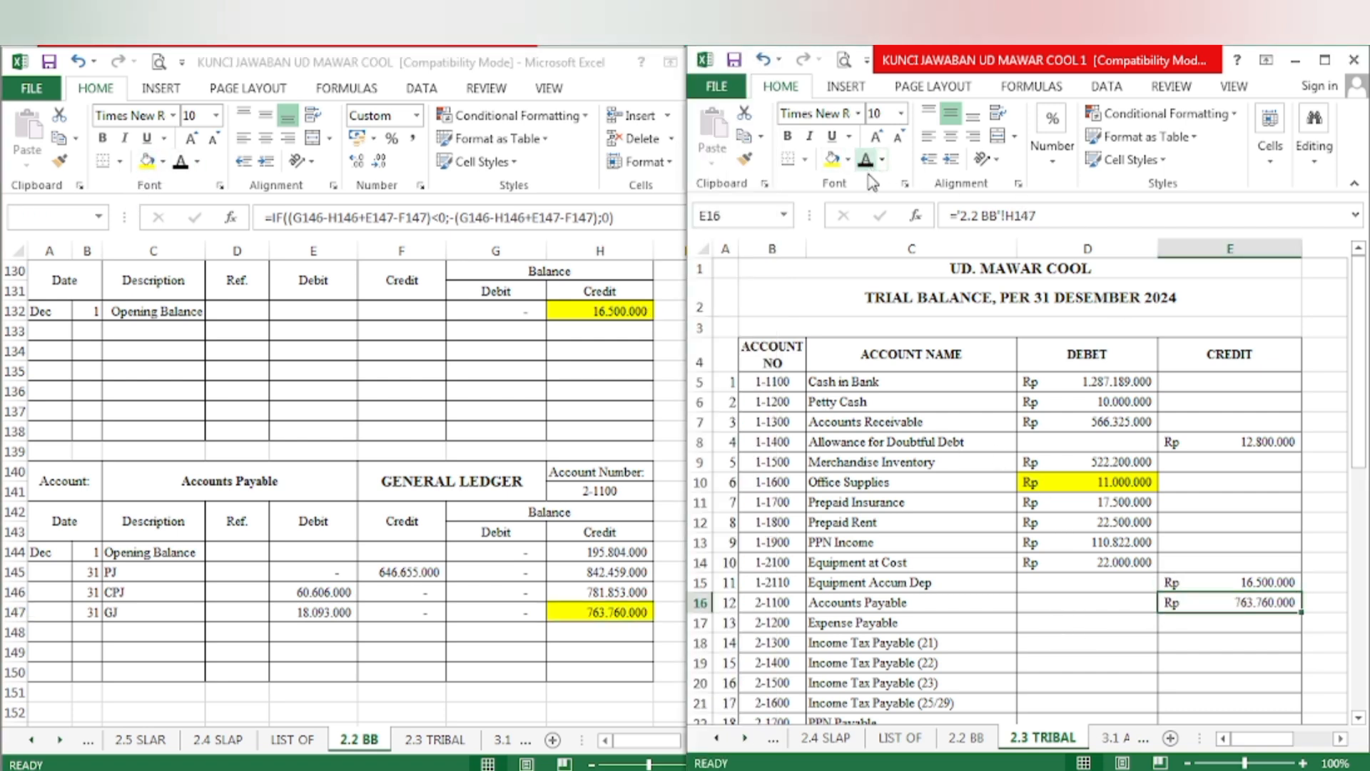
- Highlight the final PPN Outcome balance in ledger cell H237 in yellow and apply black font colour to its credit in trial balance cell E23
click(424, 634)
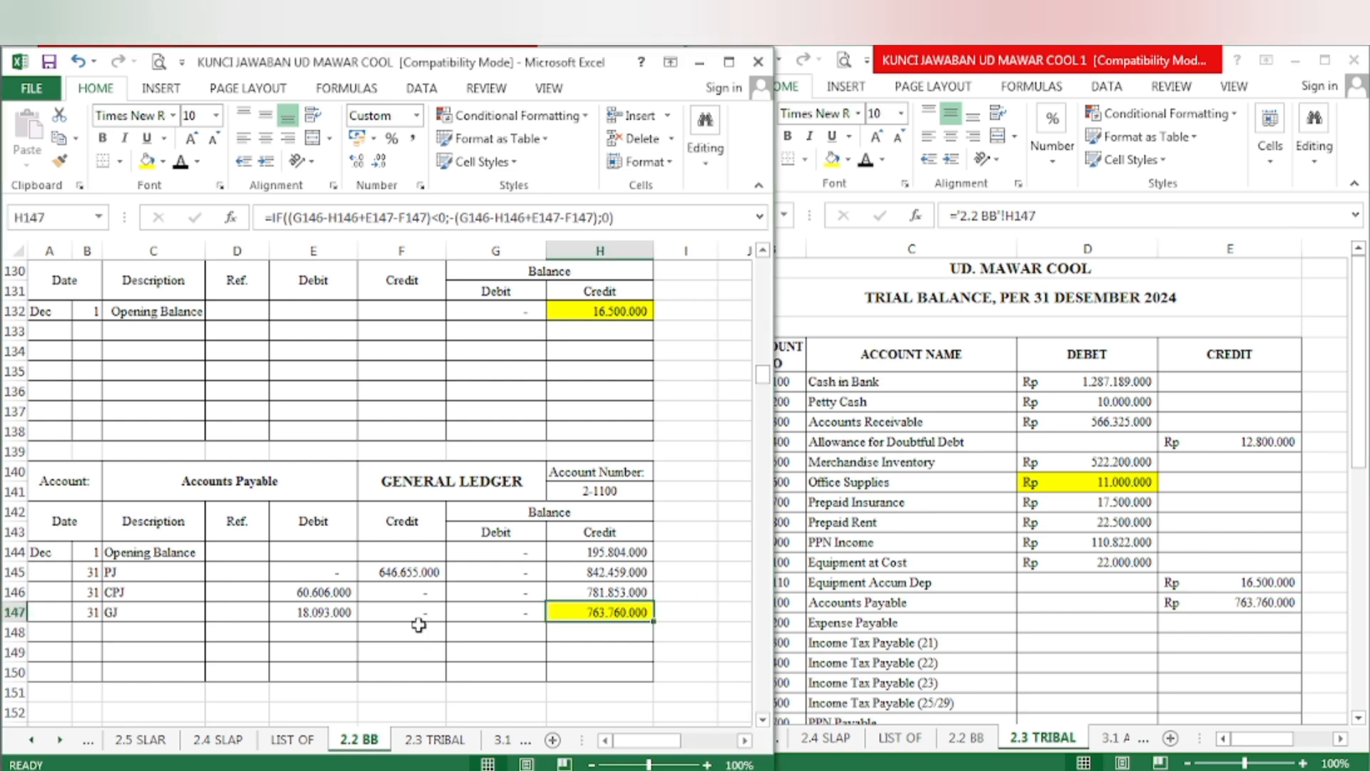
scroll(421, 626, down, 7)
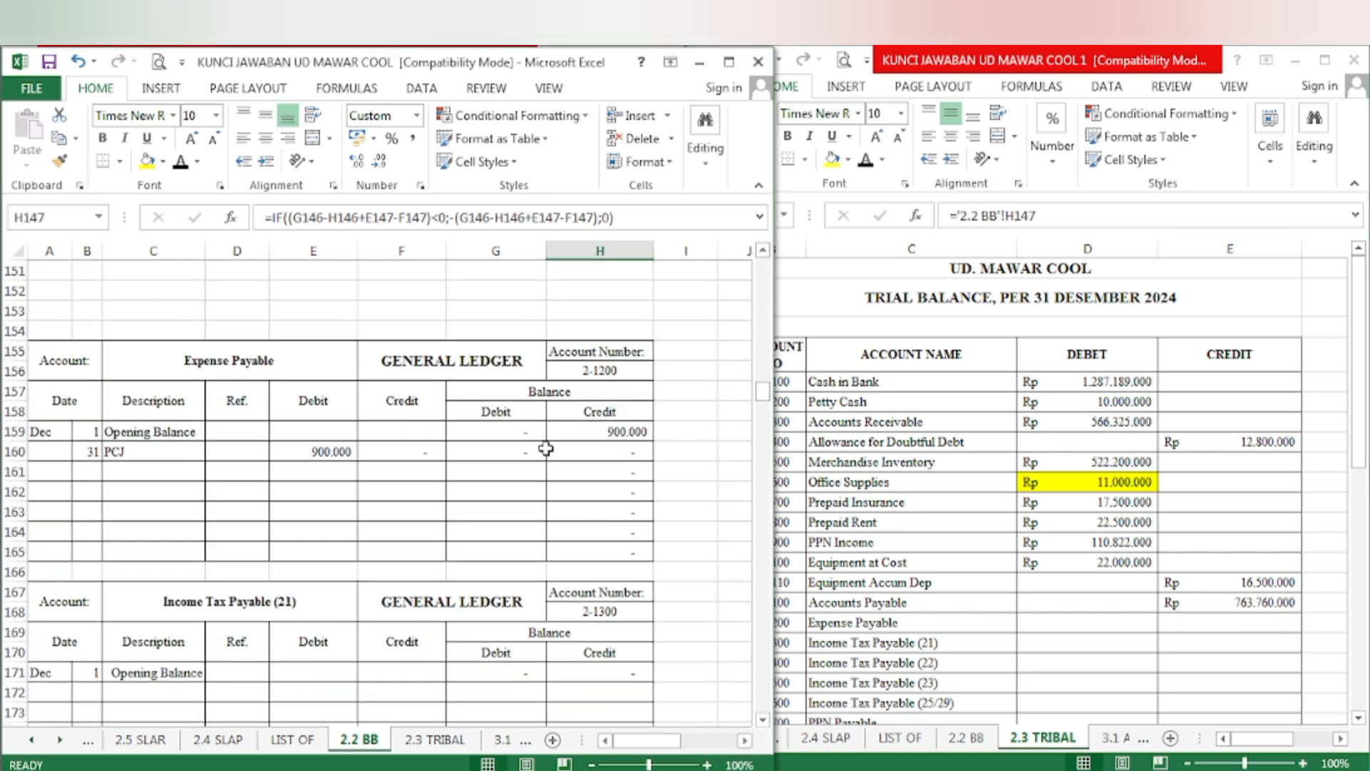
scroll(470, 598, down, 9)
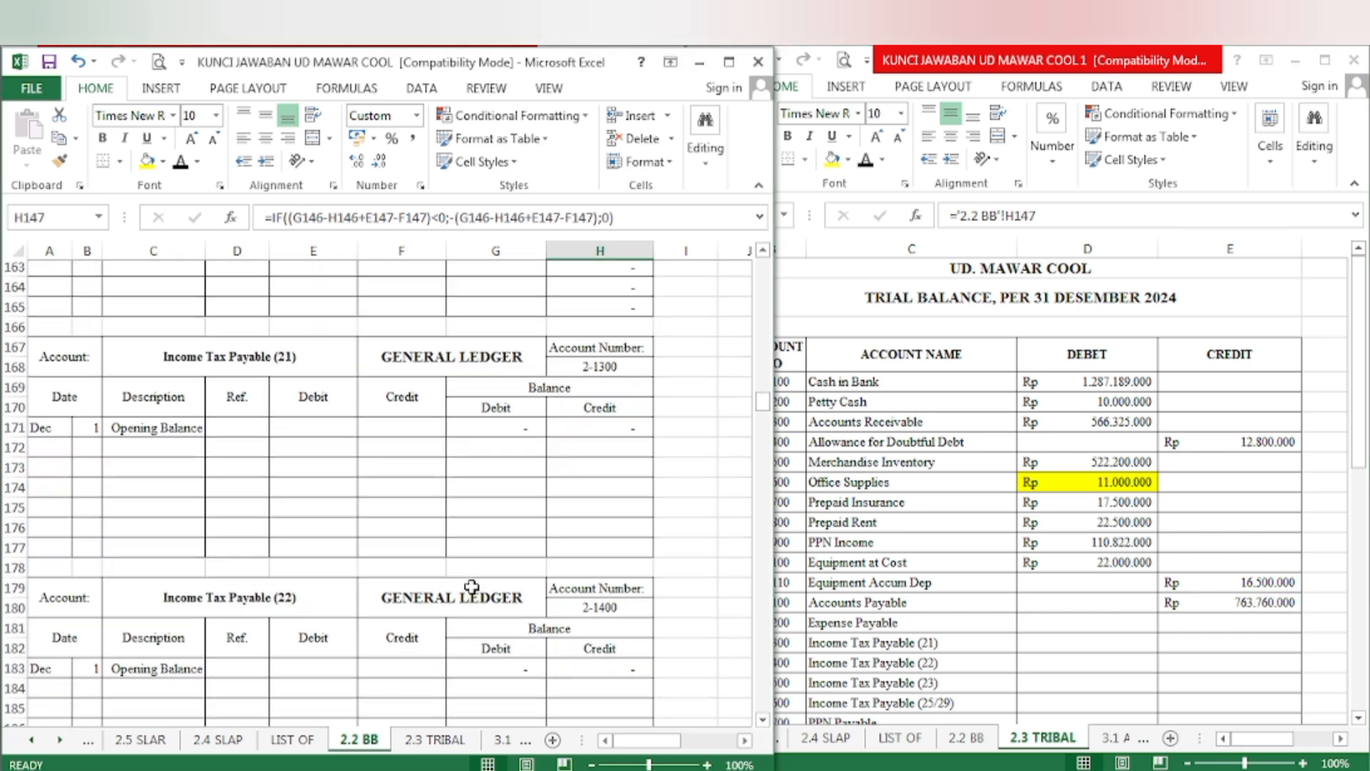
scroll(472, 584, down, 10)
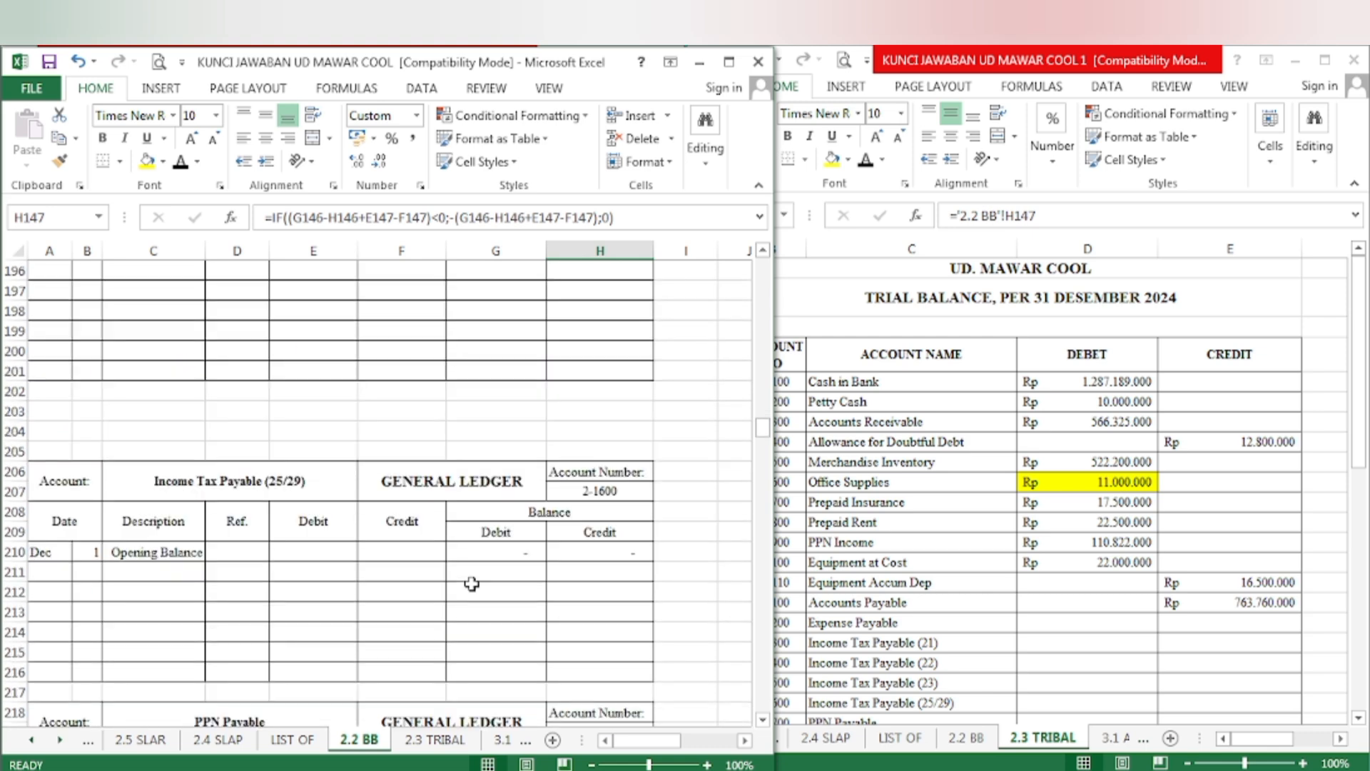
scroll(474, 579, down, 5)
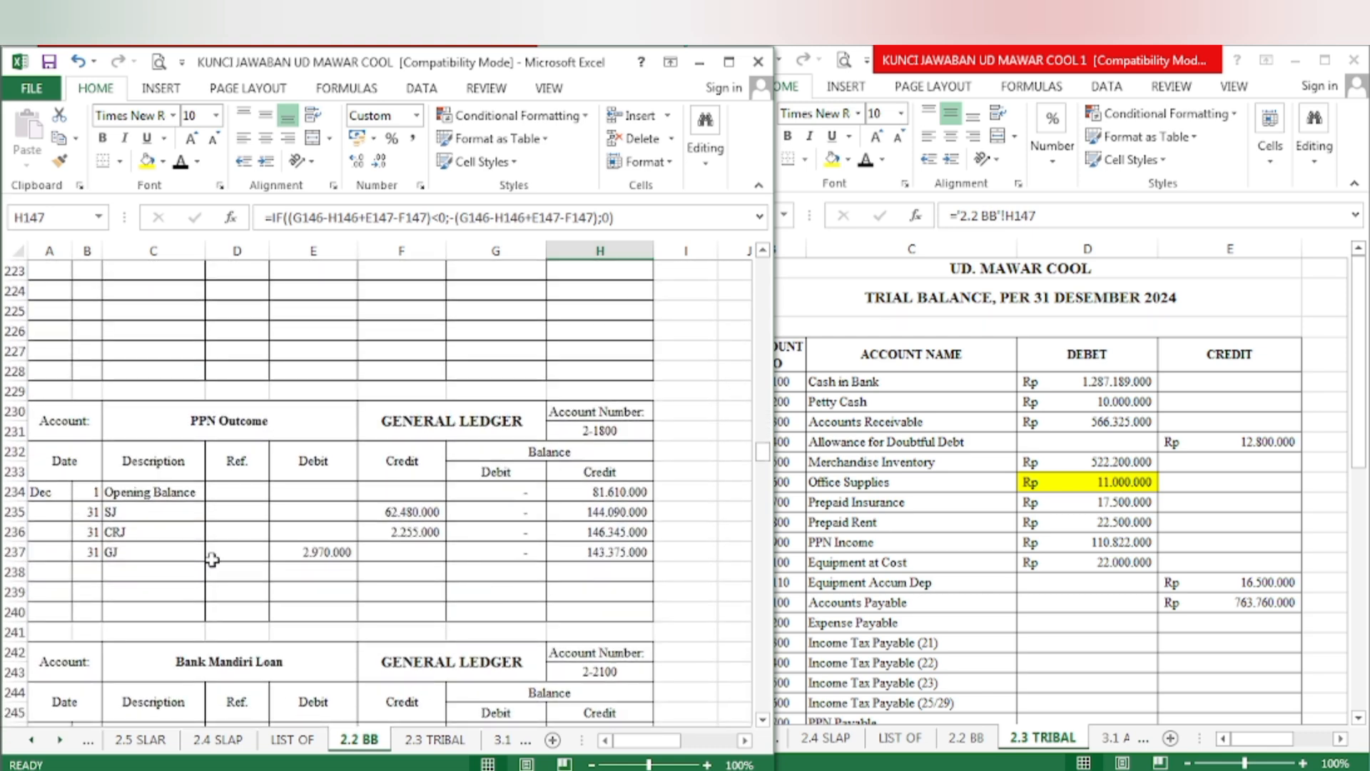
click(580, 550)
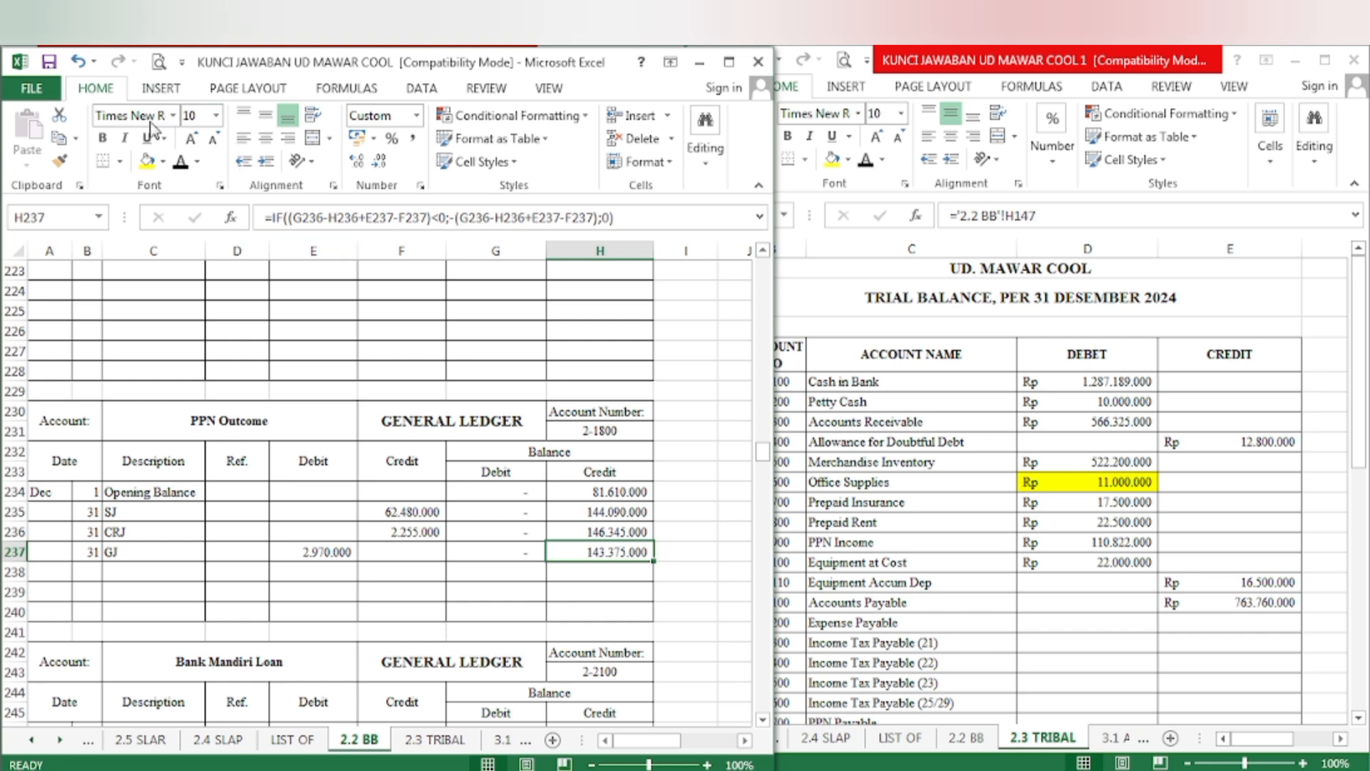
click(148, 161)
click(895, 500)
scroll(892, 493, down, 4)
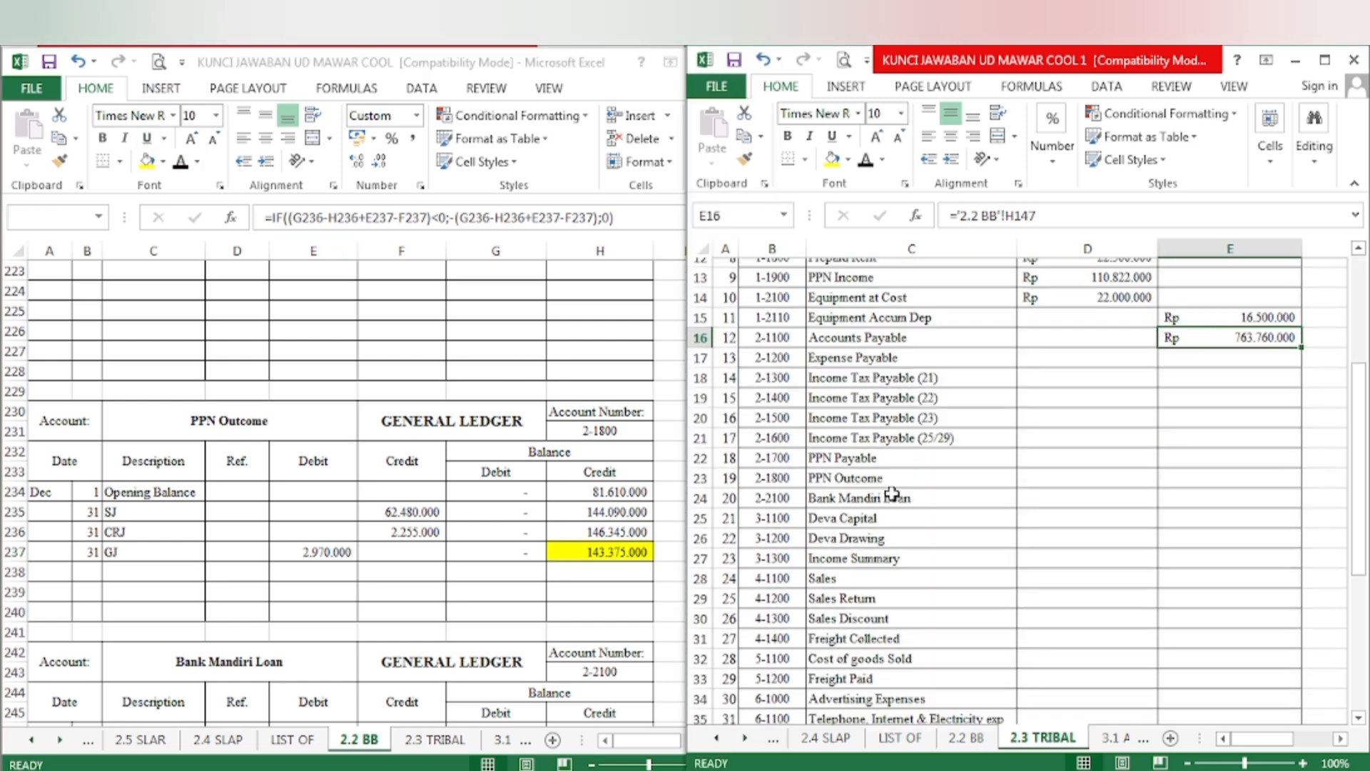
click(1181, 471)
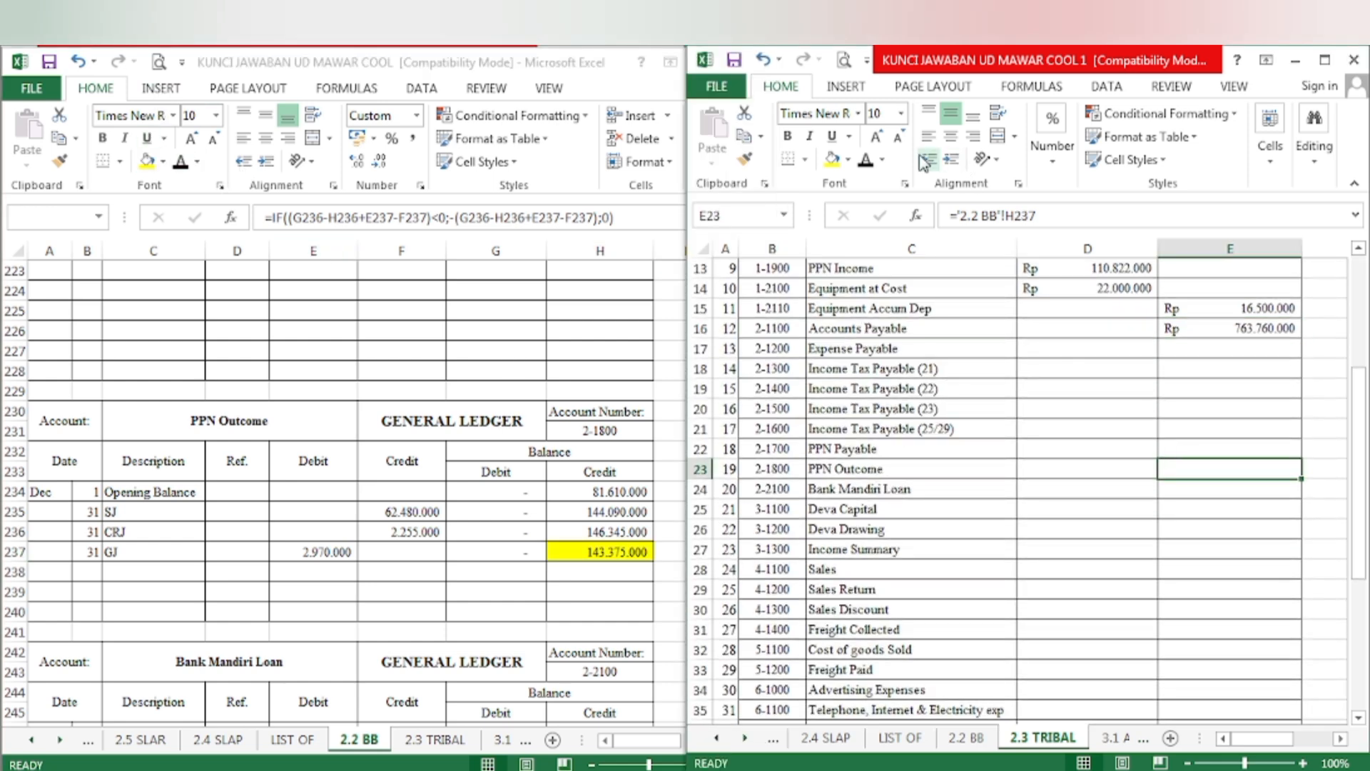
click(865, 166)
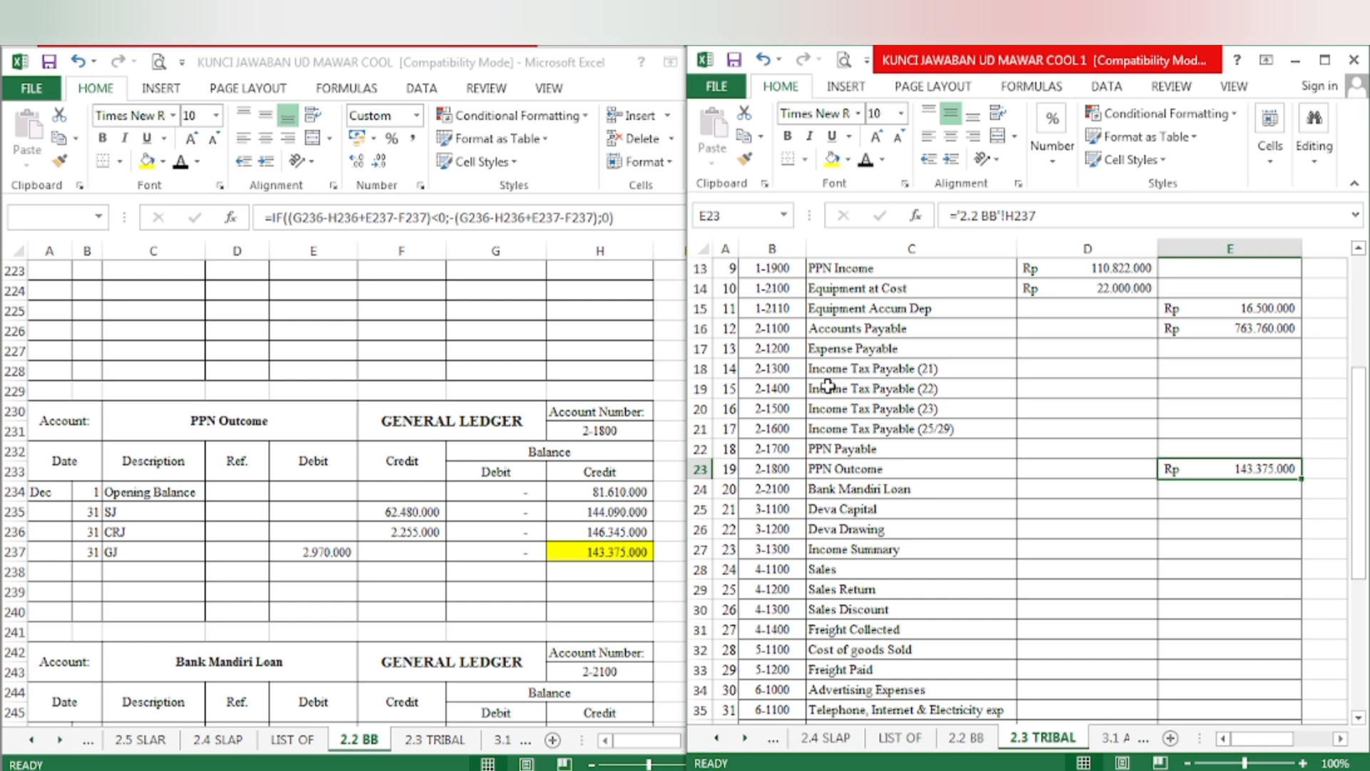
- Highlight the owner's capital balance in ledger cell H261 in yellow and apply black font colour to its credit in trial balance cell E25
click(463, 603)
scroll(446, 599, down, 4)
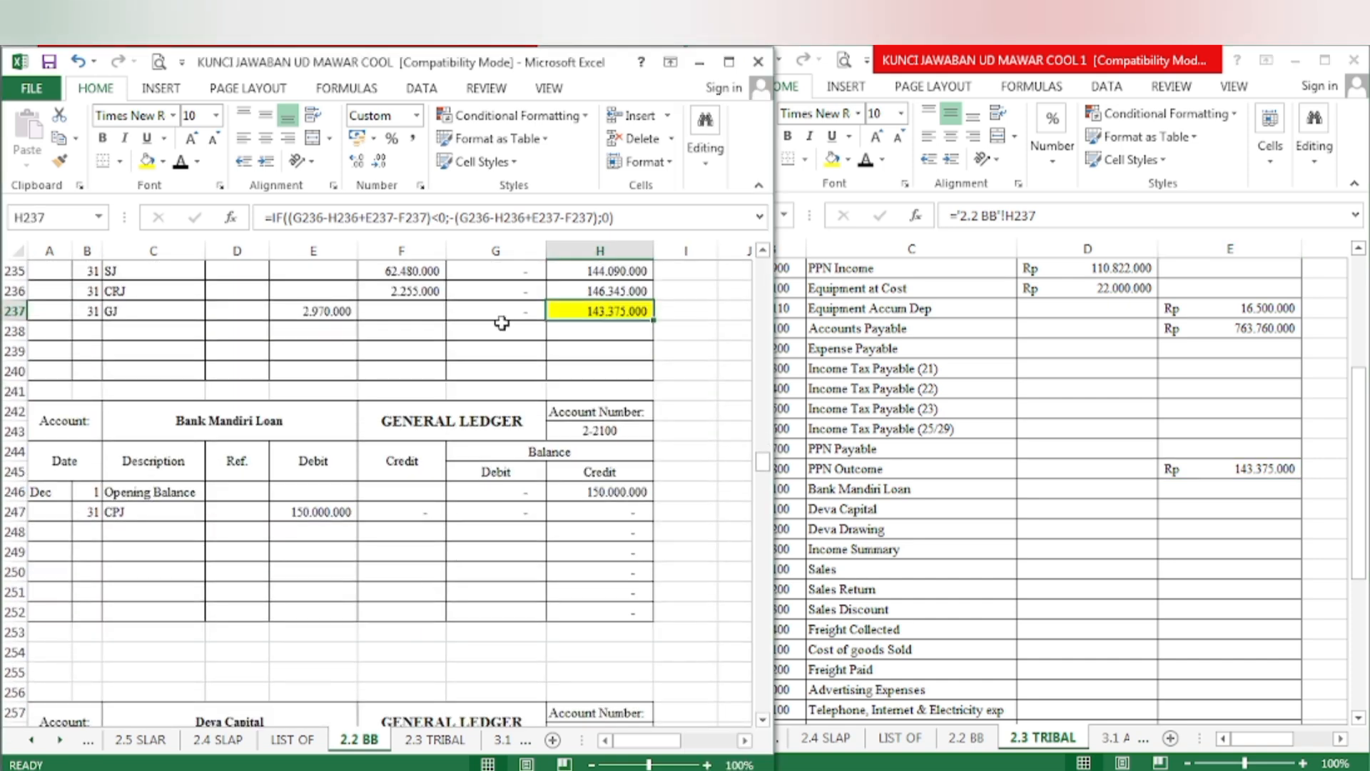
scroll(239, 551, down, 4)
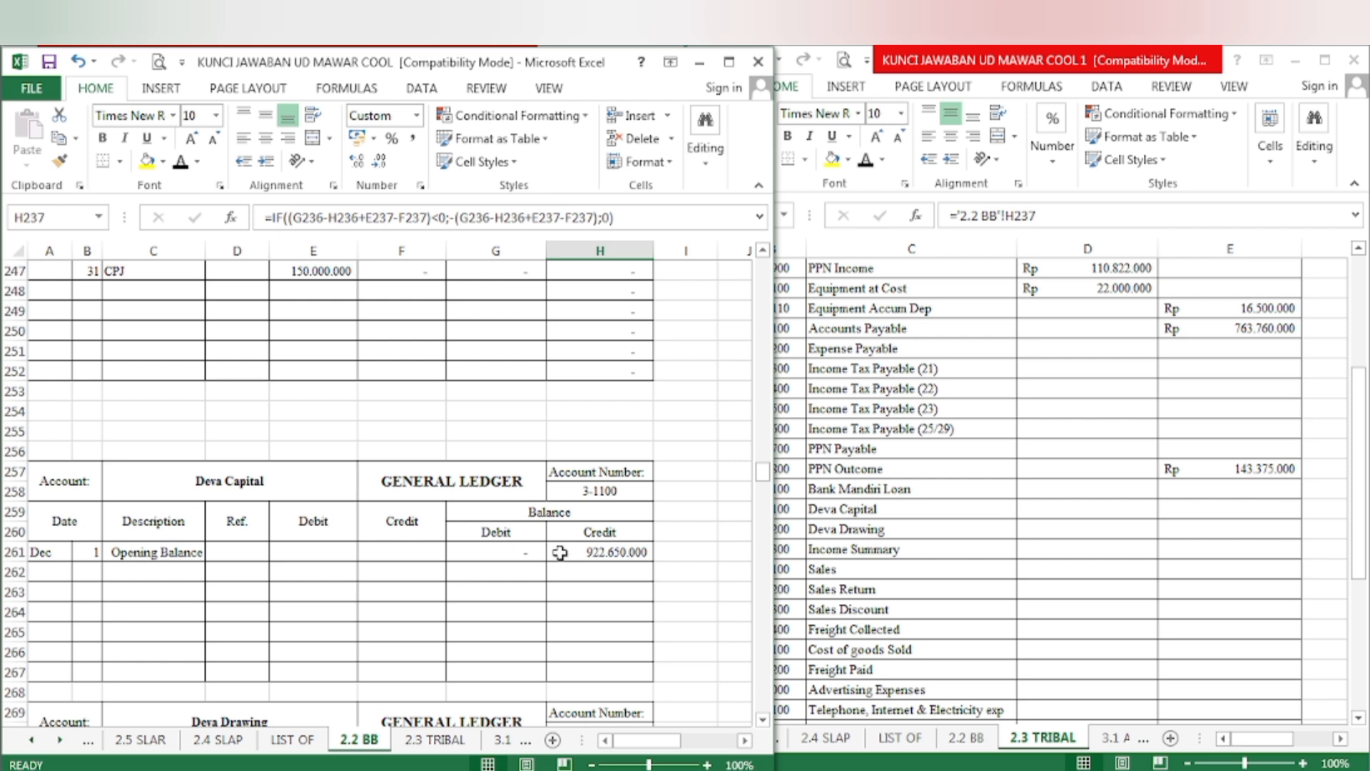
click(586, 552)
click(147, 160)
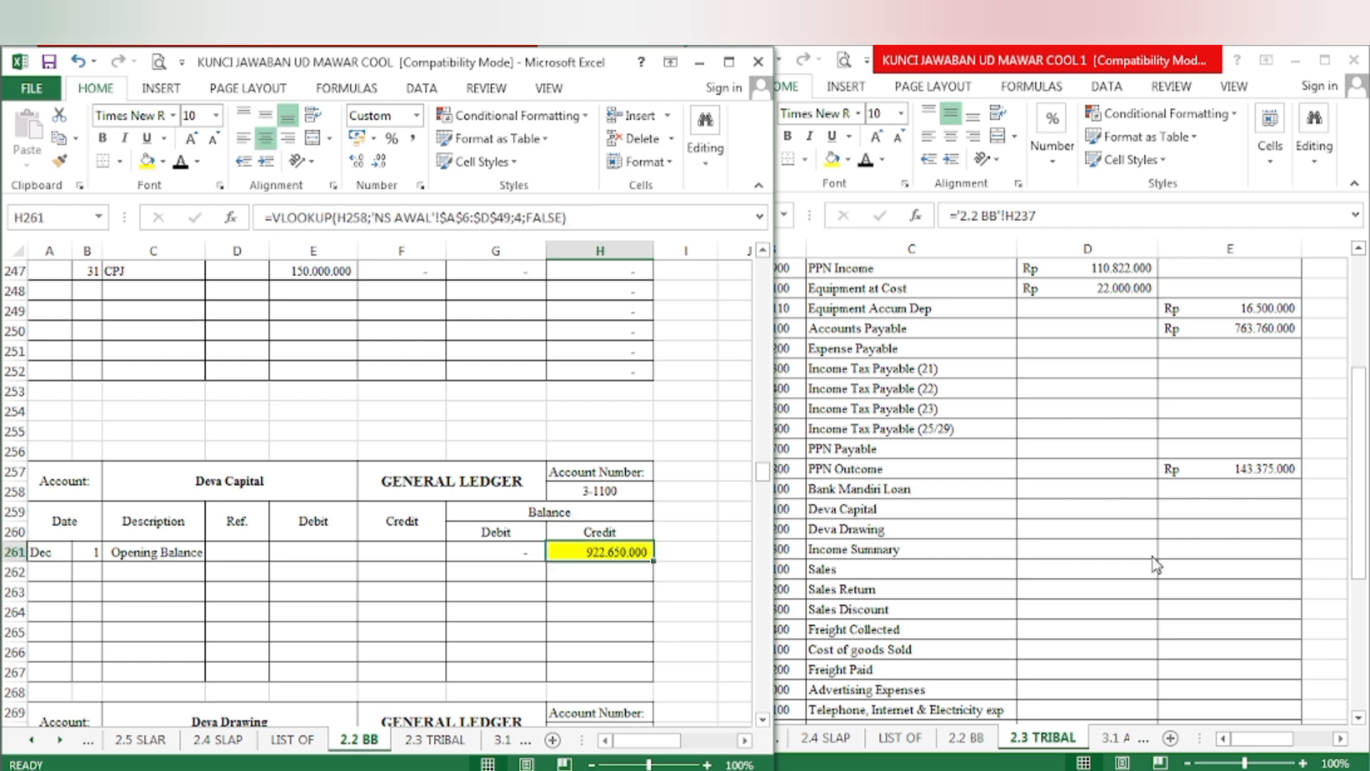
click(1208, 540)
click(1193, 511)
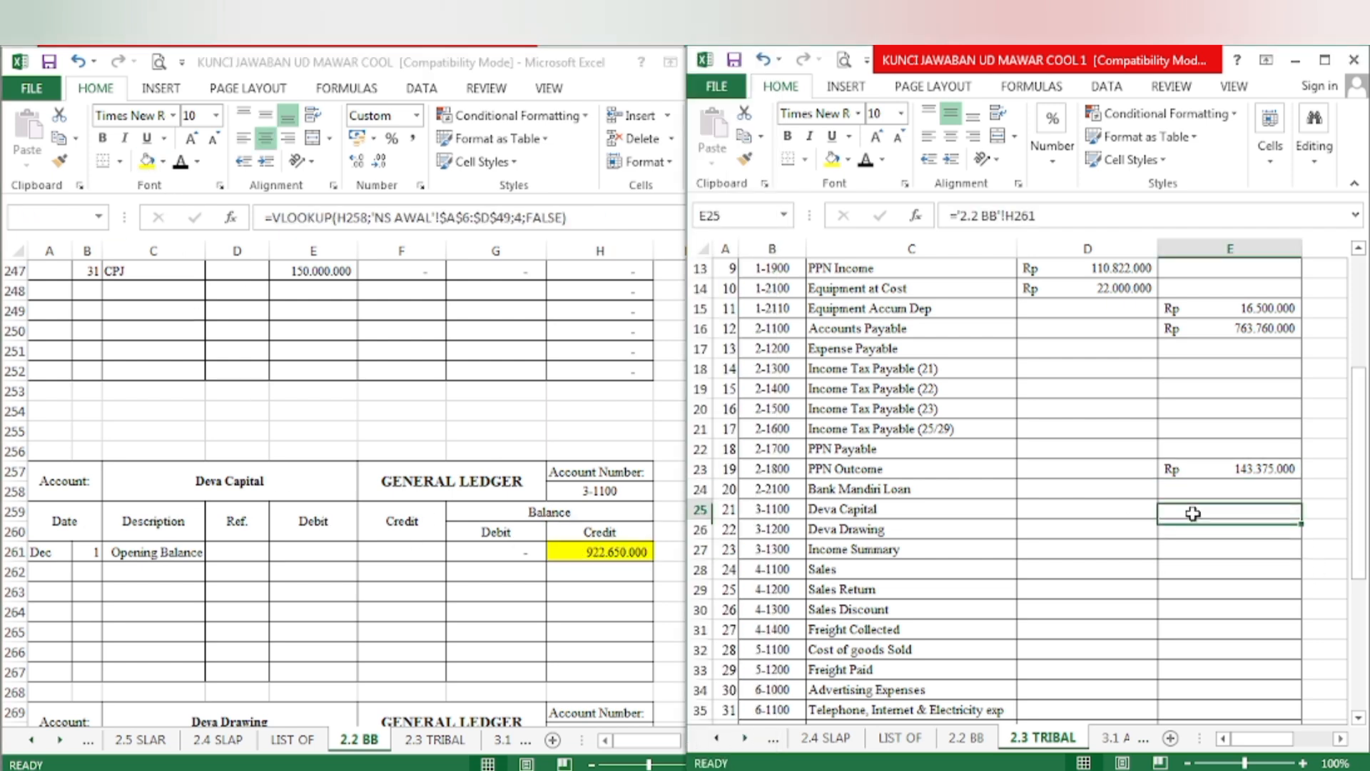
click(865, 160)
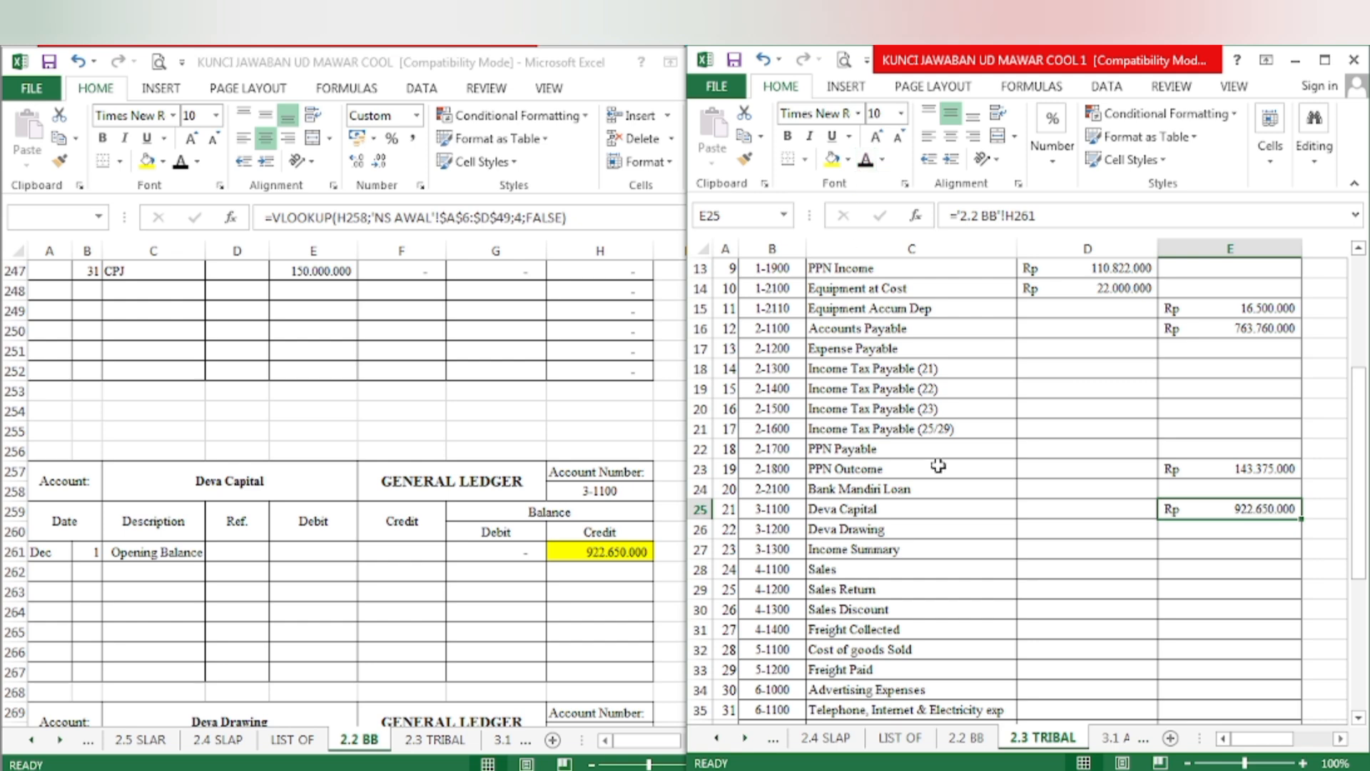
- Highlight the owner's drawing debit balance in ledger cell G273 in yellow and apply black font colour to its debit in trial balance cell D26
click(560, 666)
scroll(528, 664, down, 6)
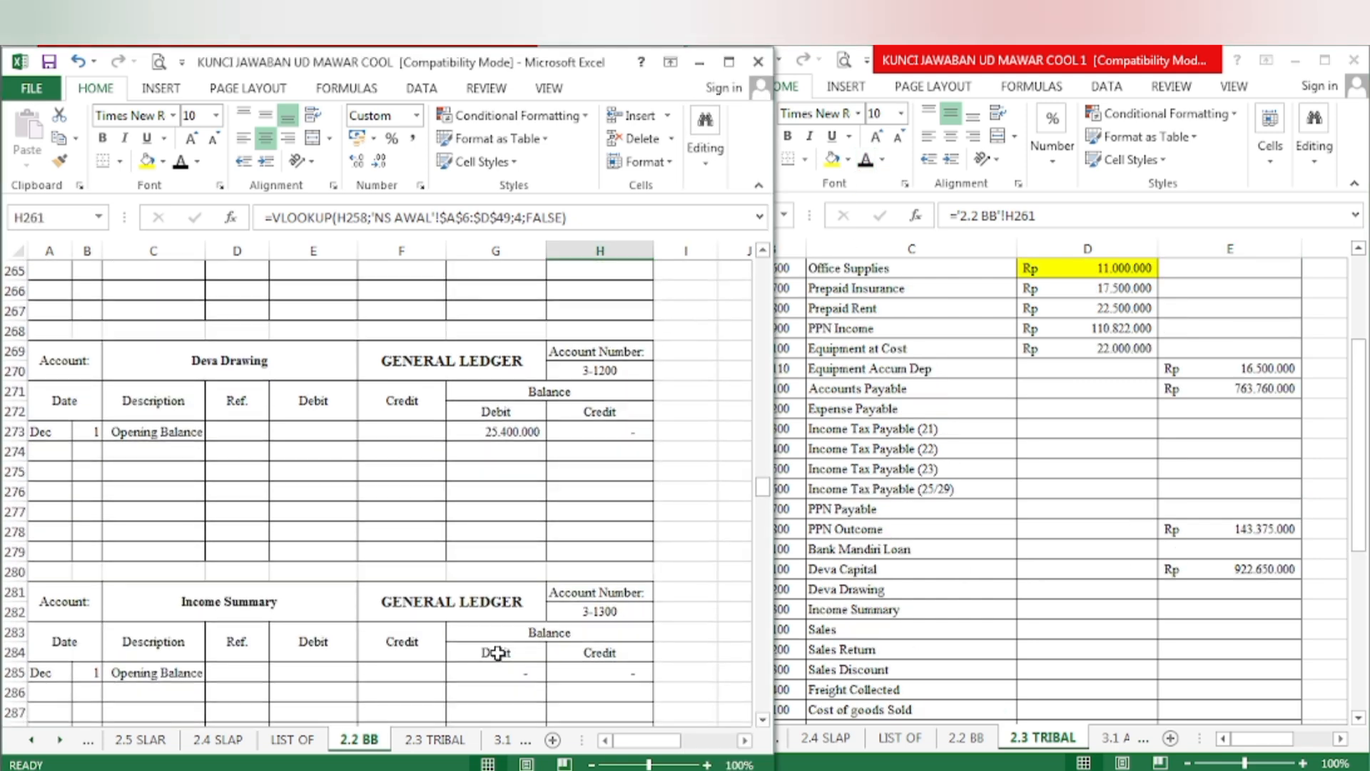
click(495, 430)
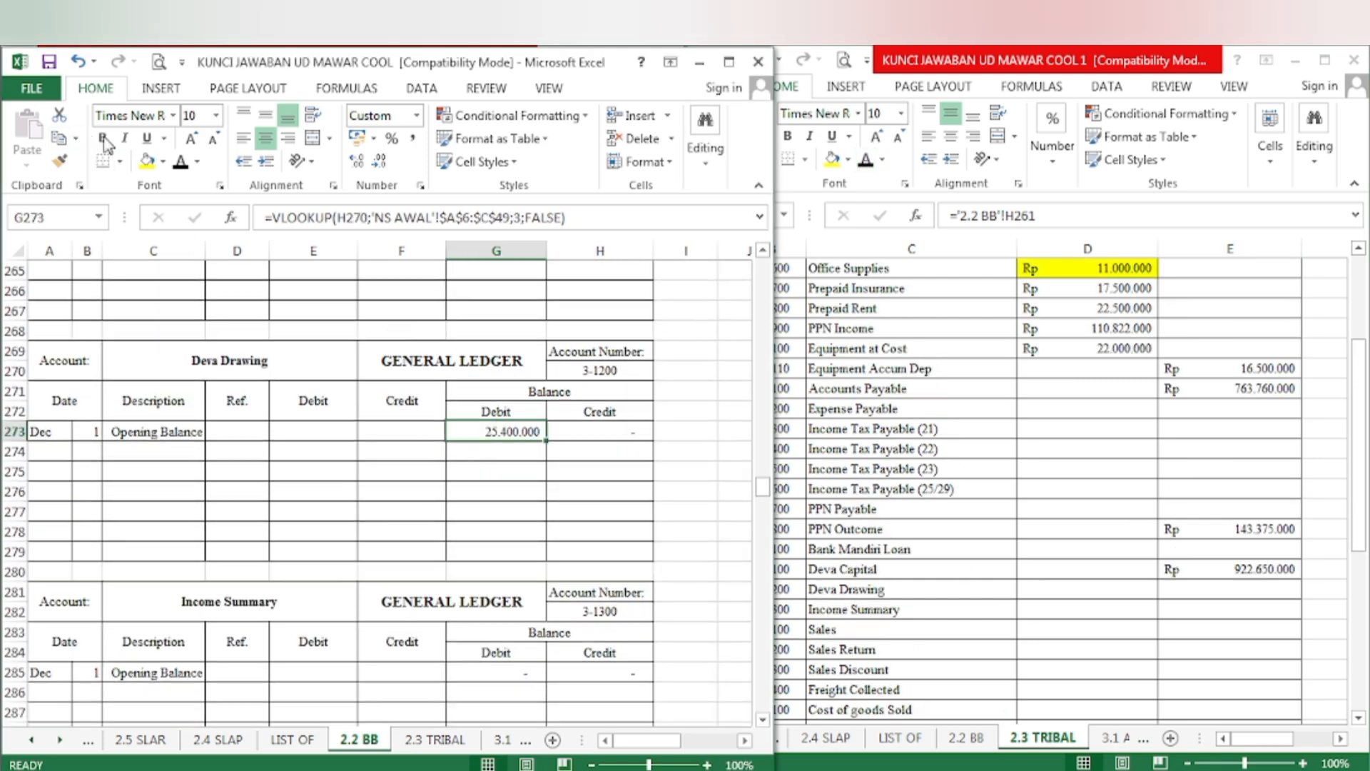
click(146, 161)
click(1088, 592)
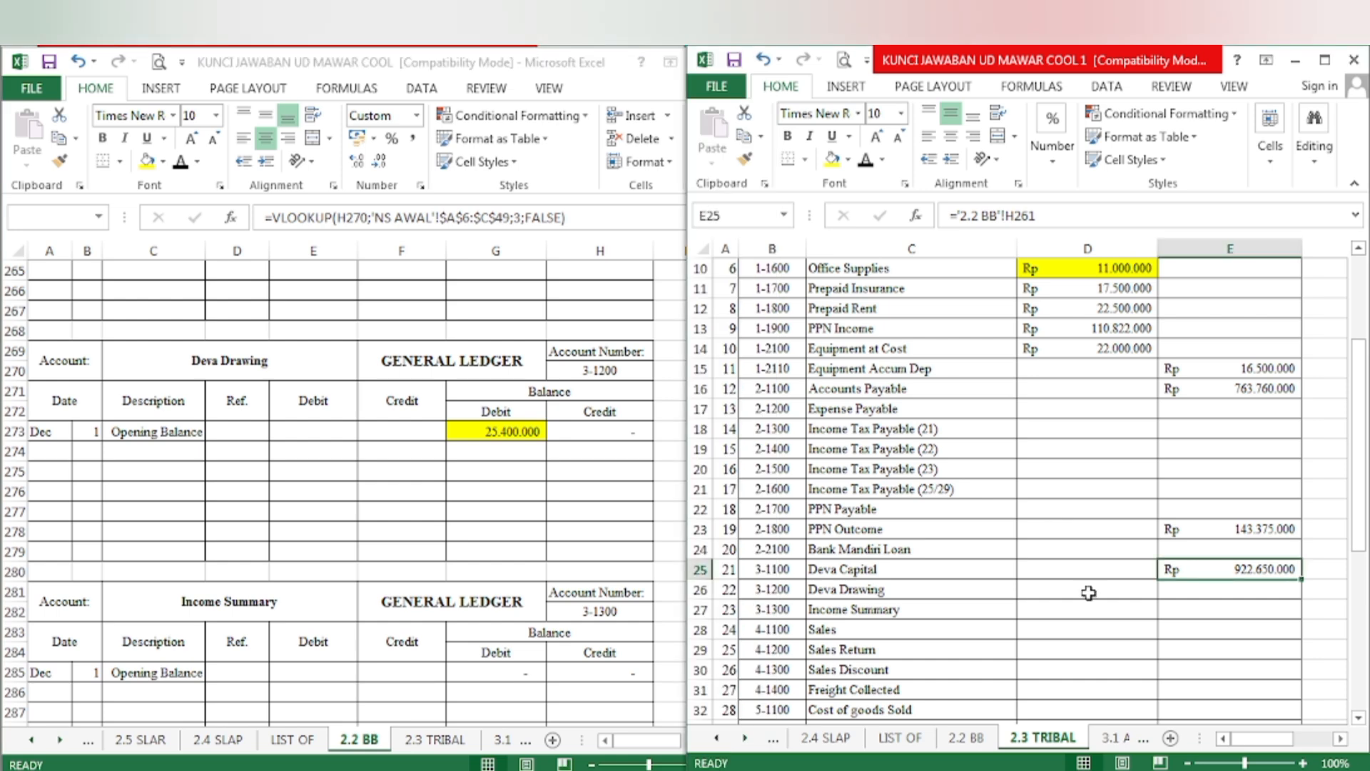
click(1089, 592)
click(865, 162)
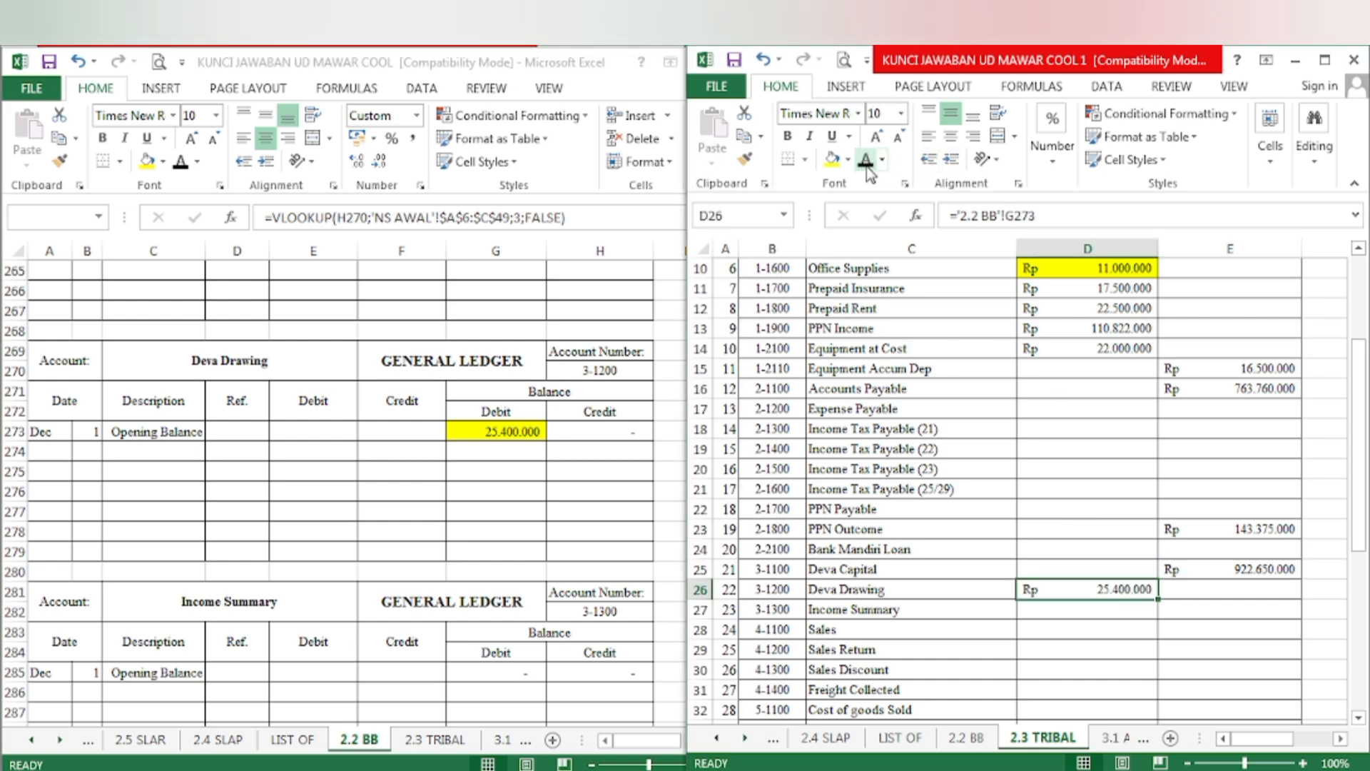
- Highlight the final Sales balance in ledger cell H299 in yellow and apply black font colour to its credit in trial balance cell E28
click(532, 580)
scroll(533, 579, down, 7)
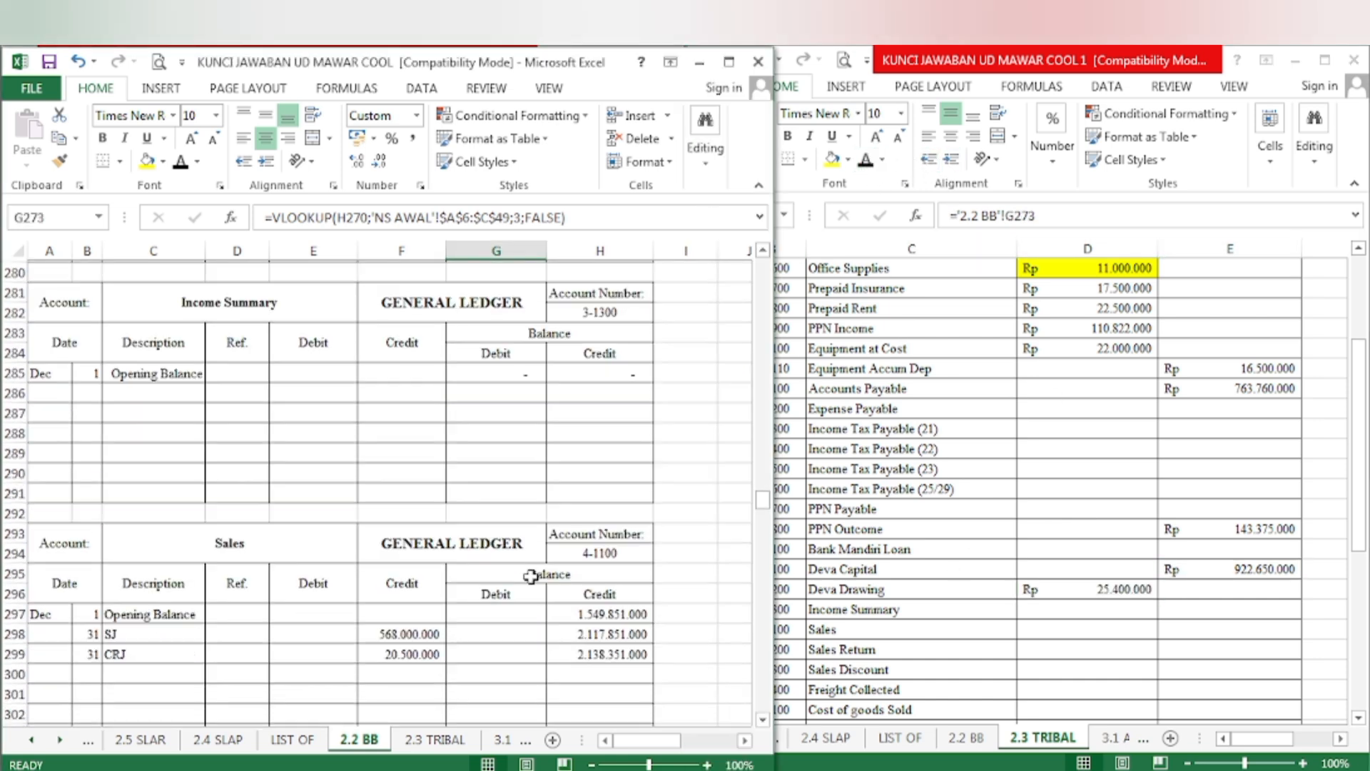
click(610, 531)
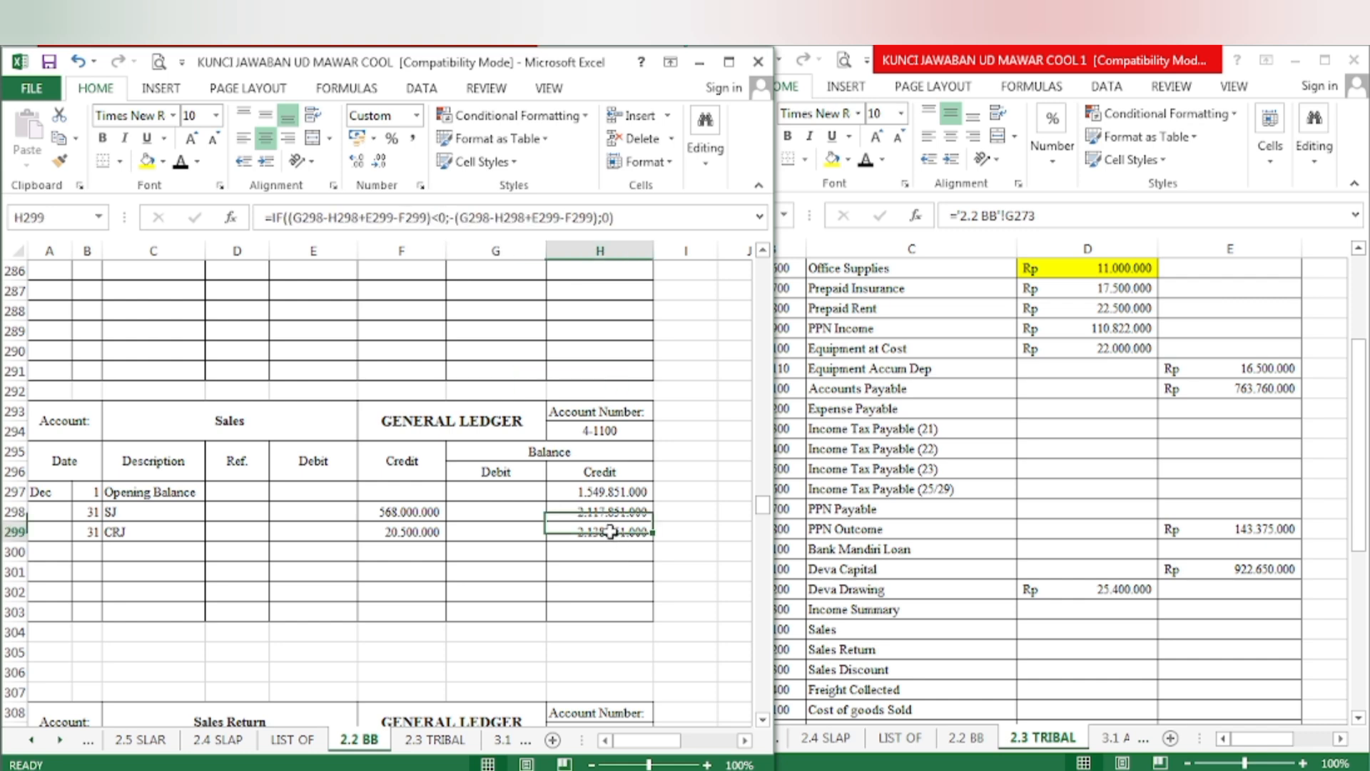
click(1084, 548)
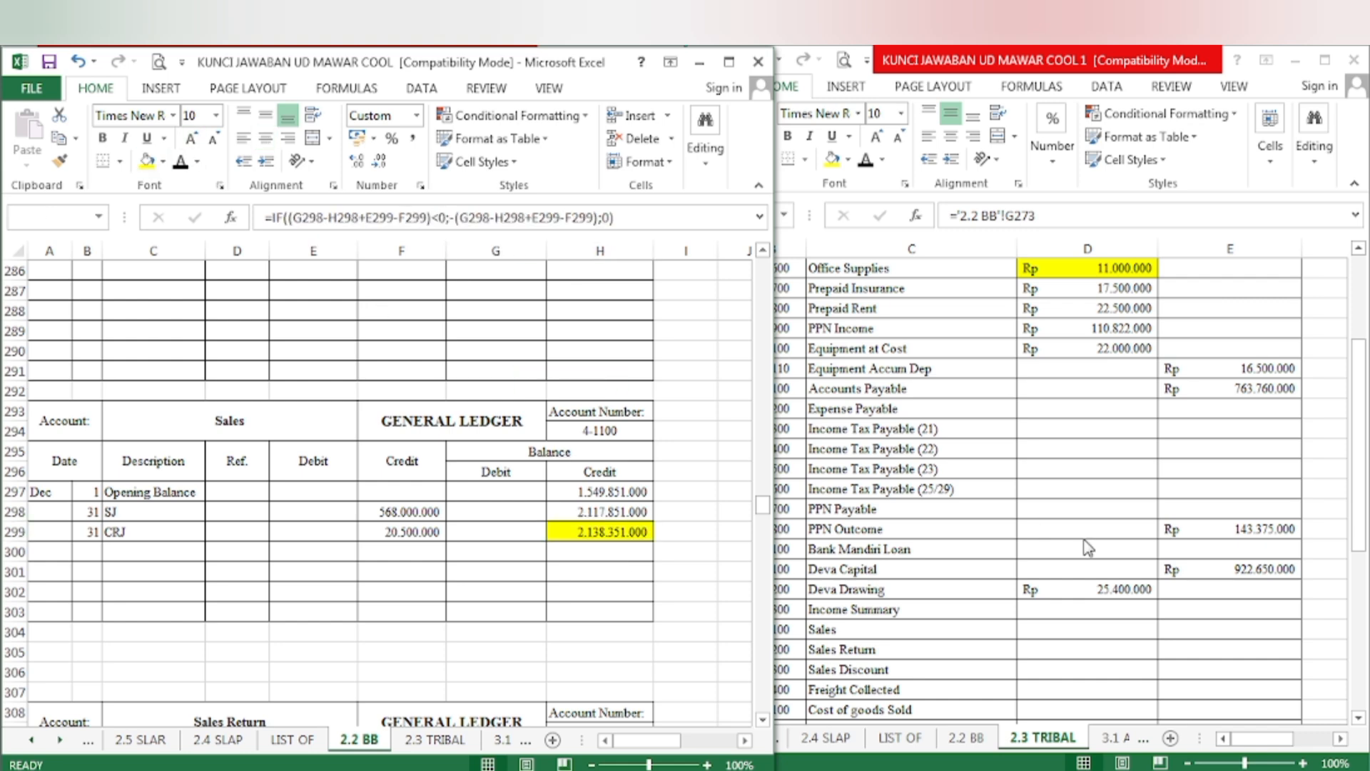
scroll(1084, 545, down, 3)
click(1213, 448)
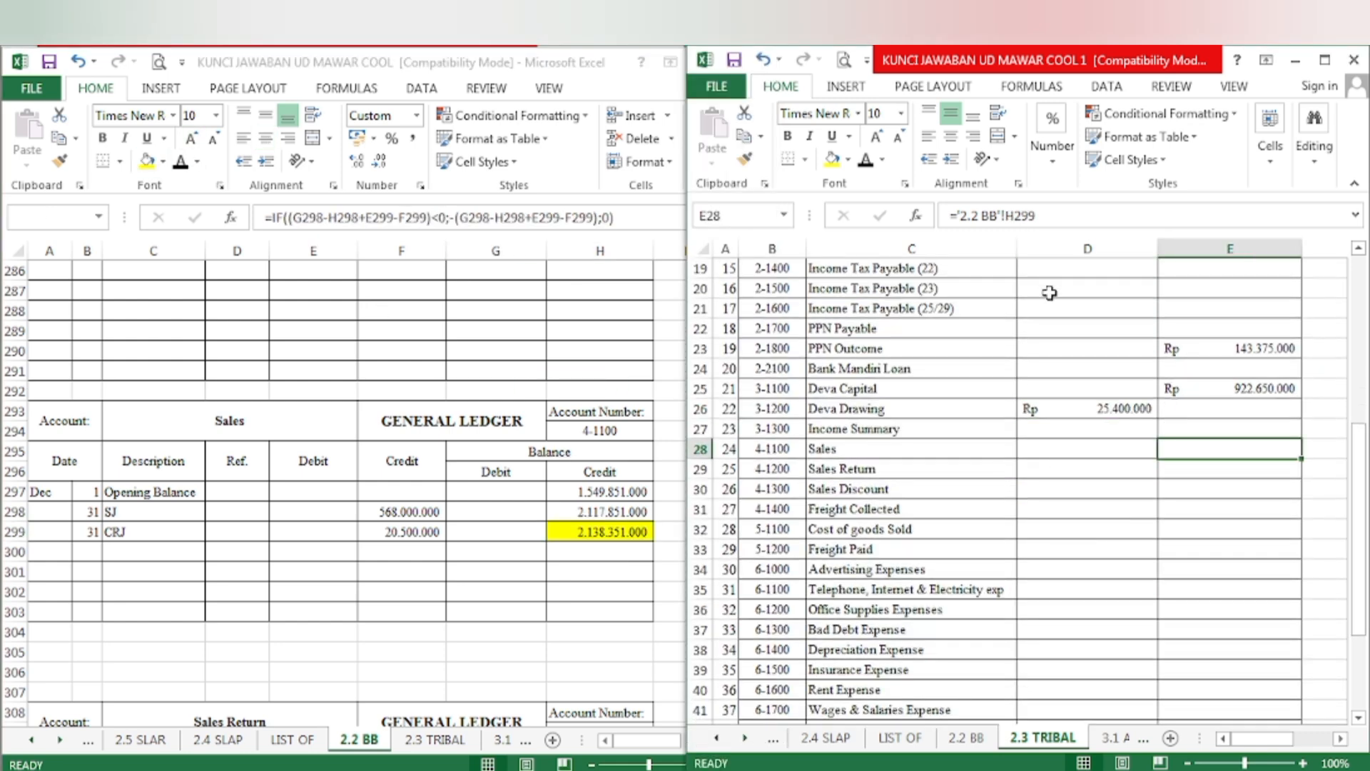
click(865, 161)
- Highlight the final Sales Return balance in ledger cell G313 in yellow and apply black font colour to its debit in trial balance cell D29
click(450, 566)
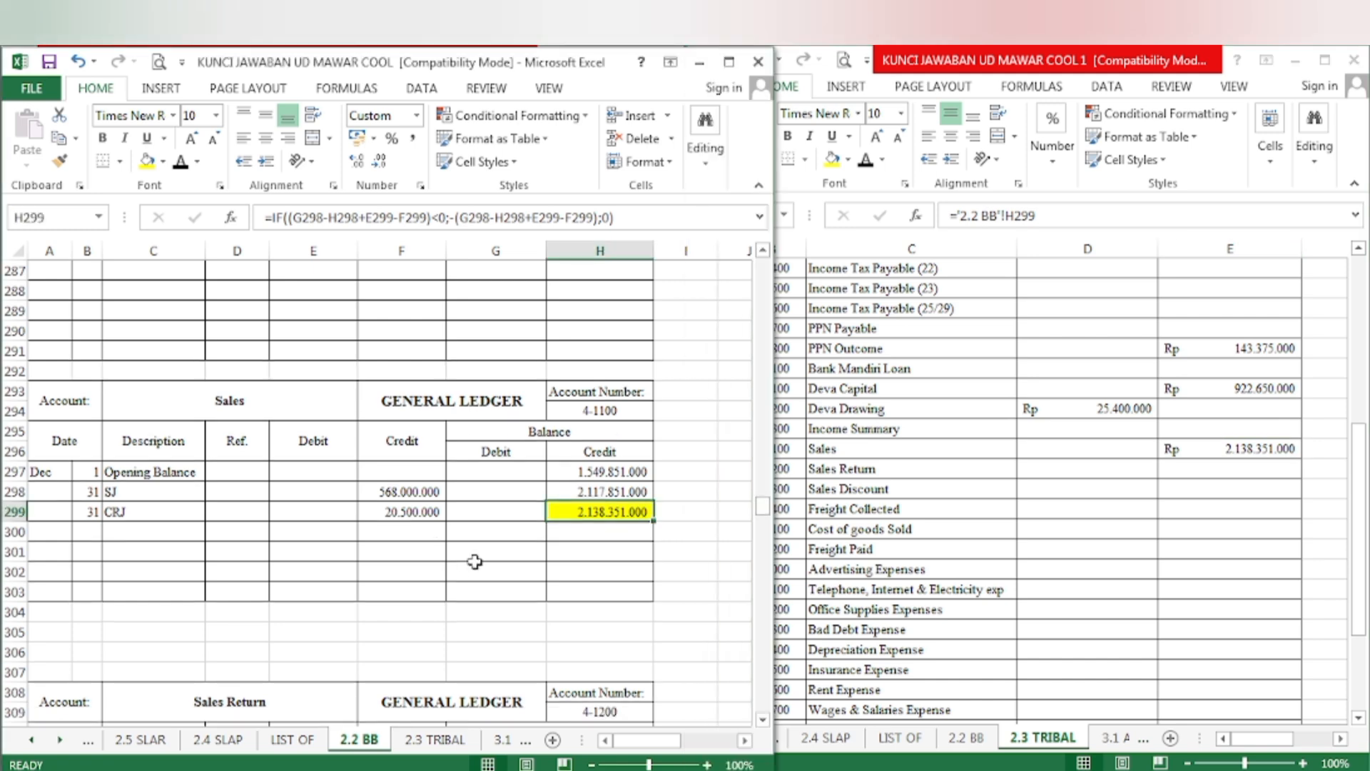
scroll(474, 559, down, 6)
click(520, 456)
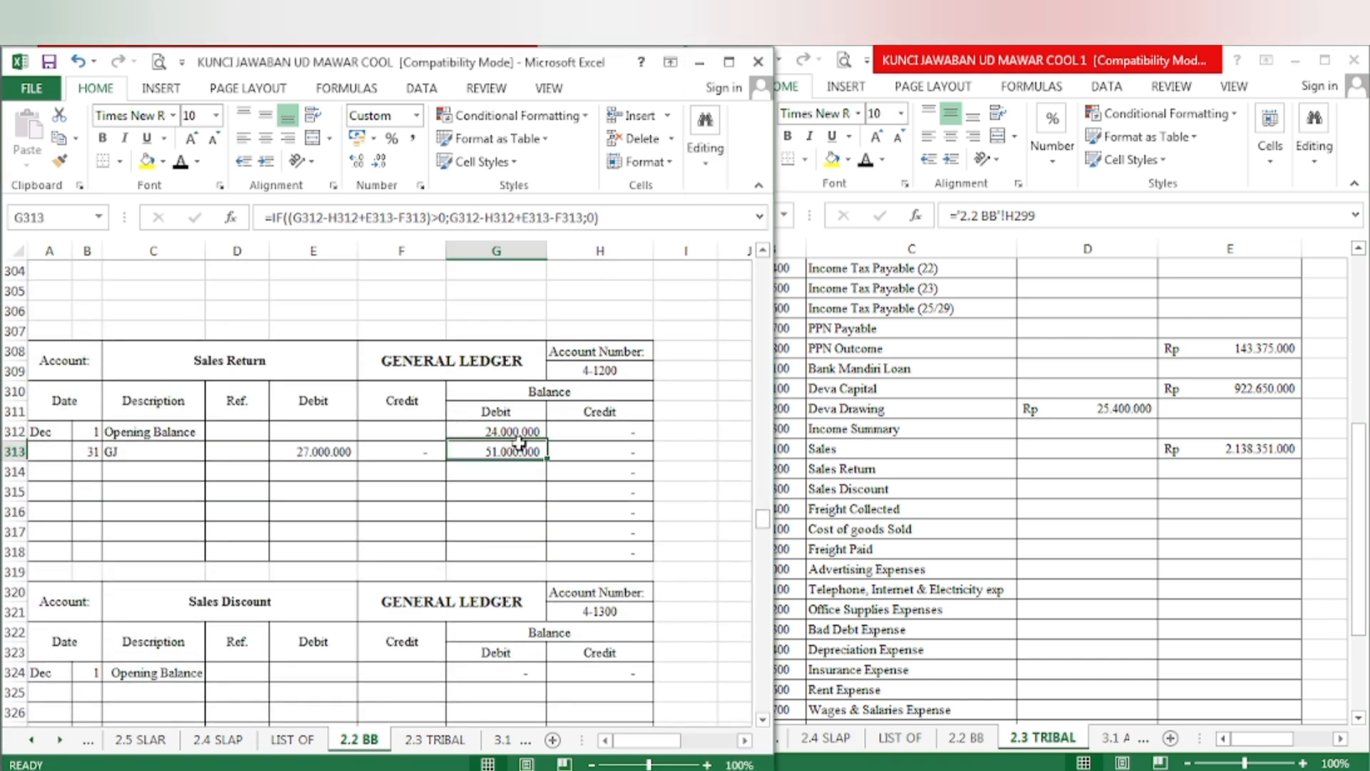
click(150, 159)
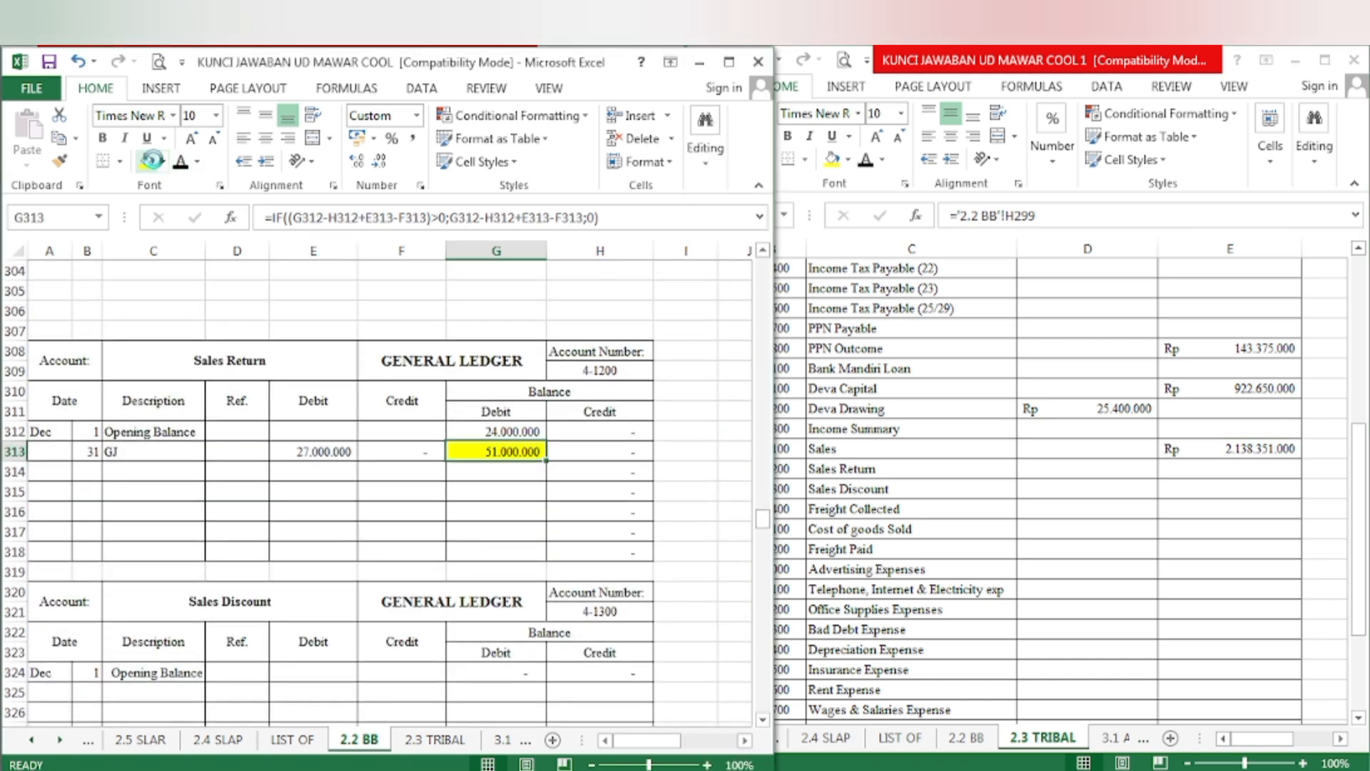
click(879, 459)
drag(1040, 485, 1051, 469)
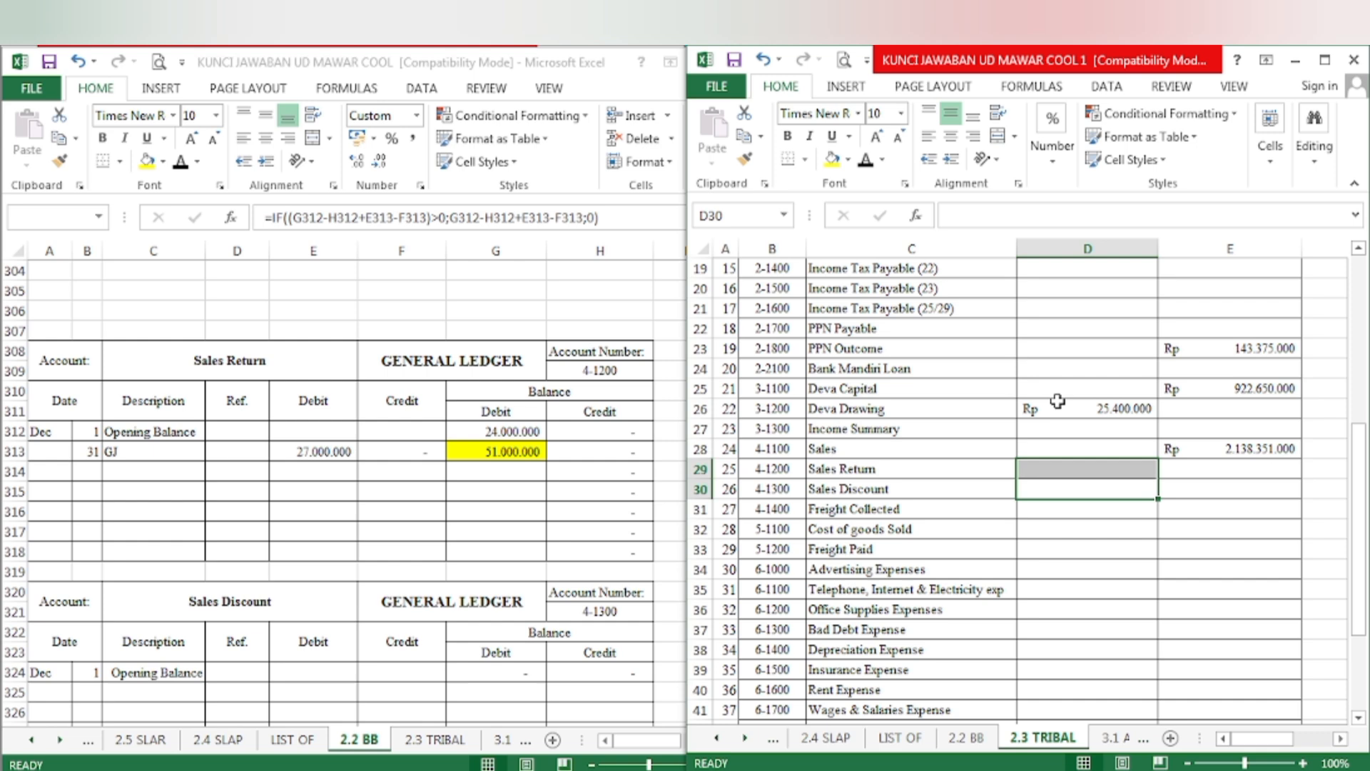
click(1065, 472)
click(866, 160)
- Highlight the final Freight Collected balance in ledger cell H337 in yellow and apply black font colour to its credit in trial balance cell E31
click(459, 572)
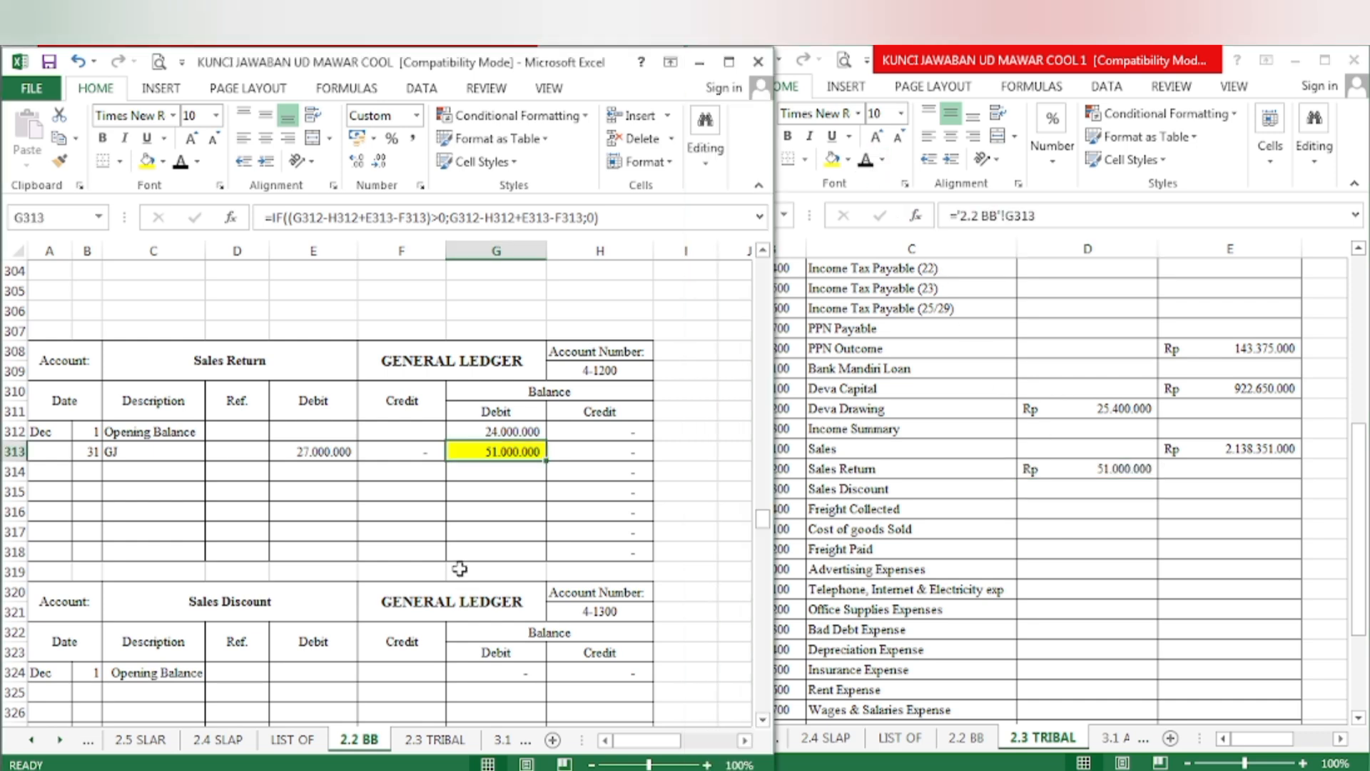
scroll(460, 568, down, 8)
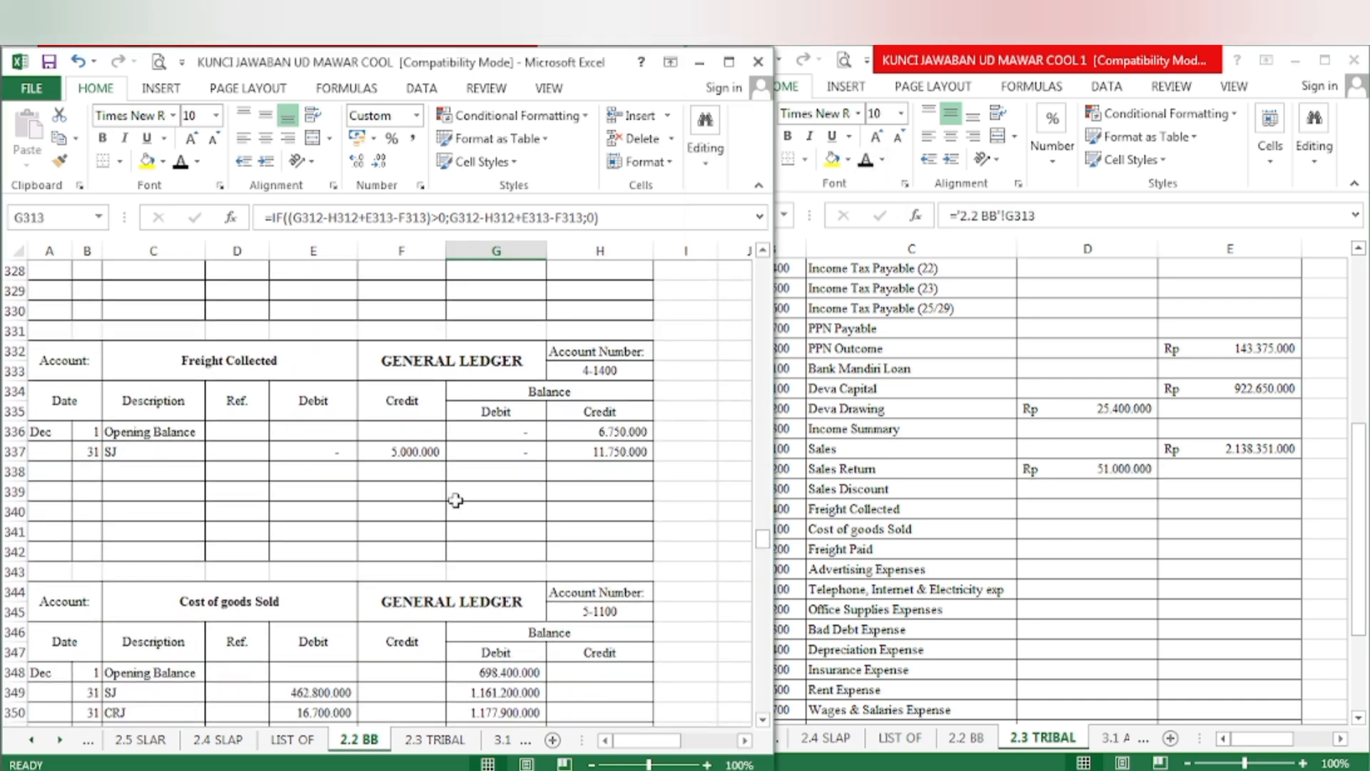
click(580, 449)
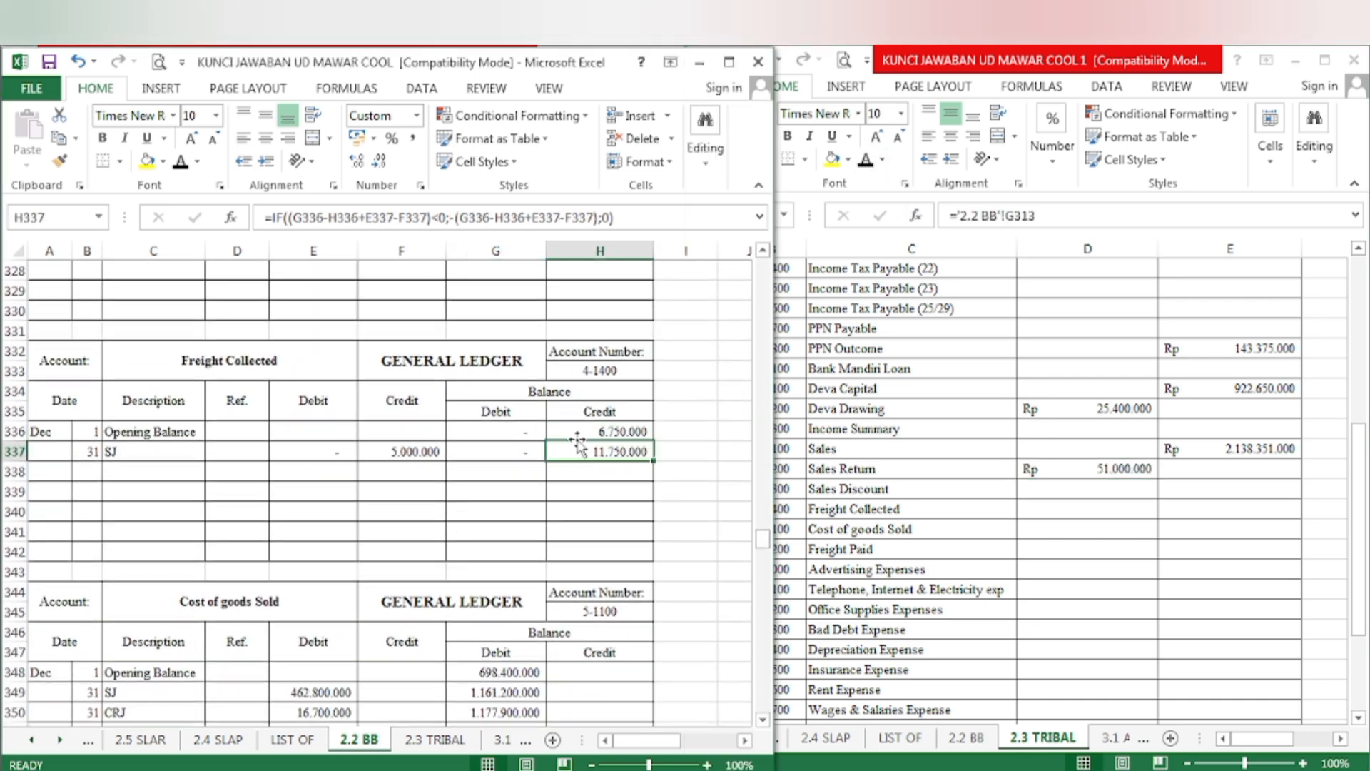
click(147, 161)
click(1056, 540)
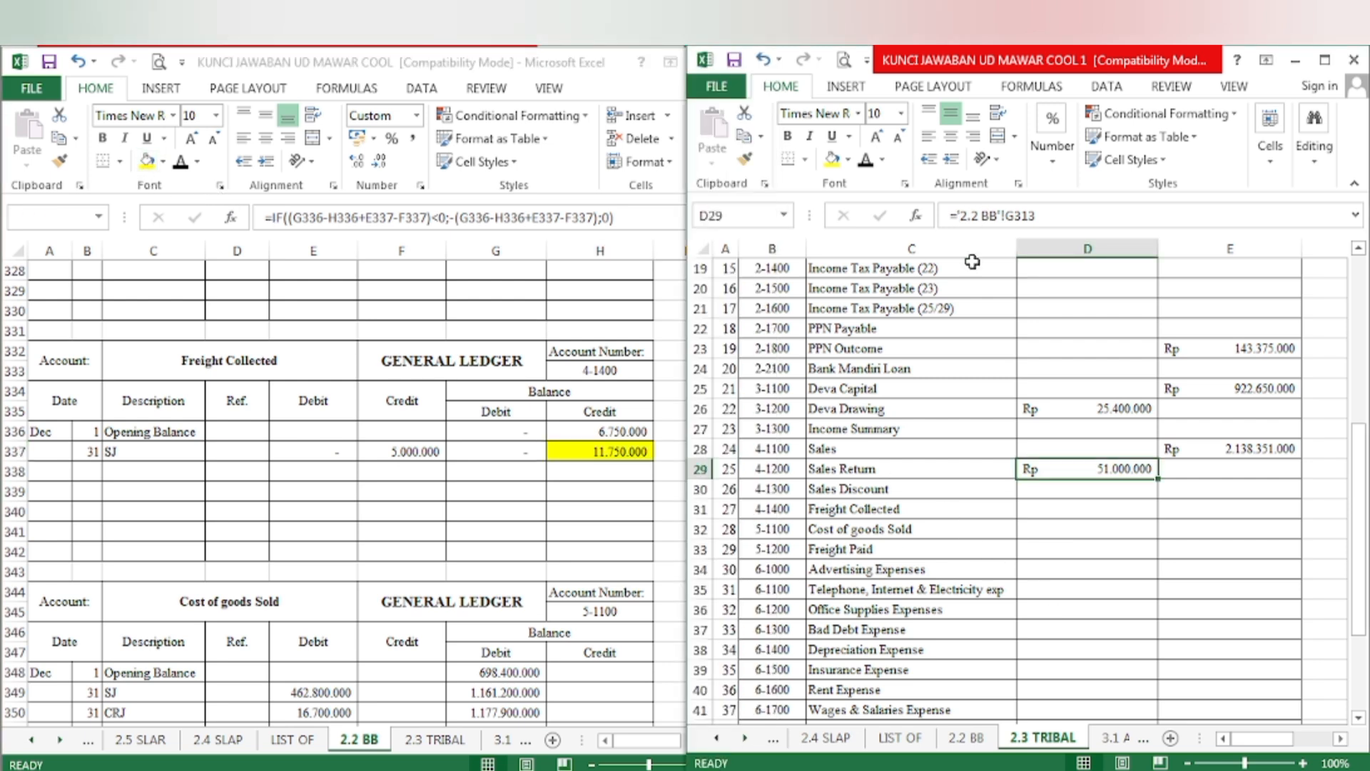
click(1176, 515)
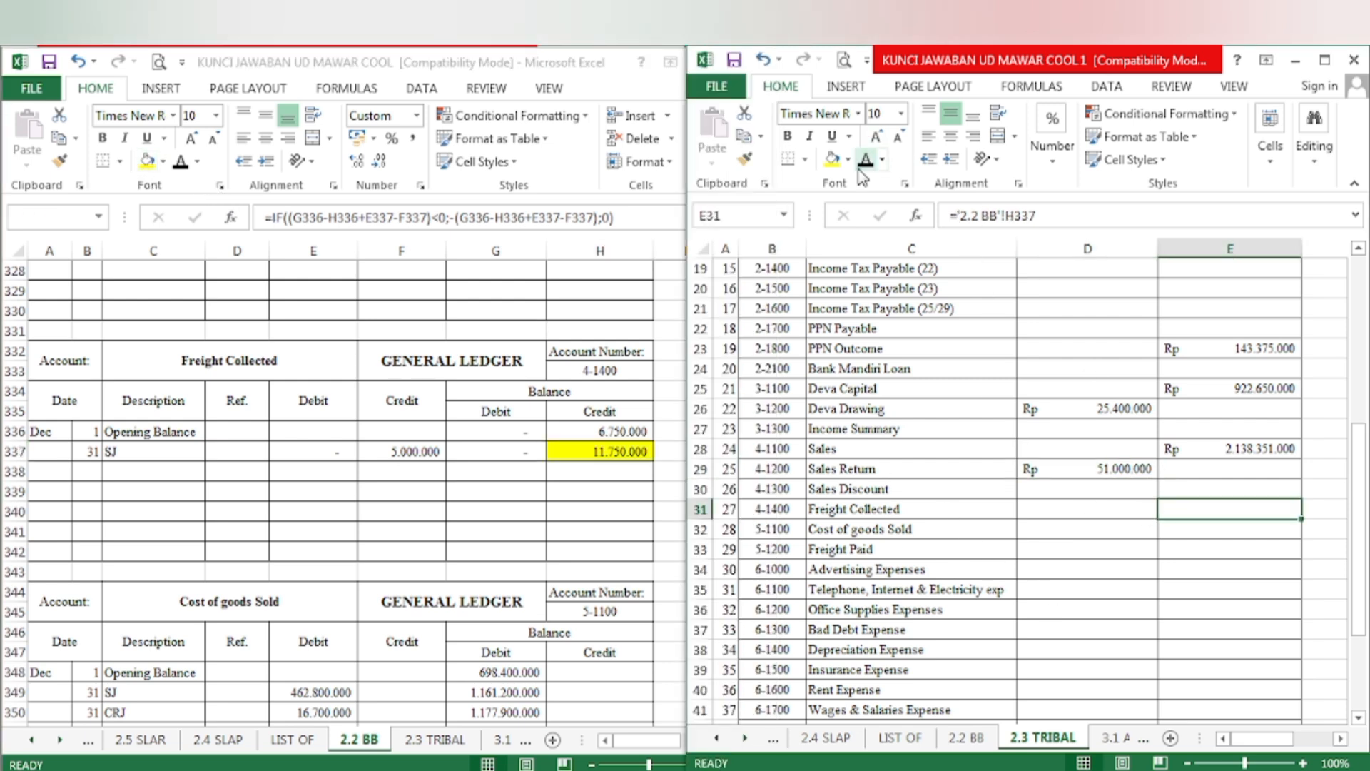
click(862, 165)
- Highlight the final Cost of goods Sold balance in ledger cell G351 in yellow and apply black font colour to trial balance cell D32
click(566, 526)
scroll(542, 517, down, 4)
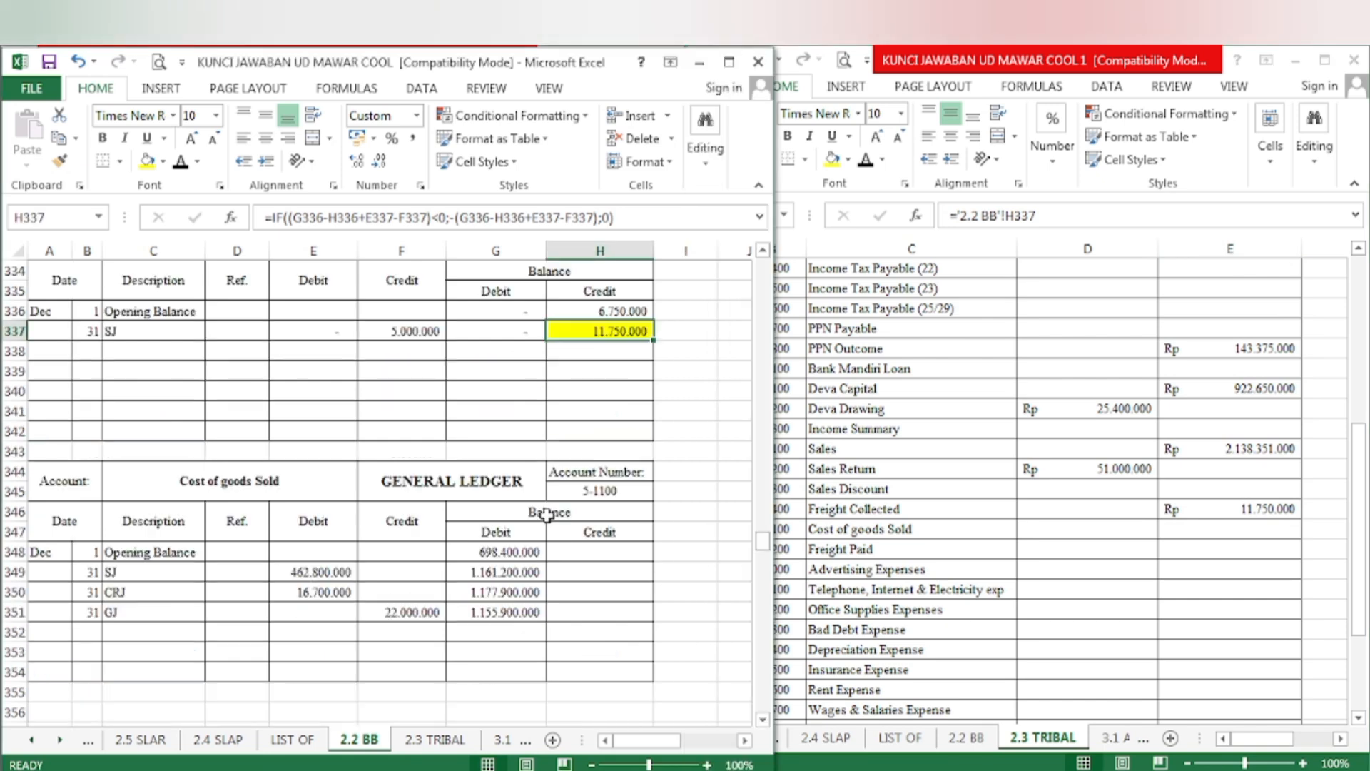
click(531, 508)
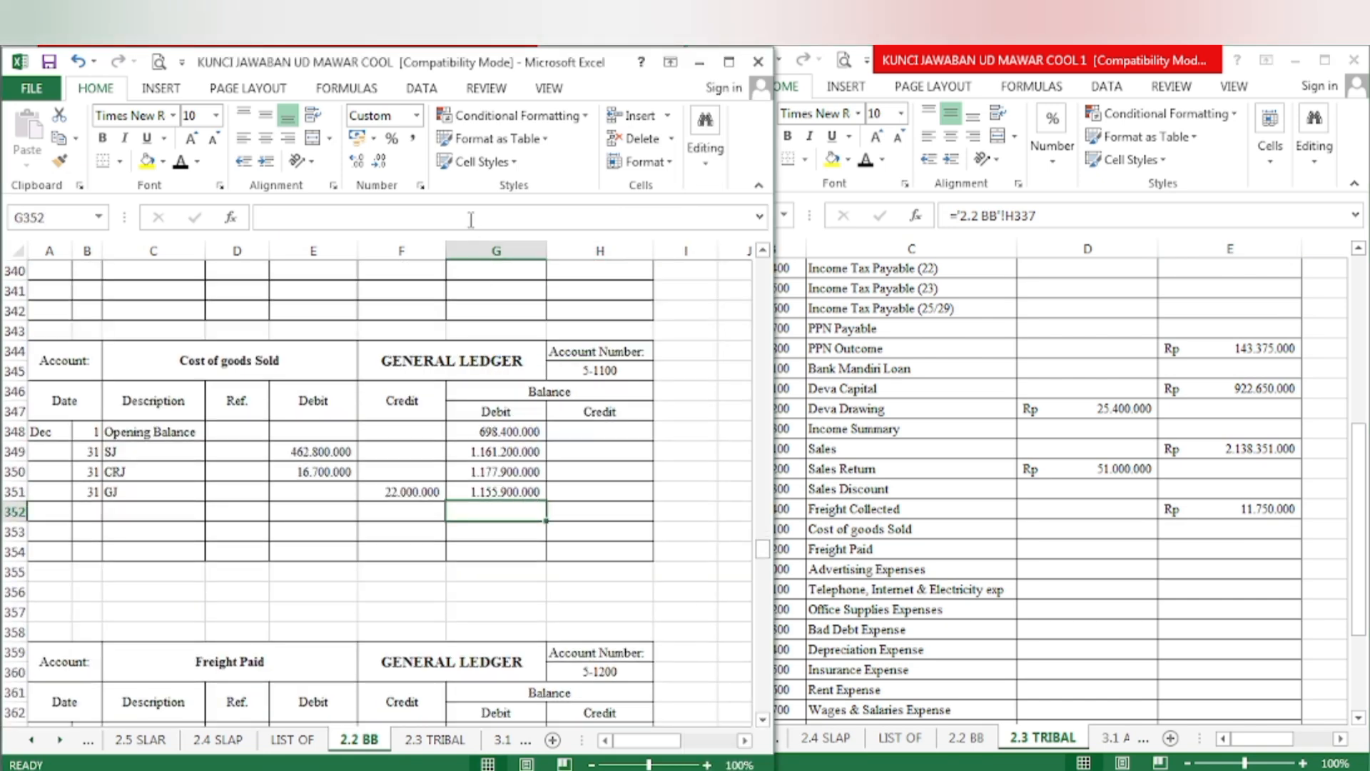
click(547, 491)
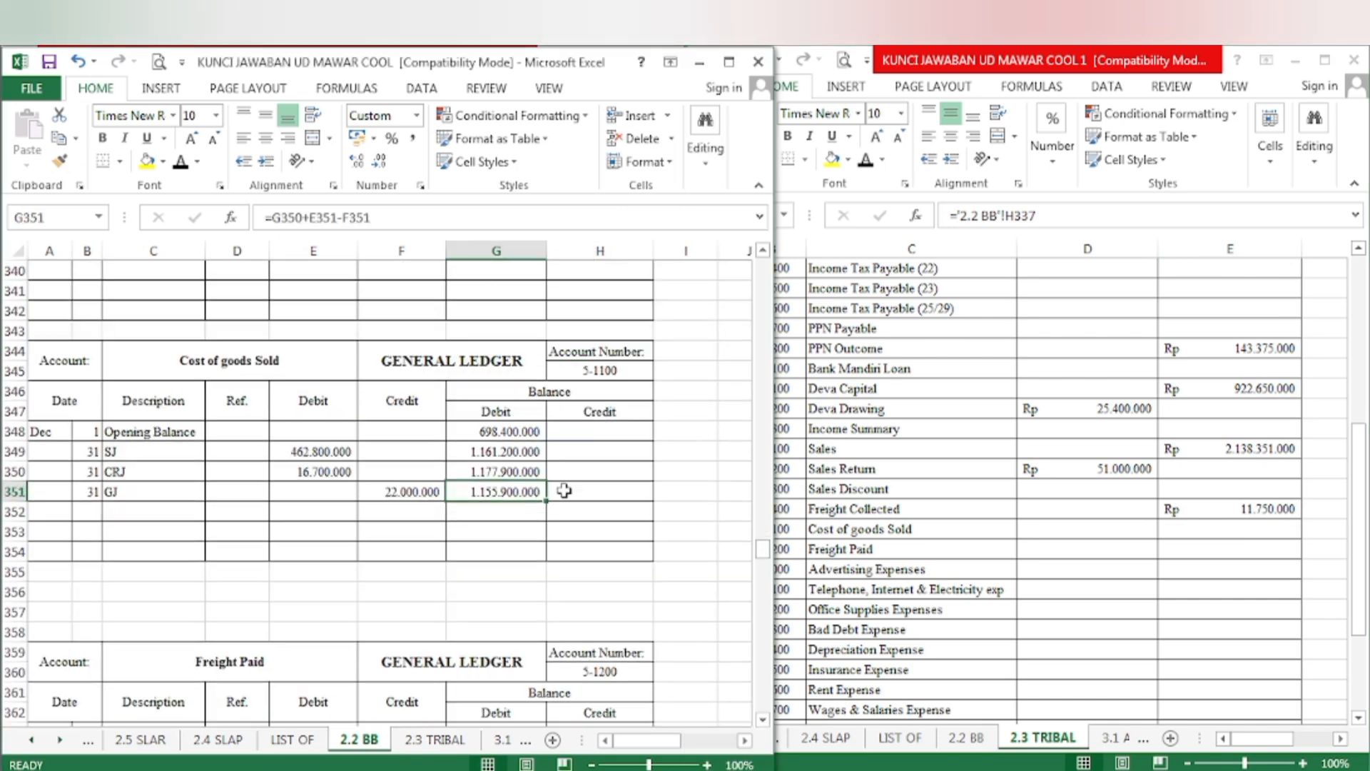
click(147, 161)
click(1052, 519)
click(1055, 529)
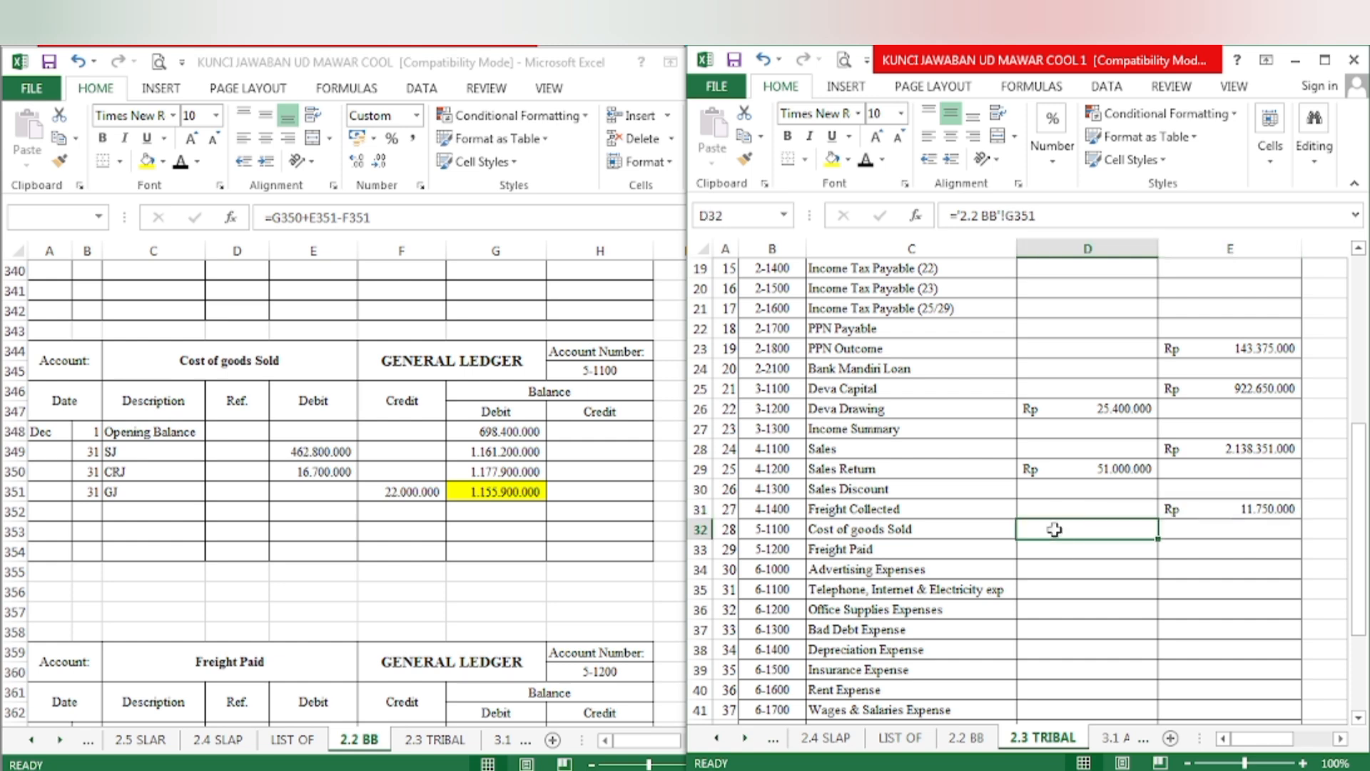
click(865, 160)
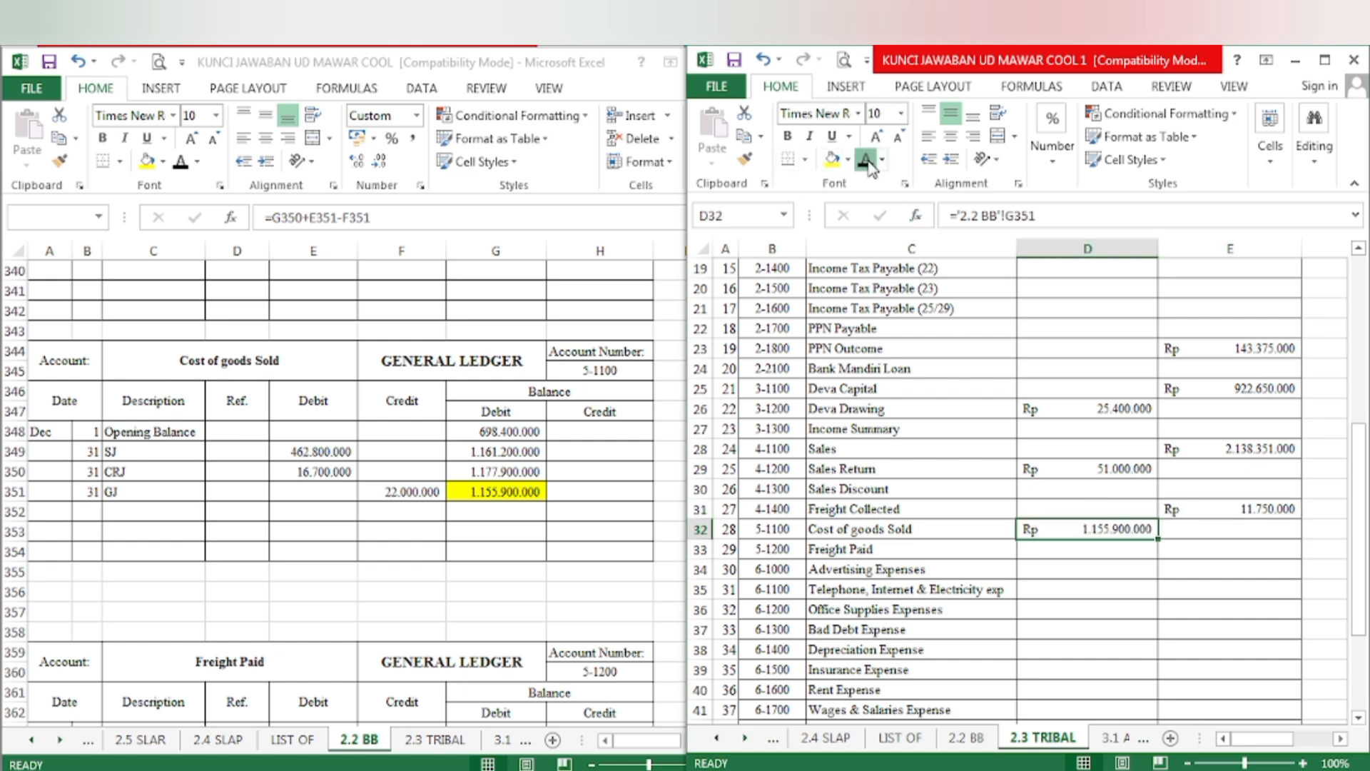
- Highlight the final Freight Paid balance in ledger cell G364 in yellow and apply black font colour to its debit in trial balance cell D33
click(485, 575)
scroll(484, 575, down, 4)
click(514, 513)
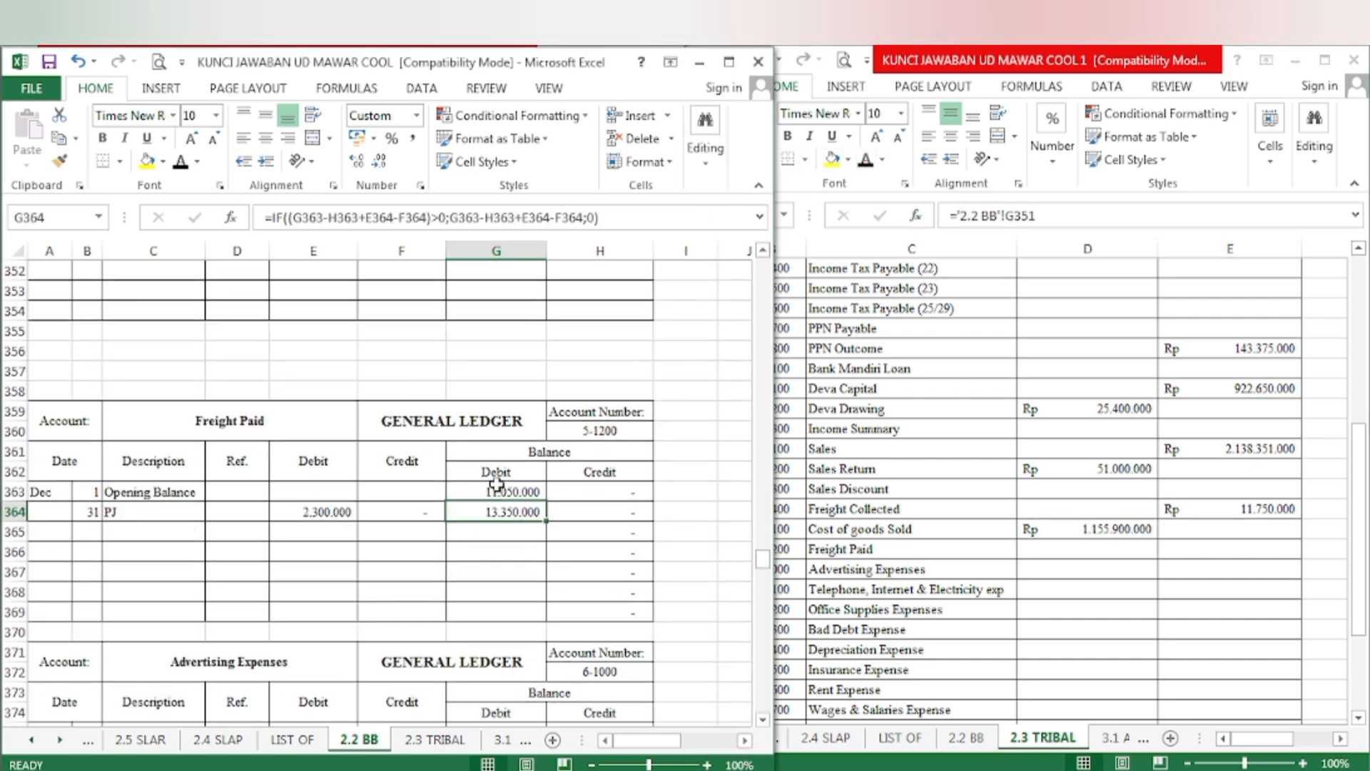
click(147, 161)
click(1110, 554)
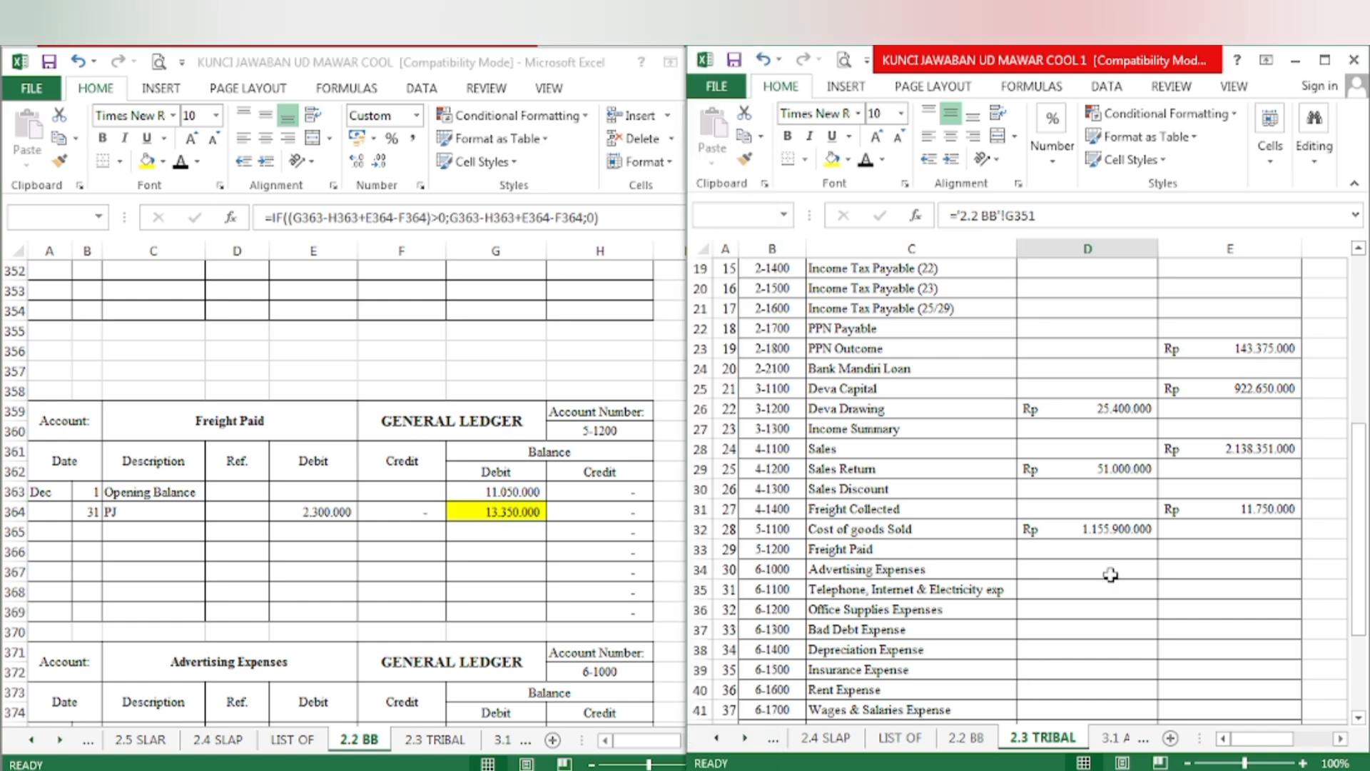
click(866, 162)
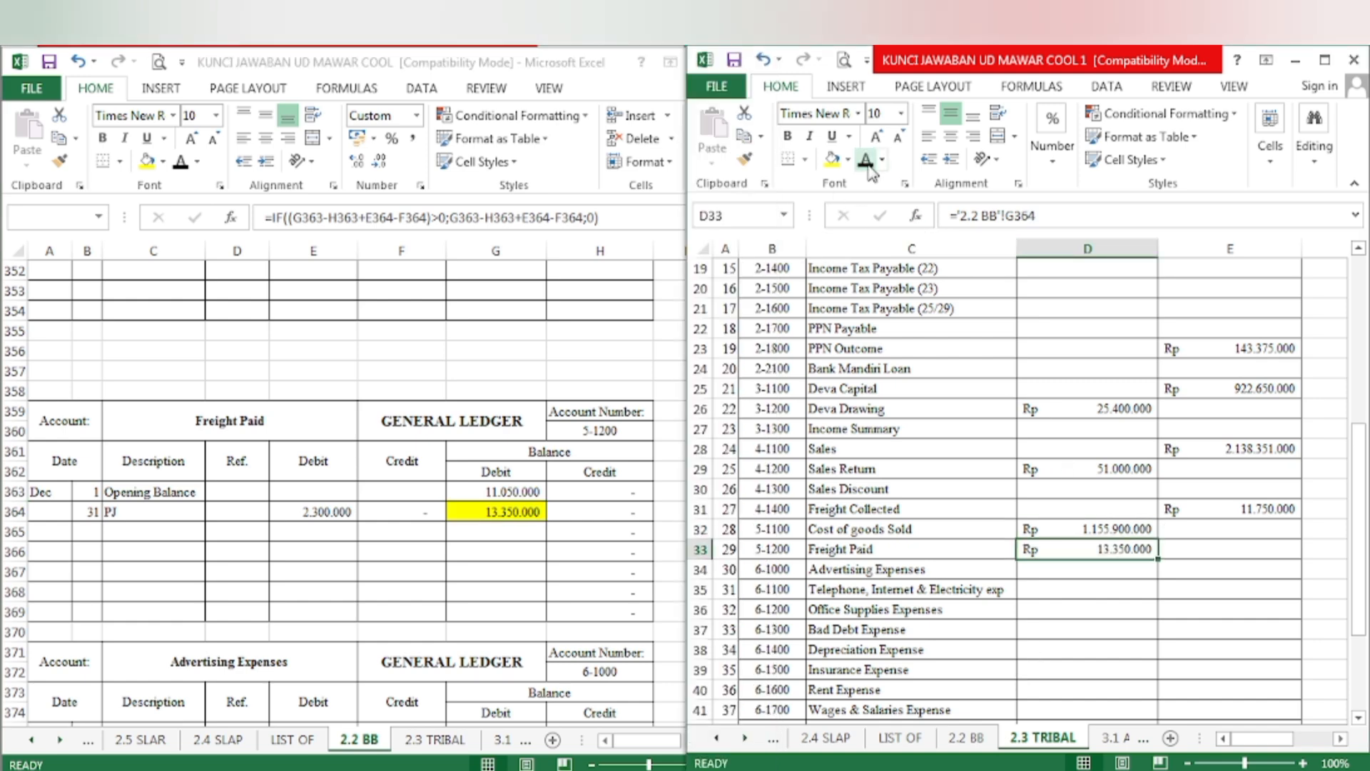
- Highlight the Advertising Expenses debit balance in ledger cell G375 in yellow and apply black font colour to trial balance cell D34
click(522, 640)
scroll(488, 614, down, 3)
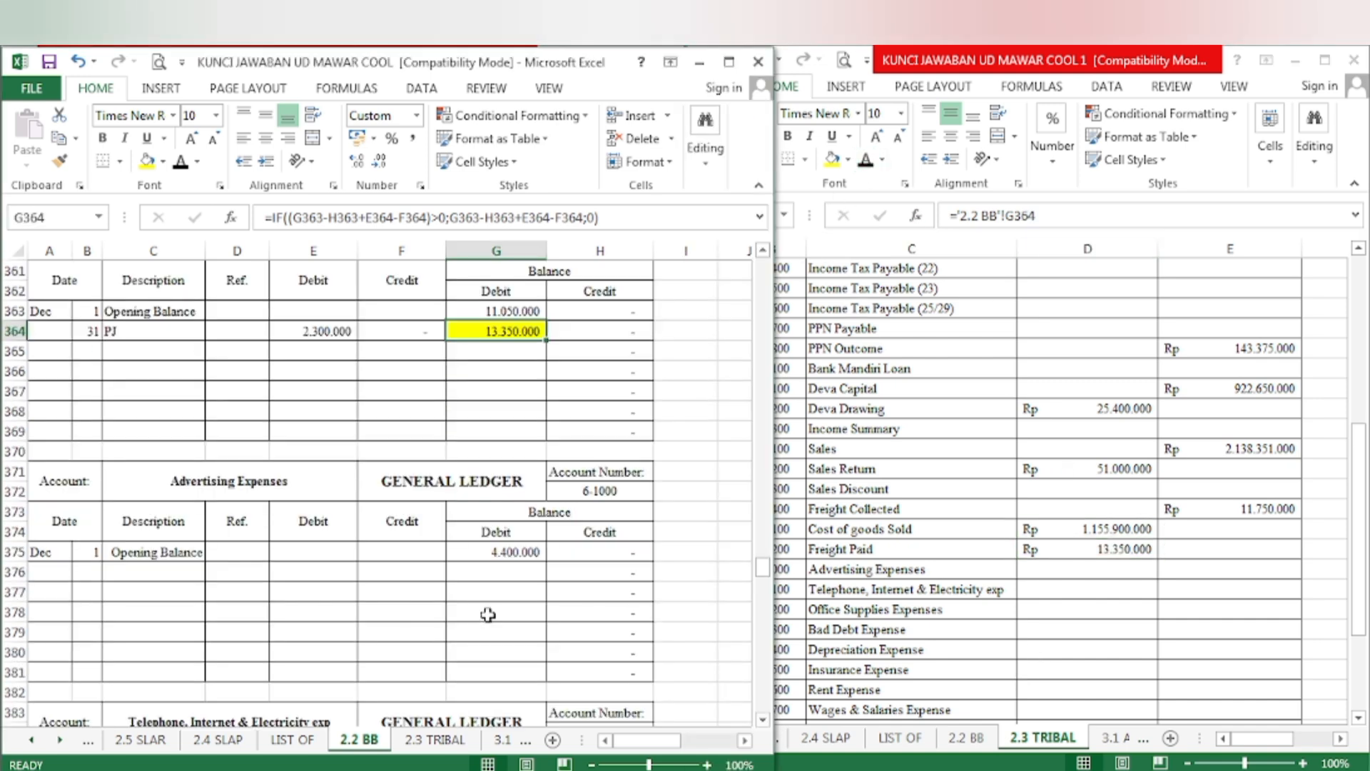
click(480, 557)
click(146, 162)
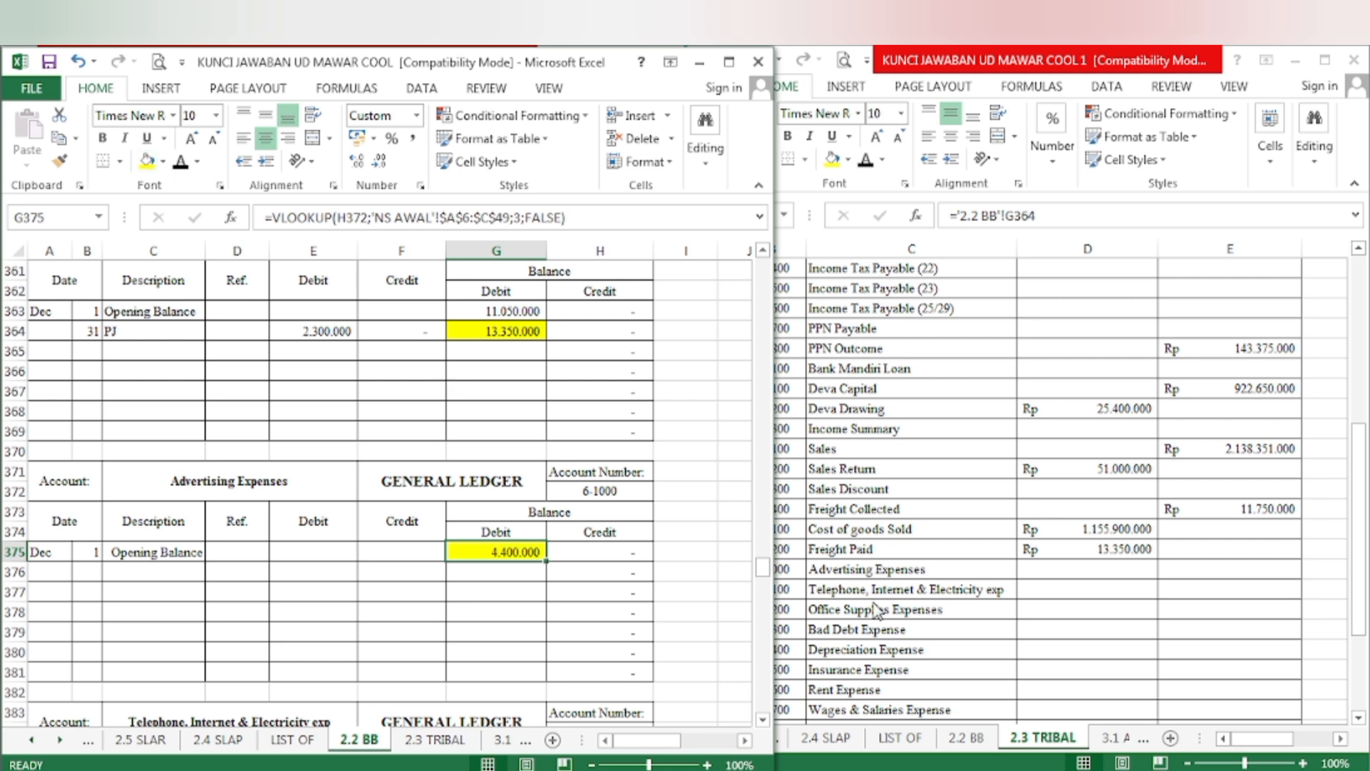
click(979, 612)
click(1117, 583)
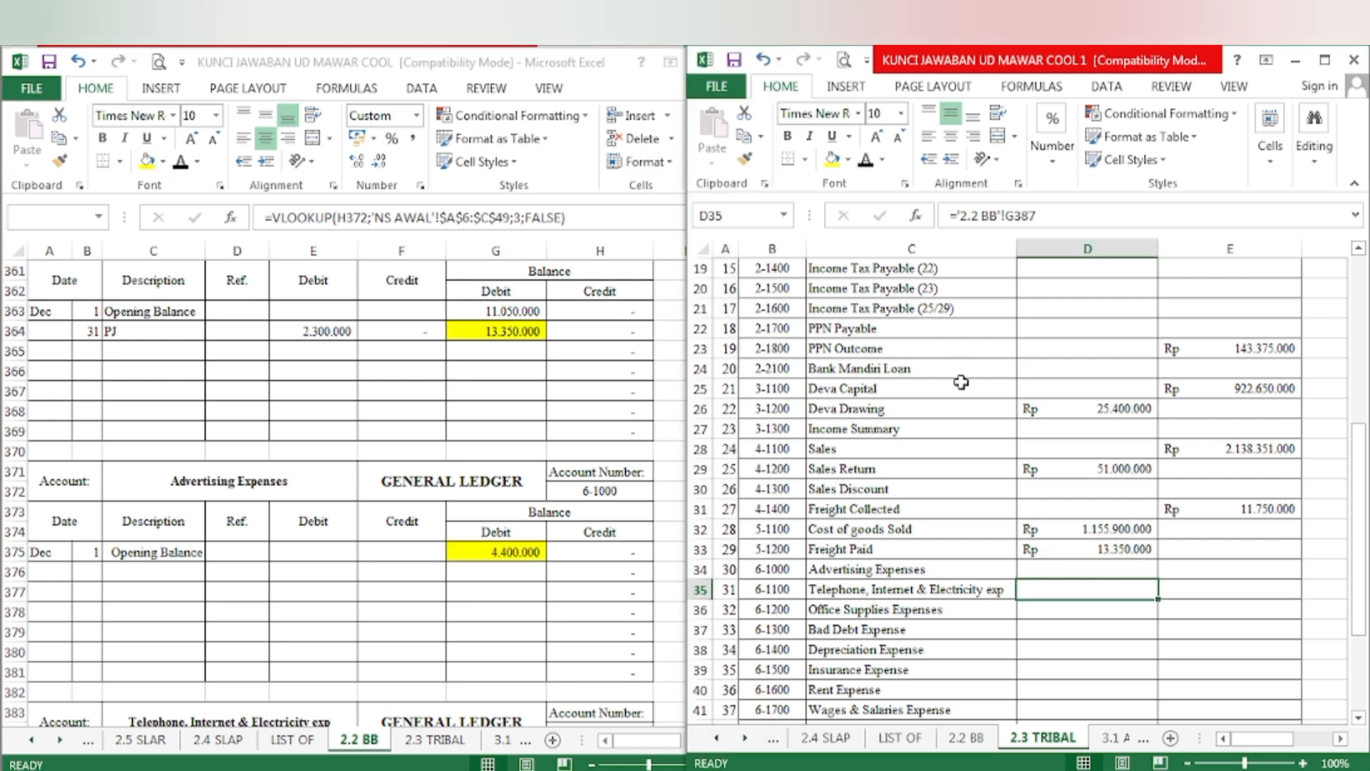
click(1063, 571)
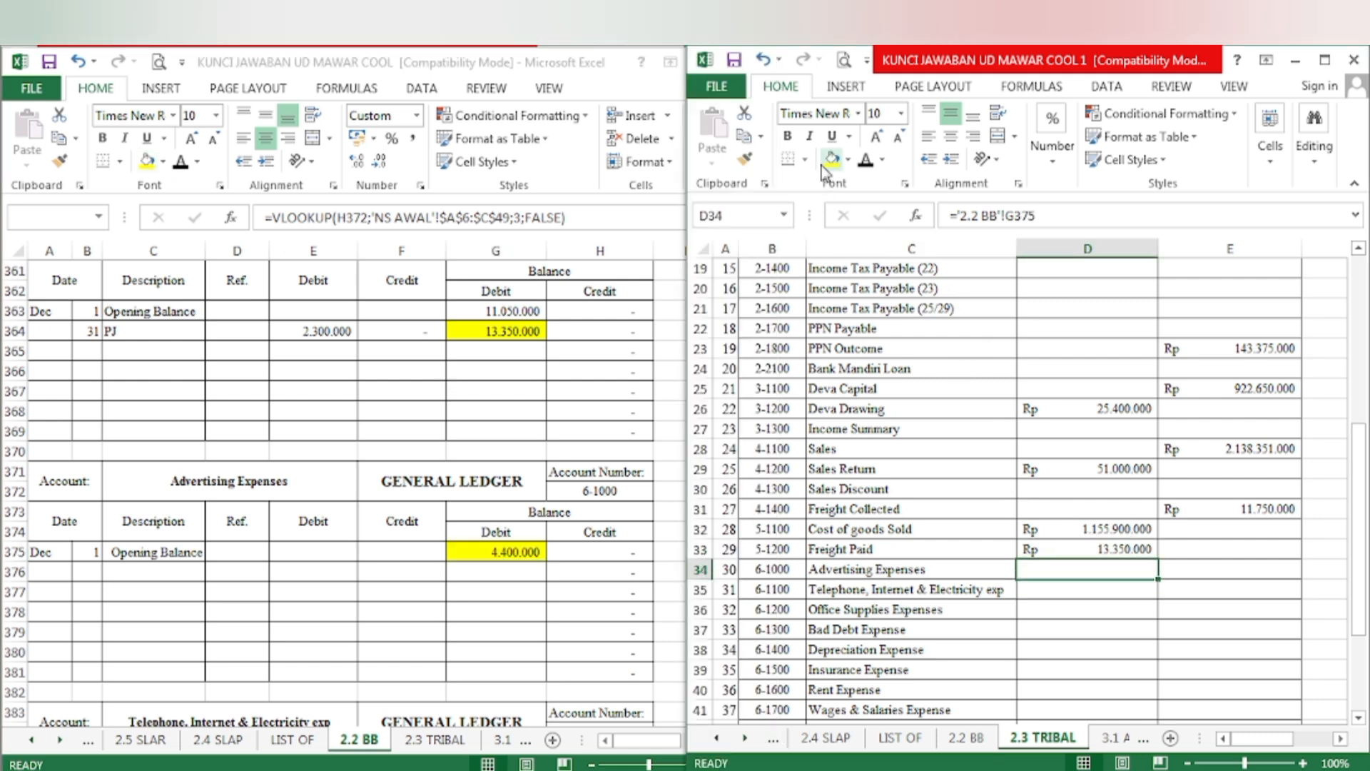
click(864, 161)
- Highlight the Telephone, Internet & Electricity debit balance in ledger cell G387 in yellow and apply black font colour to trial balance cell D35
click(425, 631)
scroll(425, 628, down, 5)
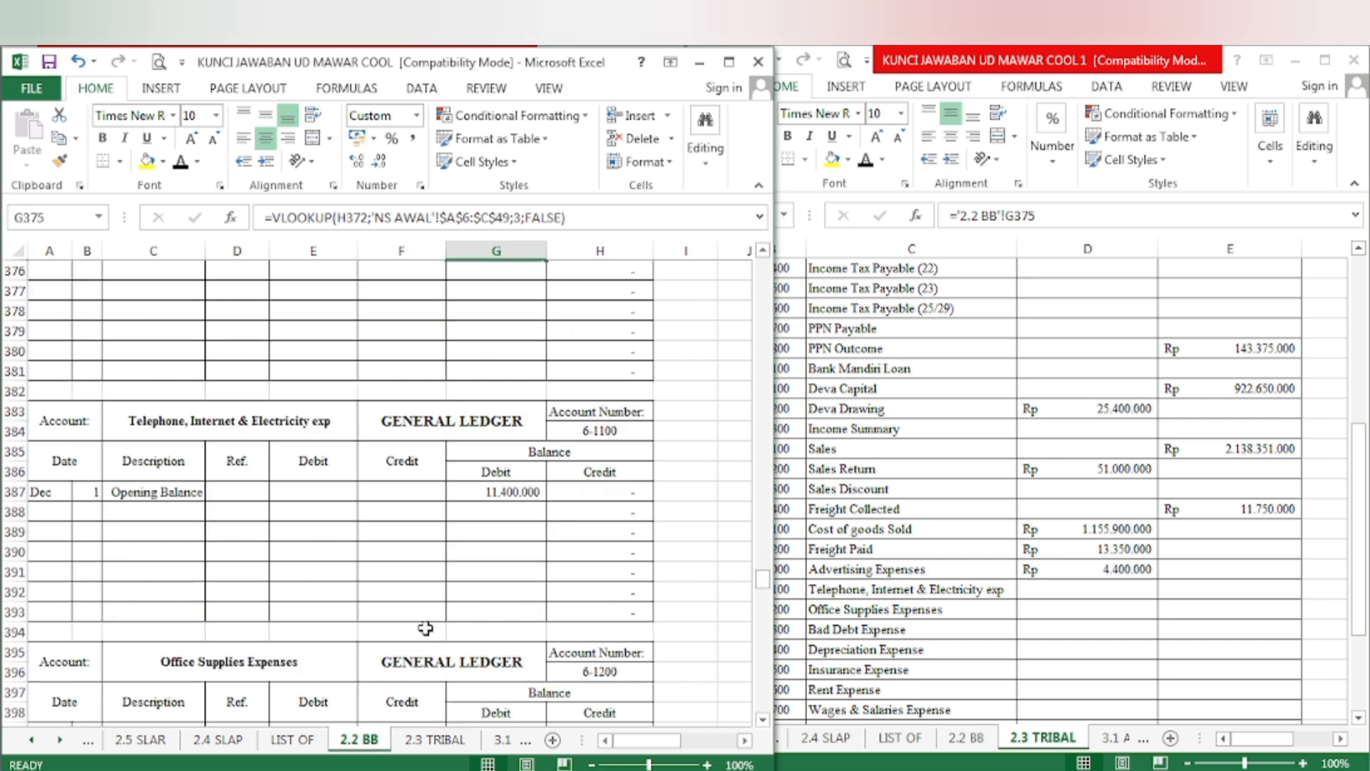
click(502, 492)
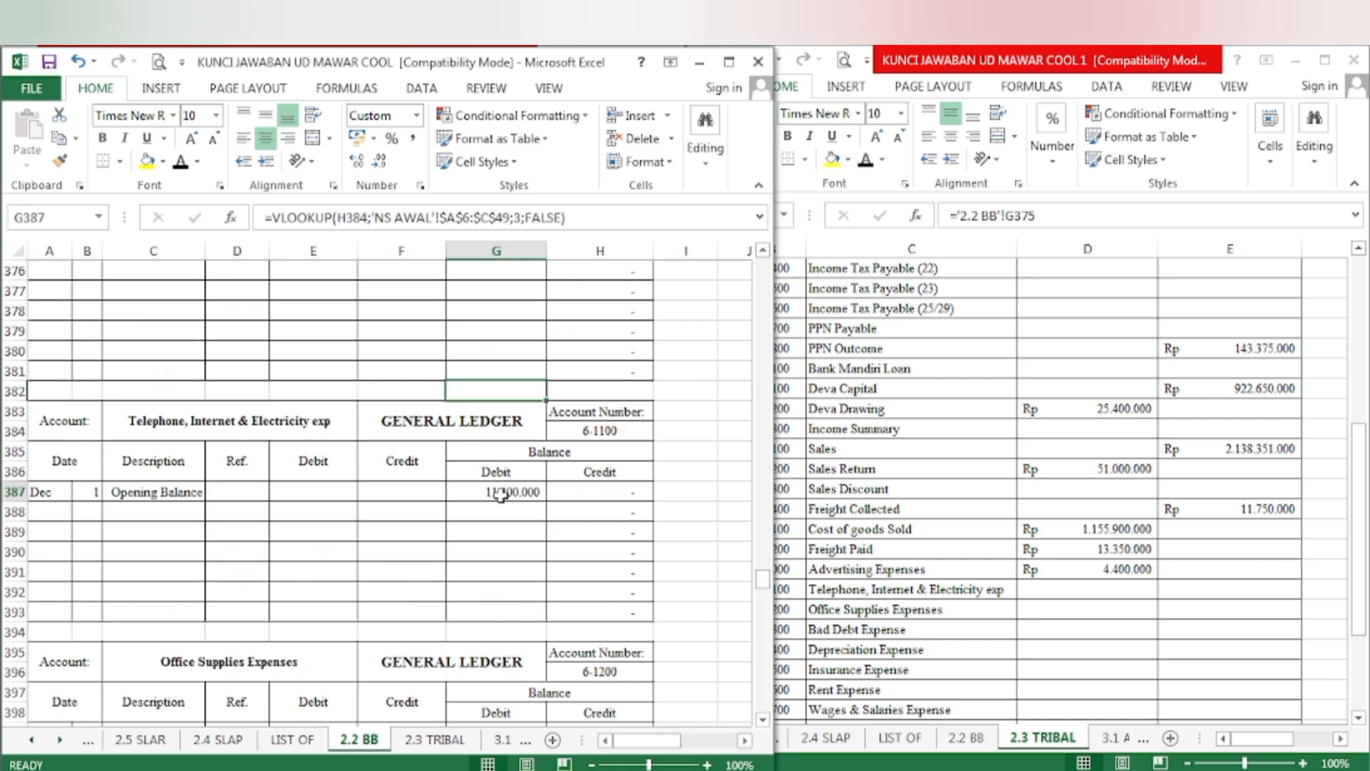
click(147, 160)
click(892, 628)
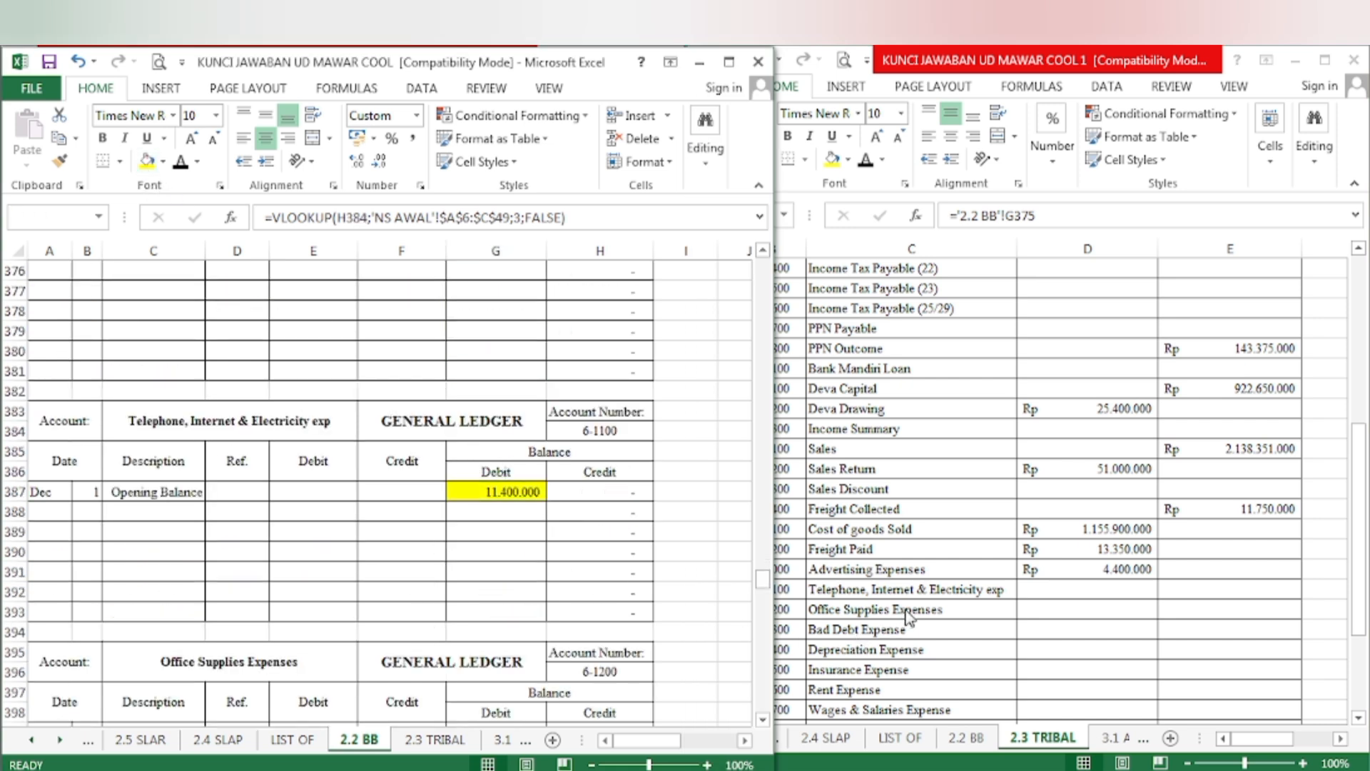
click(1045, 589)
click(865, 161)
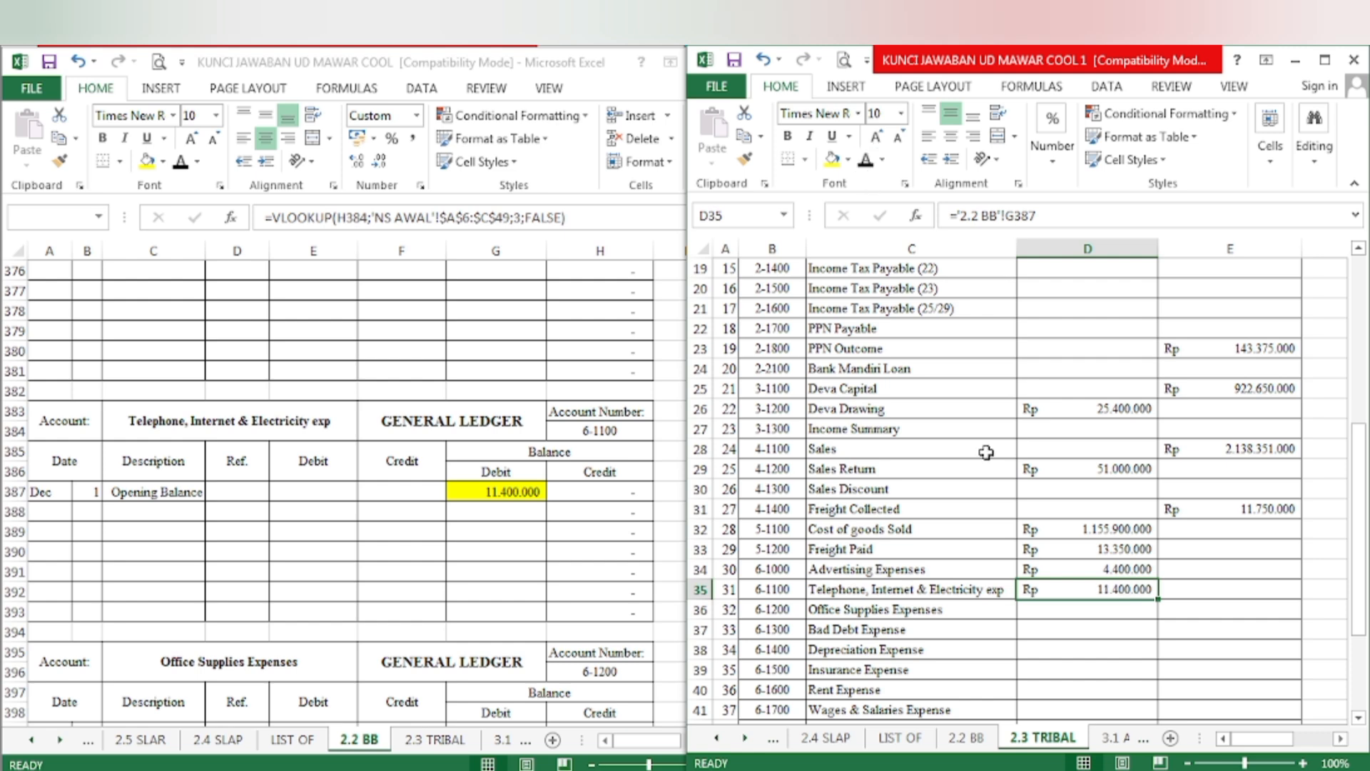
- Highlight the Office Supplies Expenses debit balance in ledger cell G399 in yellow and apply black font colour to trial balance cell D36
click(457, 685)
scroll(446, 681, down, 4)
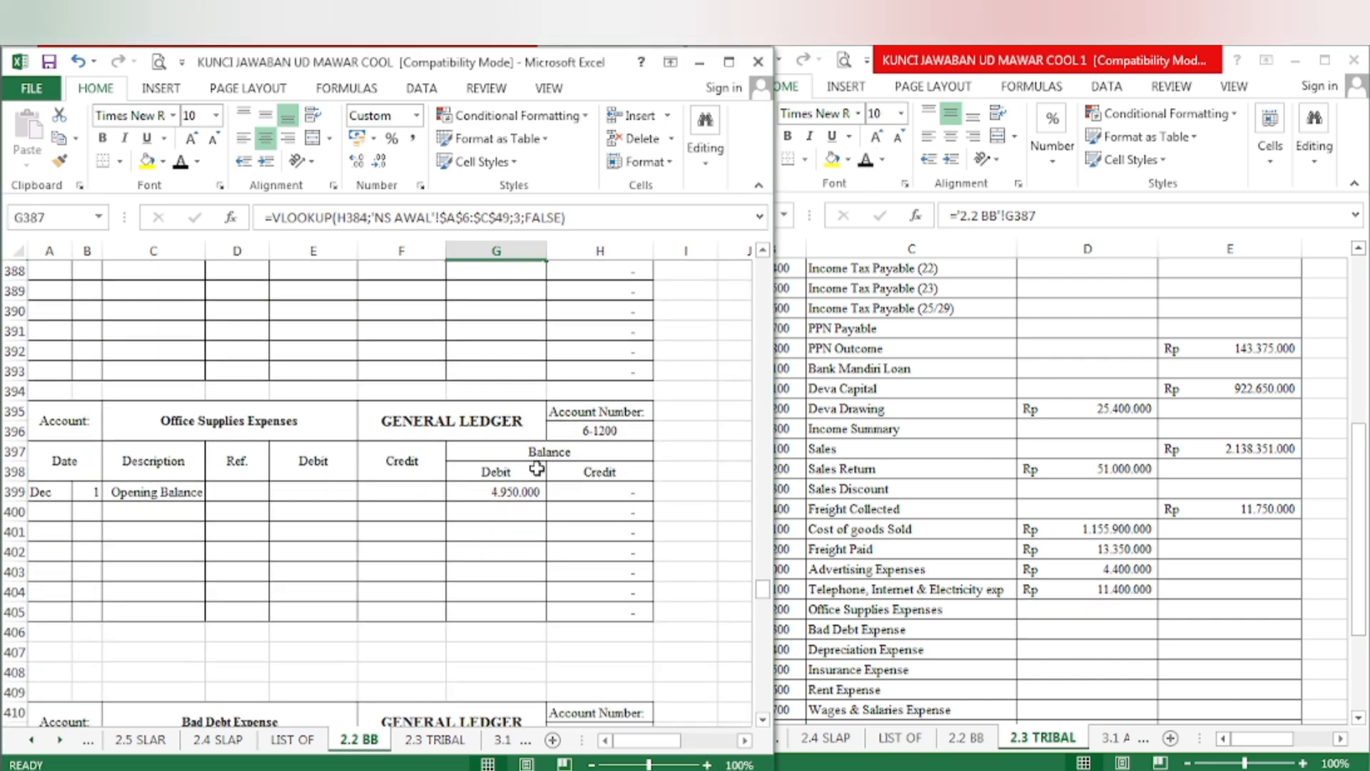
click(527, 492)
click(147, 161)
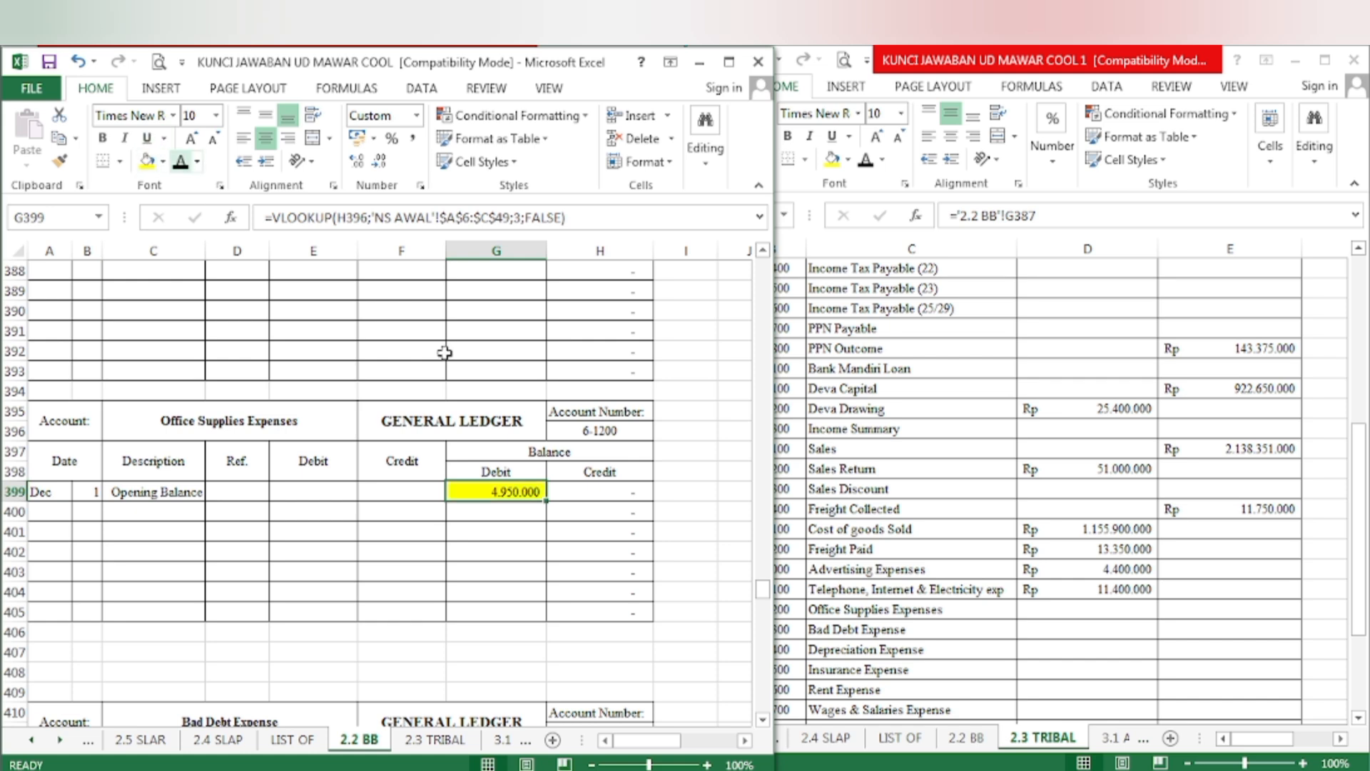
click(1076, 632)
scroll(1076, 632, down, 3)
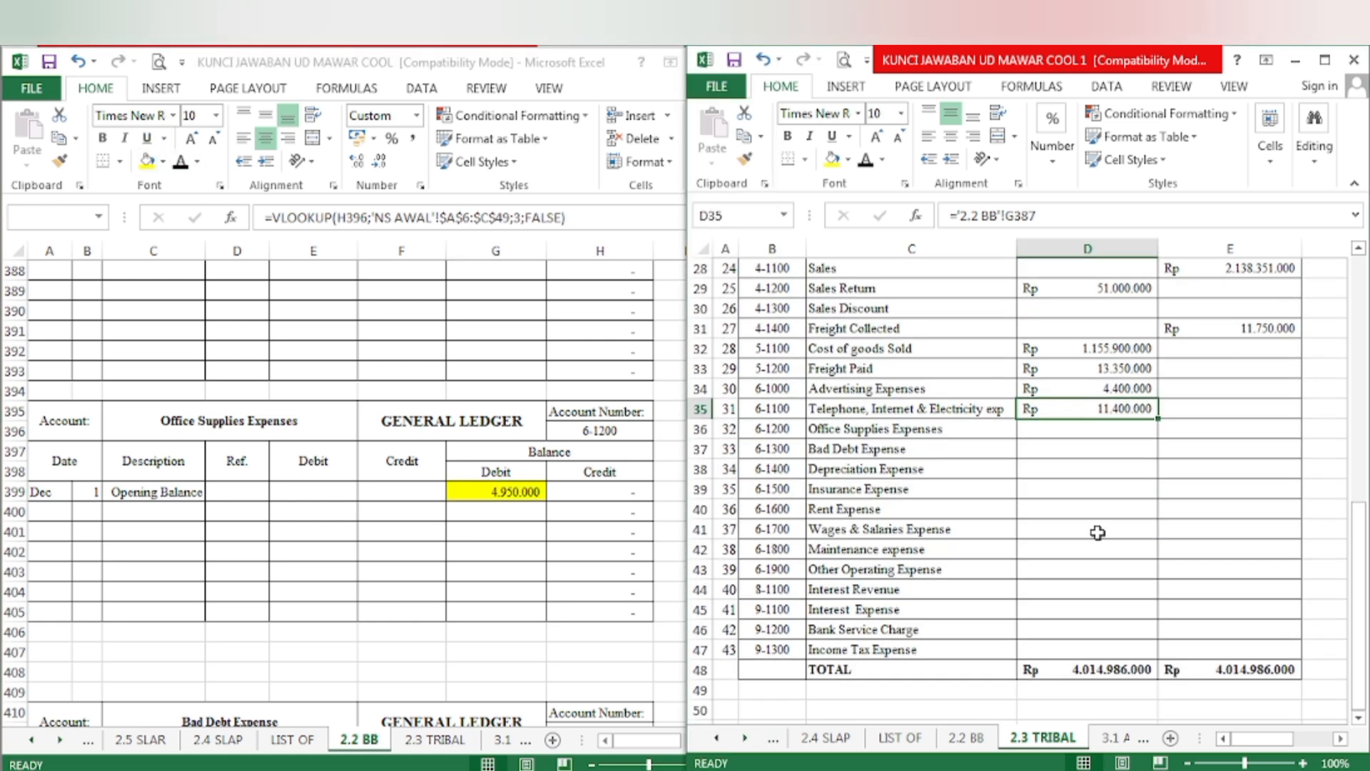
click(1127, 431)
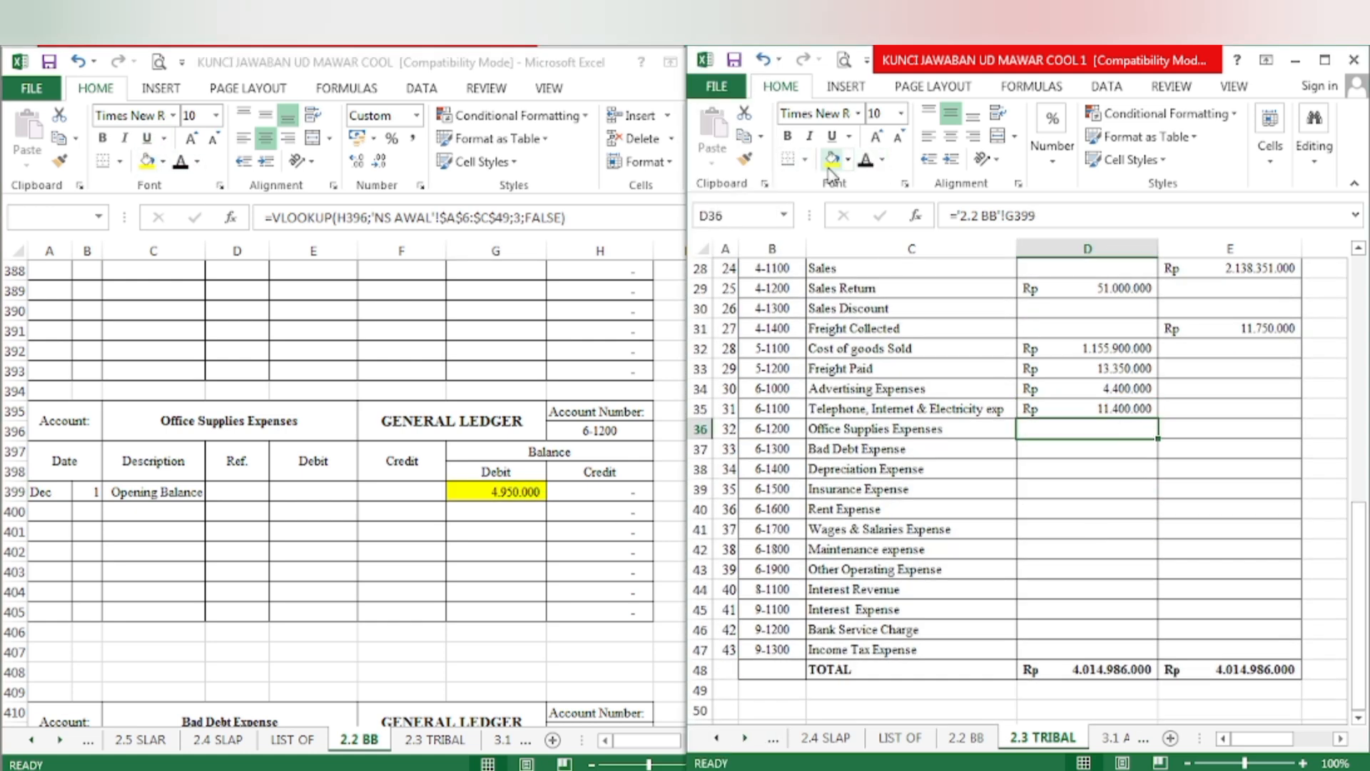
- Highlight the Depreciation Expense debit balance in ledger cell G426 in yellow and apply black font colour to trial balance cell D38
click(421, 504)
scroll(424, 509, down, 10)
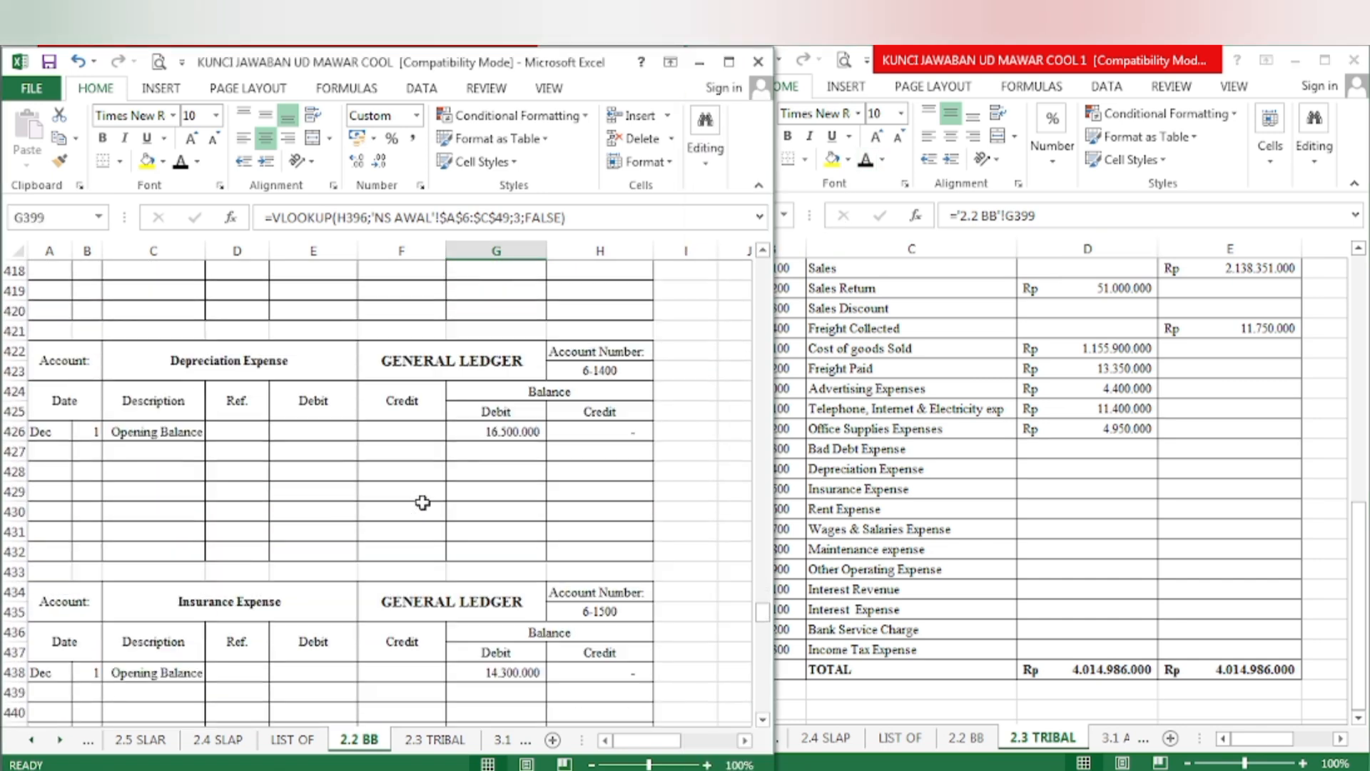
click(501, 428)
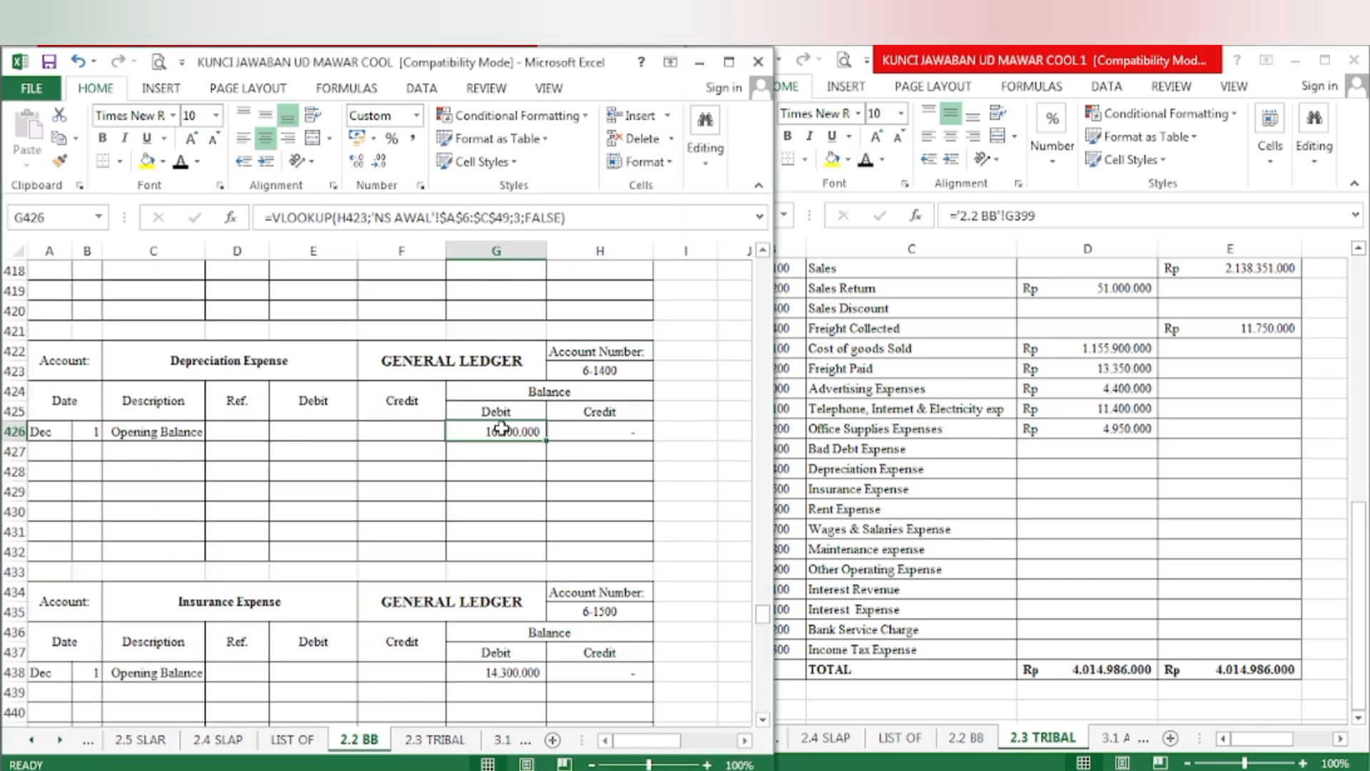
click(147, 160)
click(850, 490)
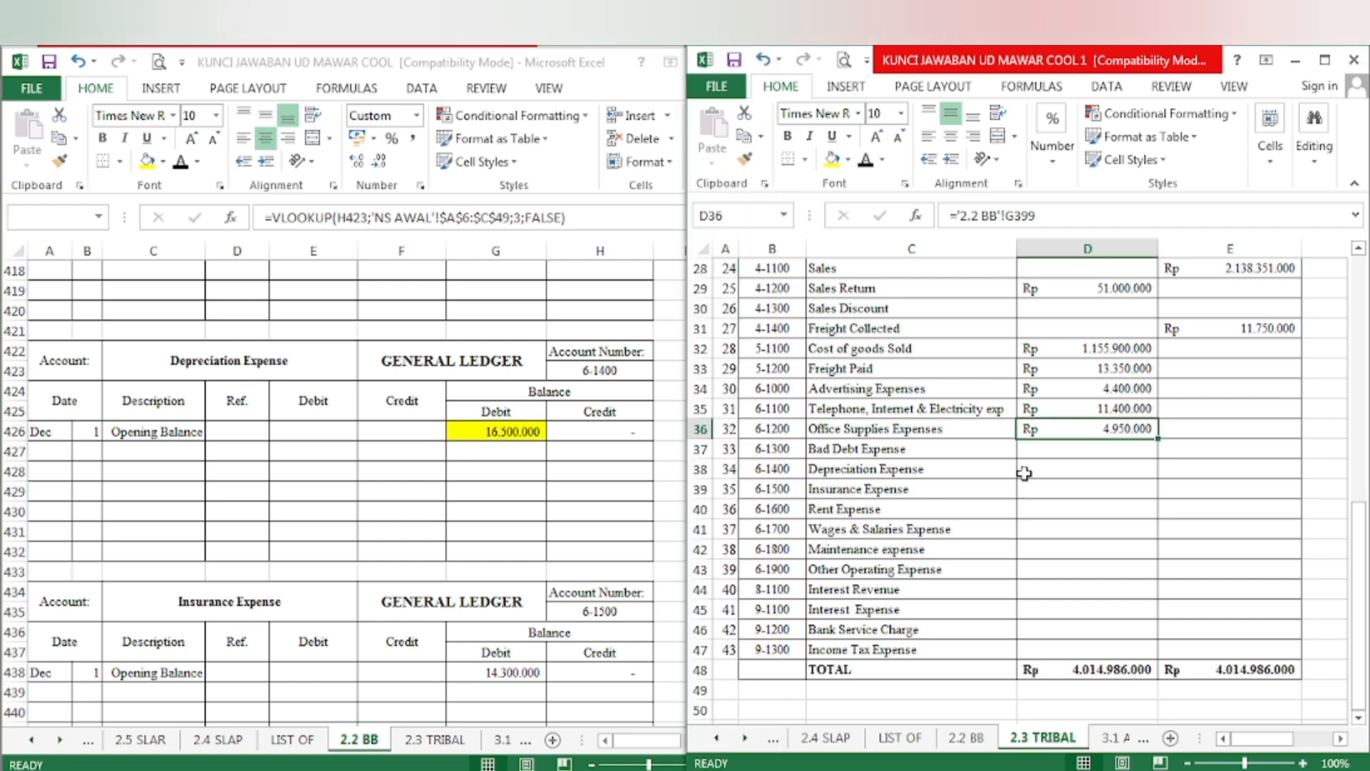
click(1048, 473)
click(865, 162)
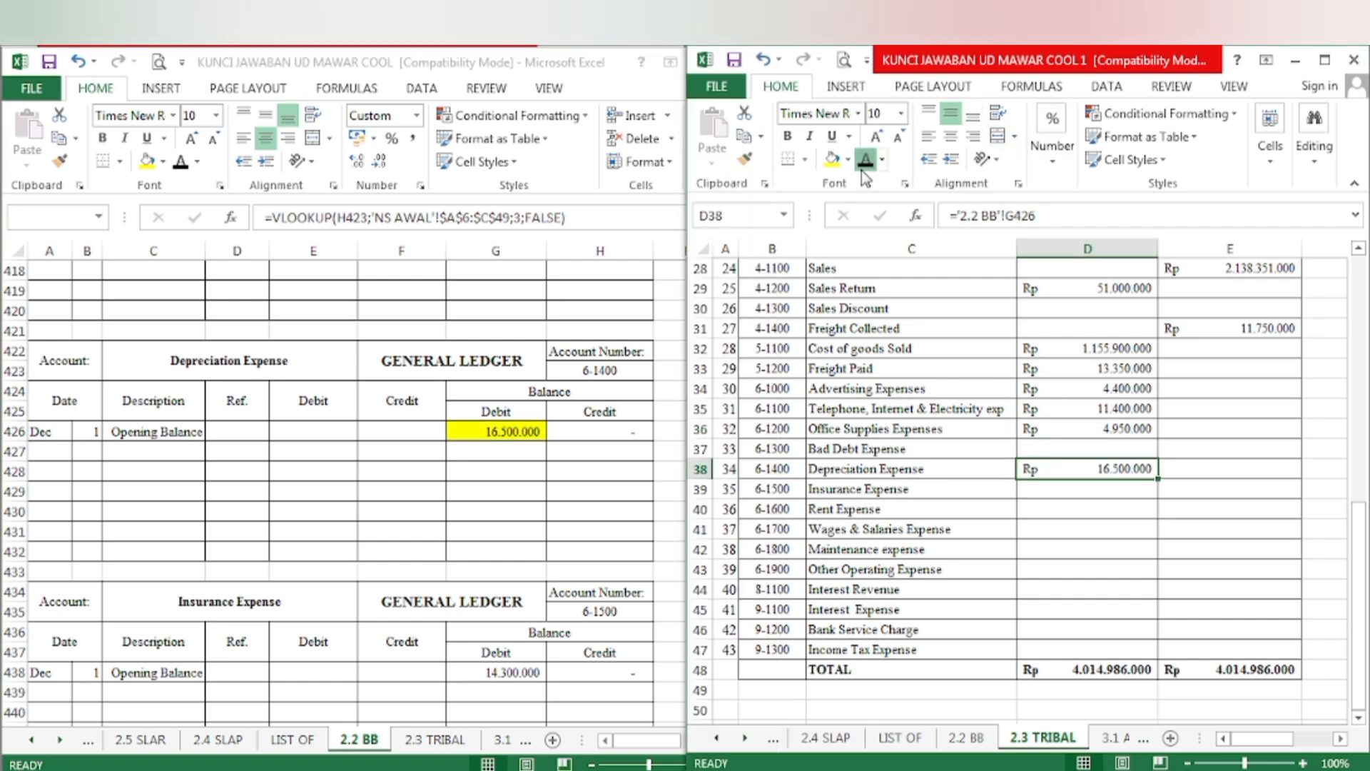
- Highlight the Insurance Expense debit balance in ledger cell G438 in yellow and apply black font colour to trial balance cell D39
click(421, 568)
scroll(414, 563, down, 3)
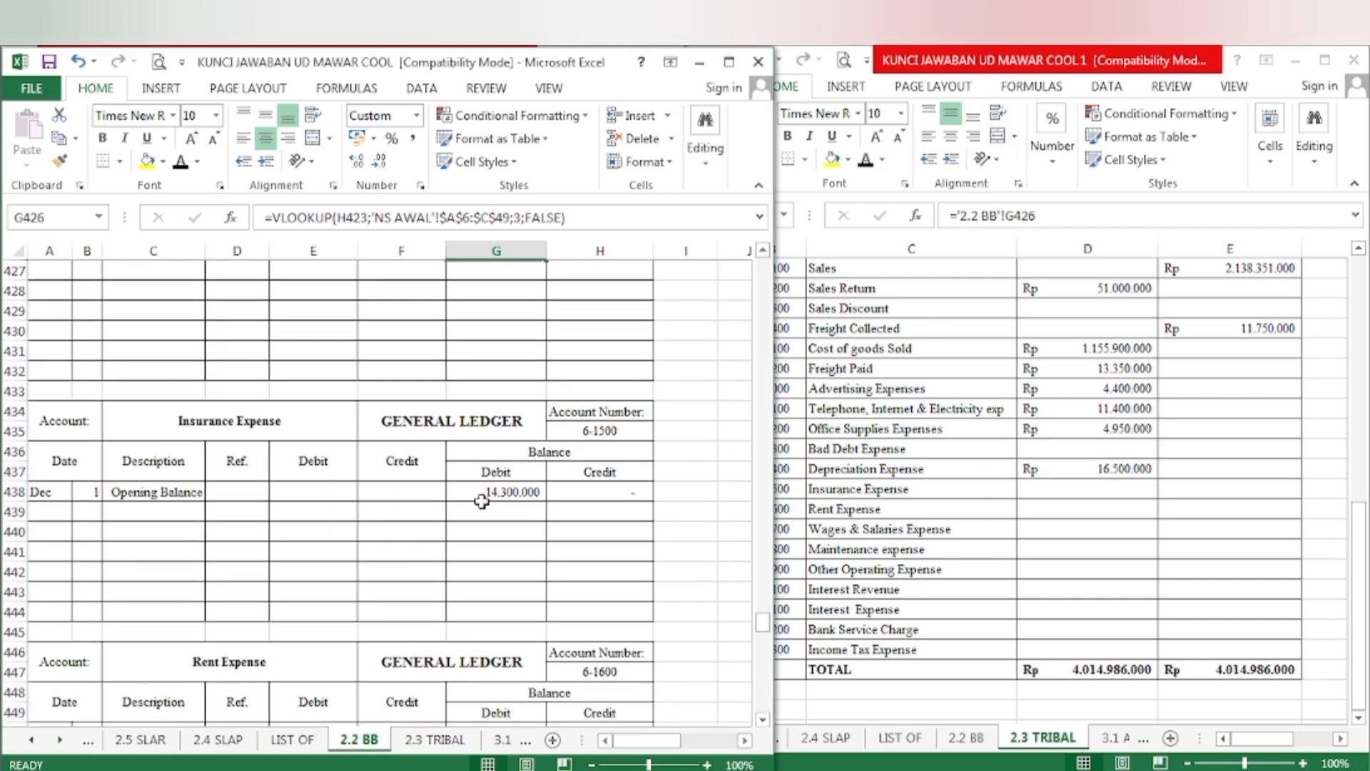
click(487, 491)
click(147, 160)
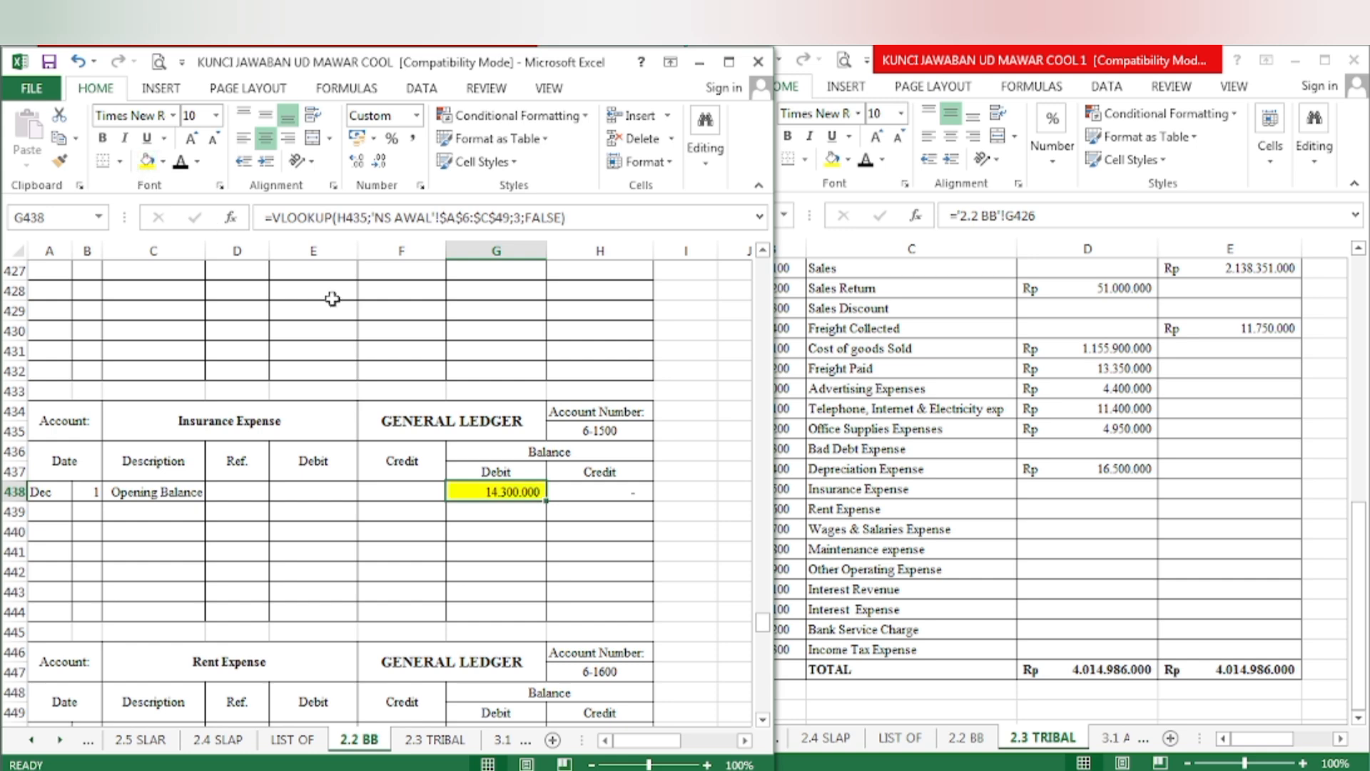
click(1095, 519)
click(1099, 490)
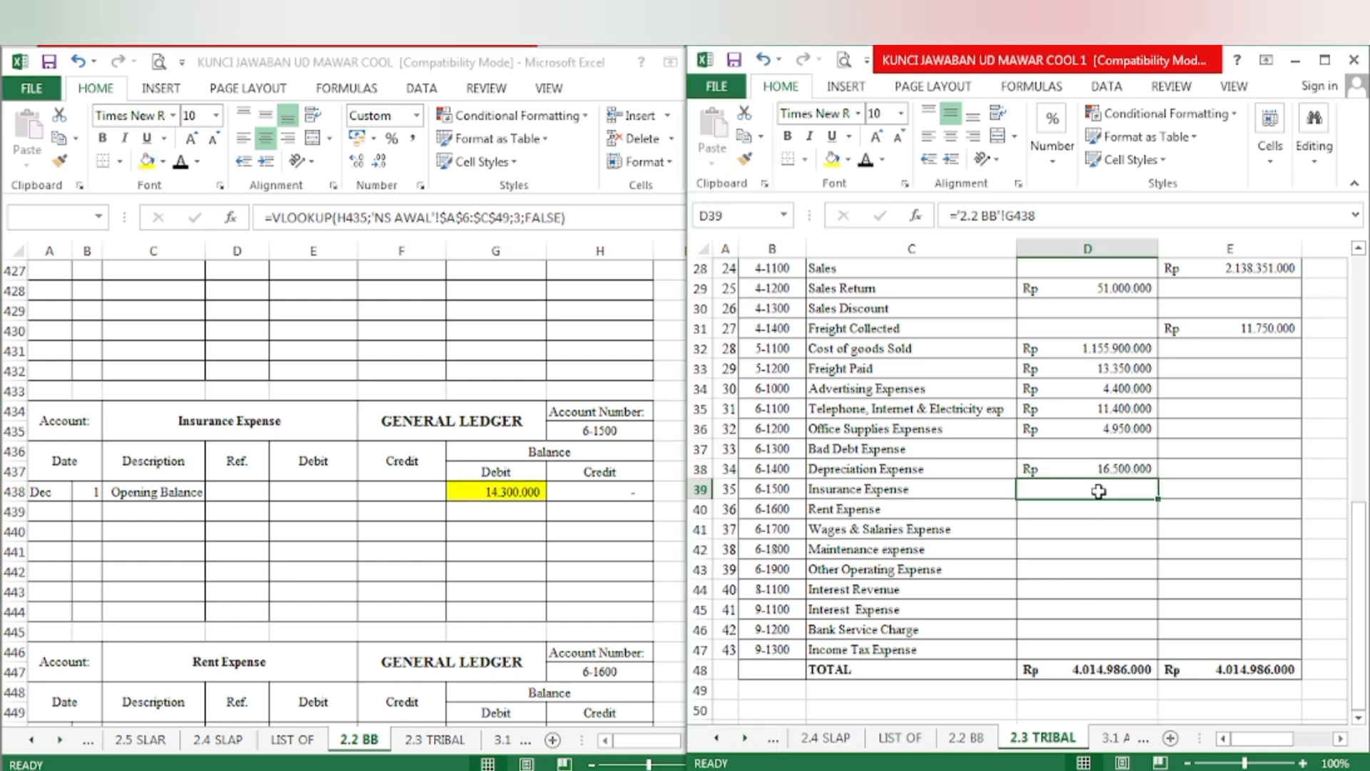
click(867, 165)
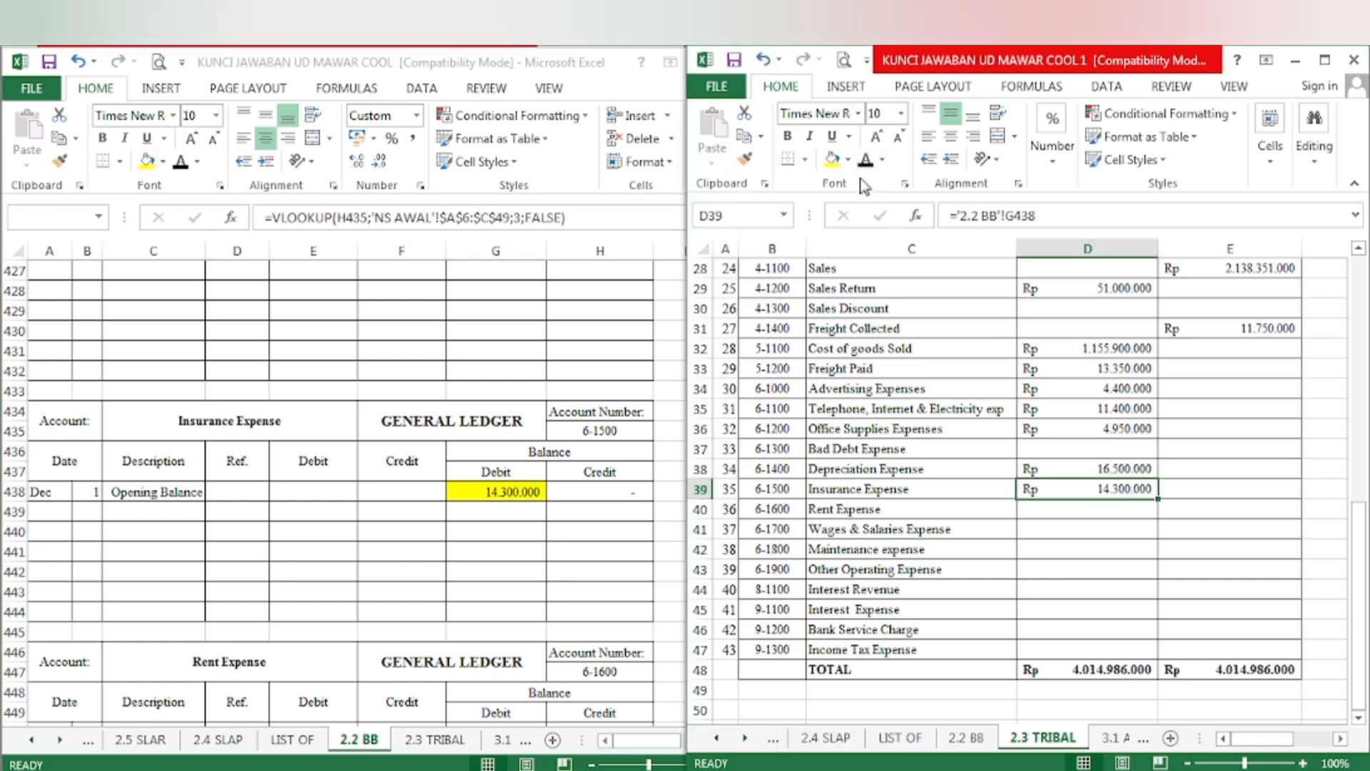
- Highlight the Rent Expense debit balance in ledger cell G450 in yellow and apply black font colour to trial balance cell D40
click(395, 568)
scroll(397, 559, down, 5)
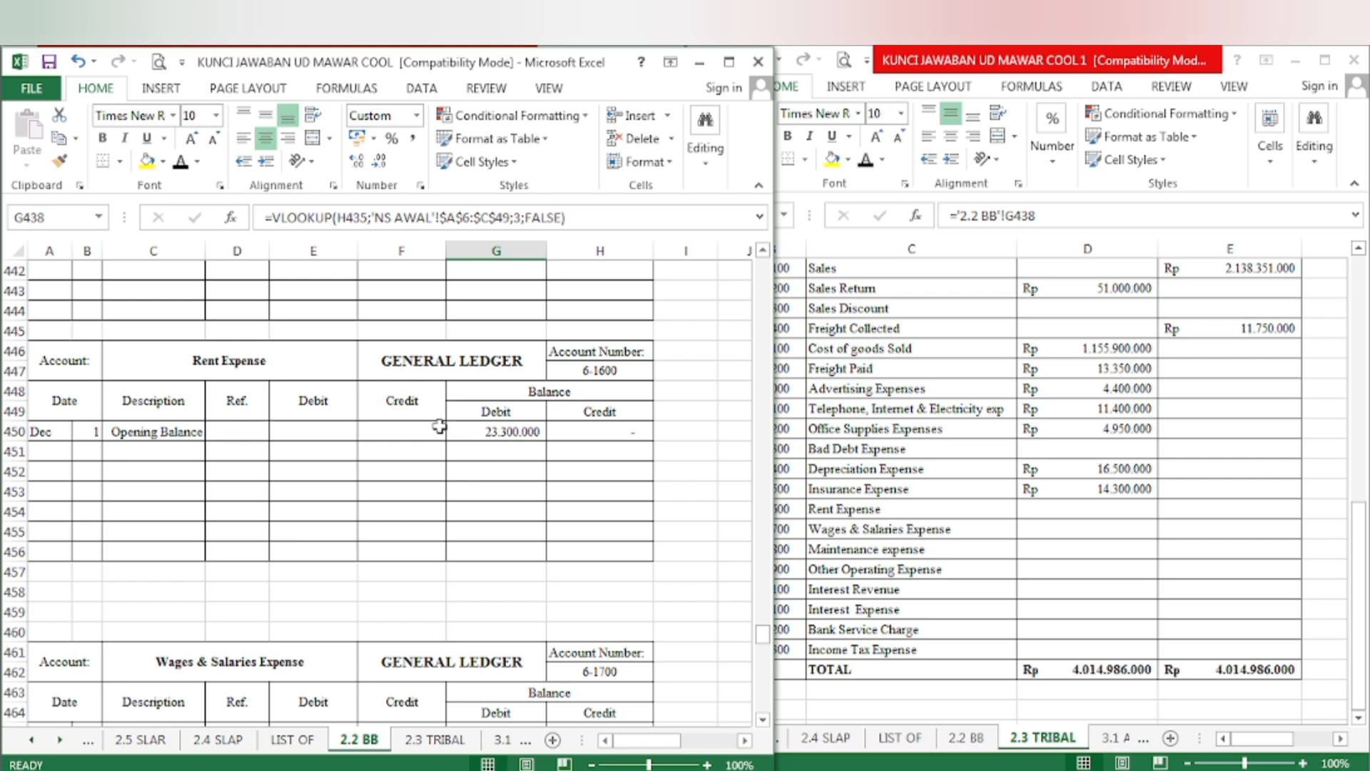
click(483, 432)
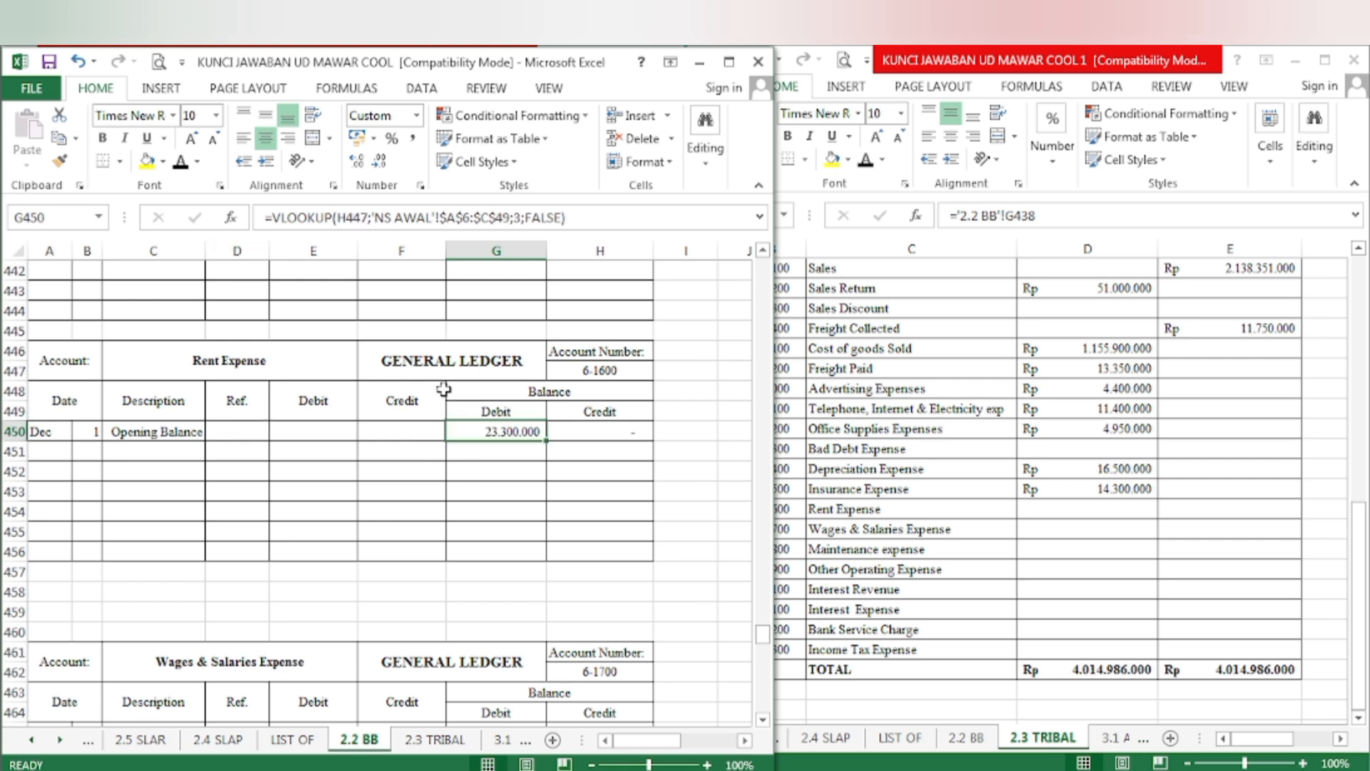
click(147, 160)
click(978, 528)
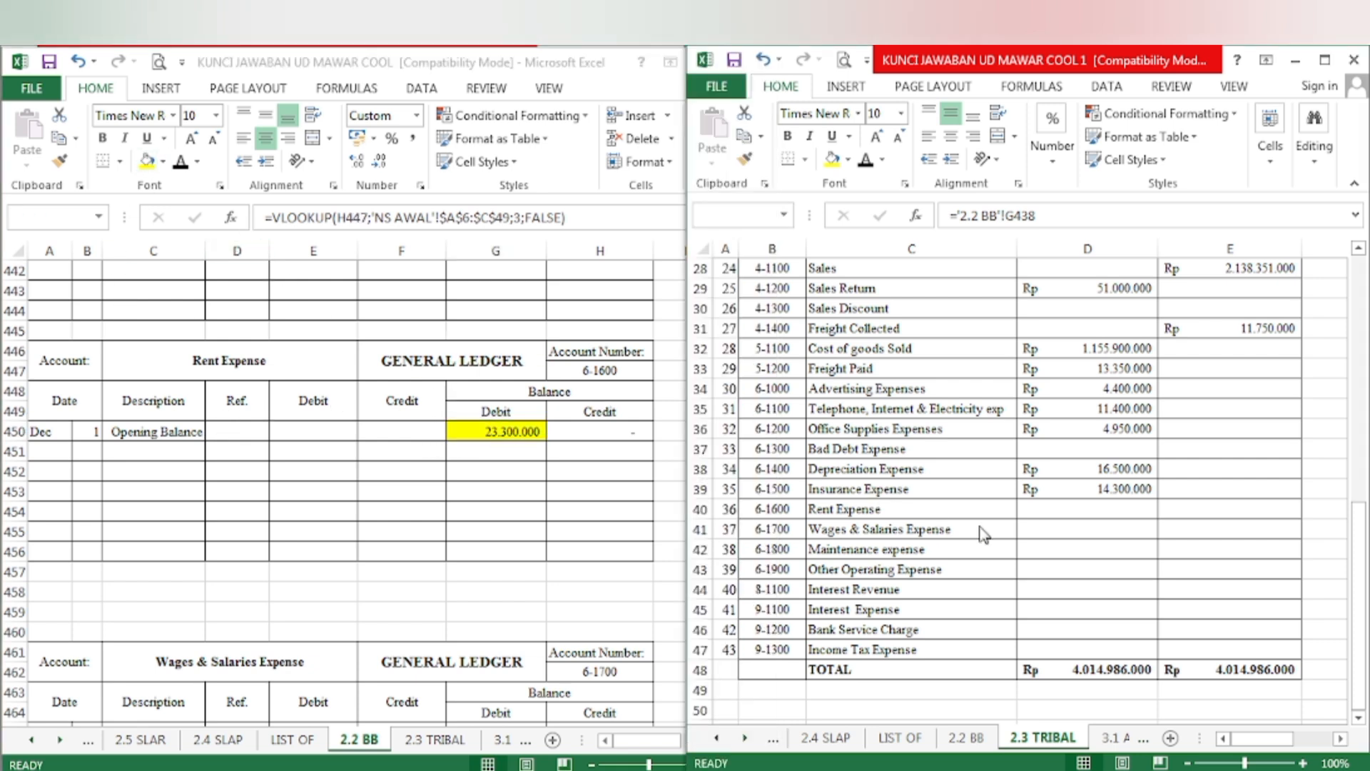
click(1059, 523)
click(1054, 509)
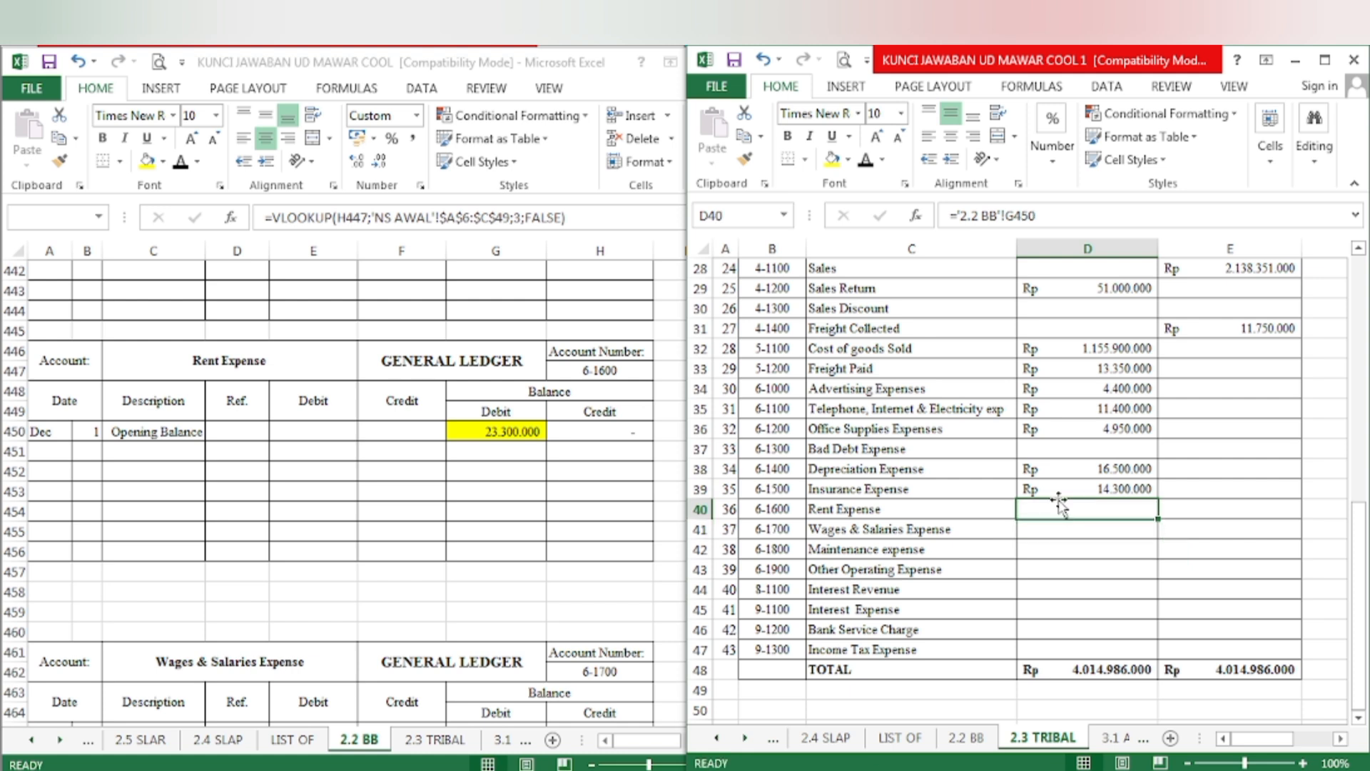
click(872, 166)
- Highlight the final Wages & Salaries Expense balance in ledger cell G466 in yellow and apply black font colour to trial balance cell D41
click(450, 717)
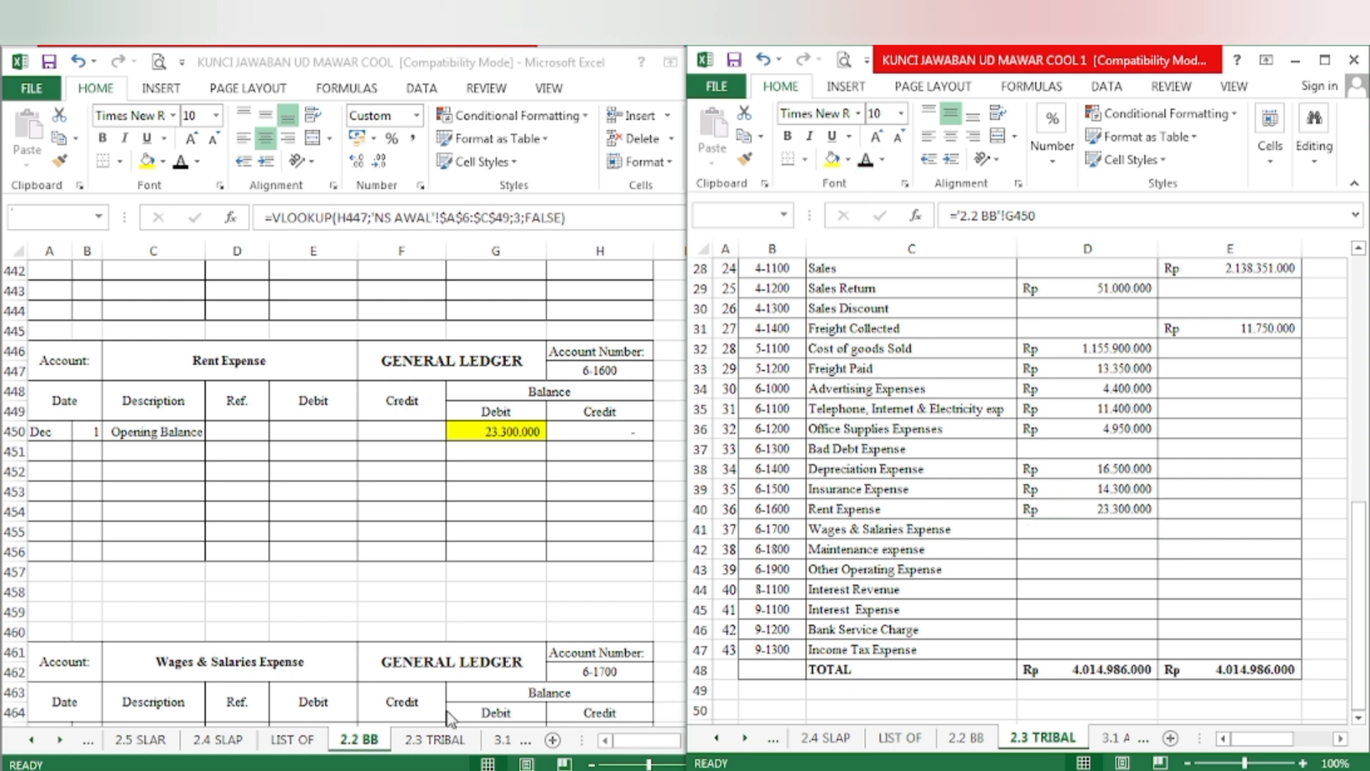
scroll(468, 677, down, 3)
click(511, 573)
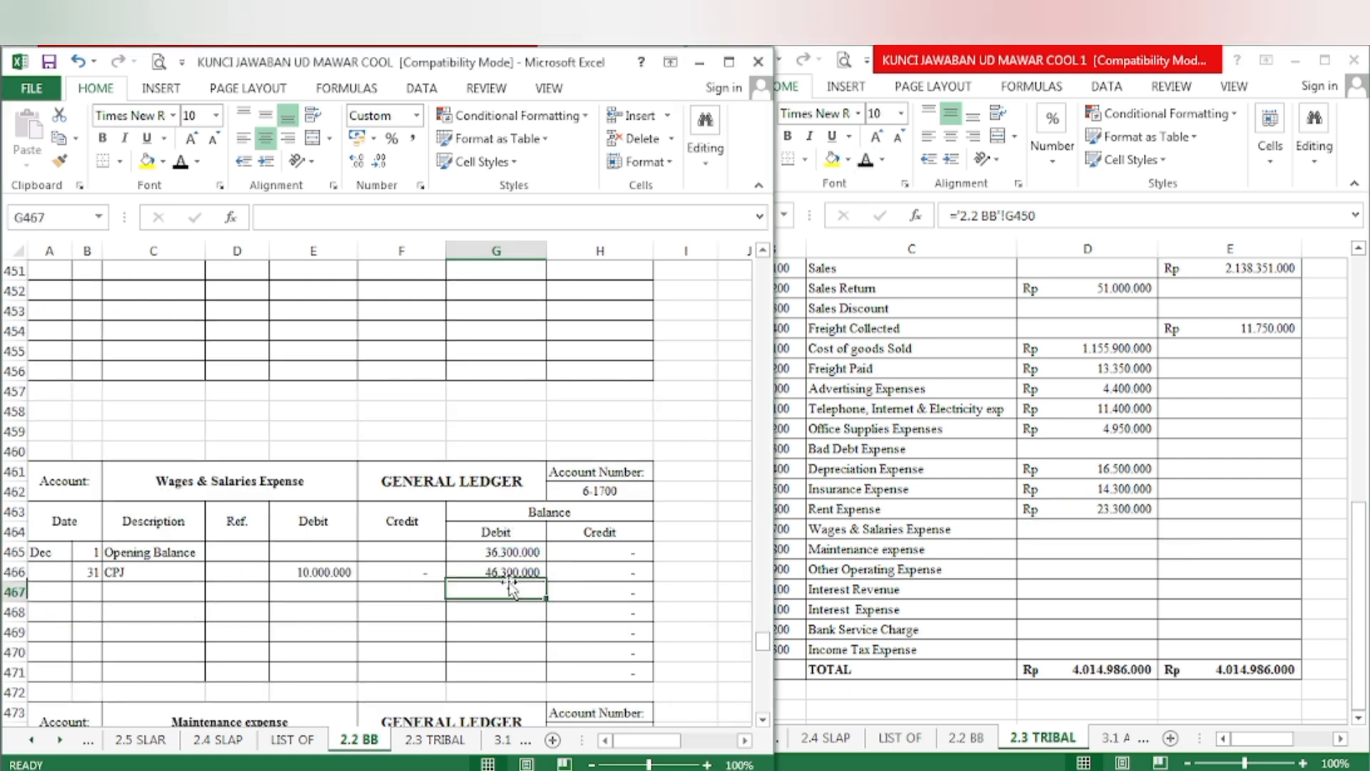
key(Down)
click(500, 568)
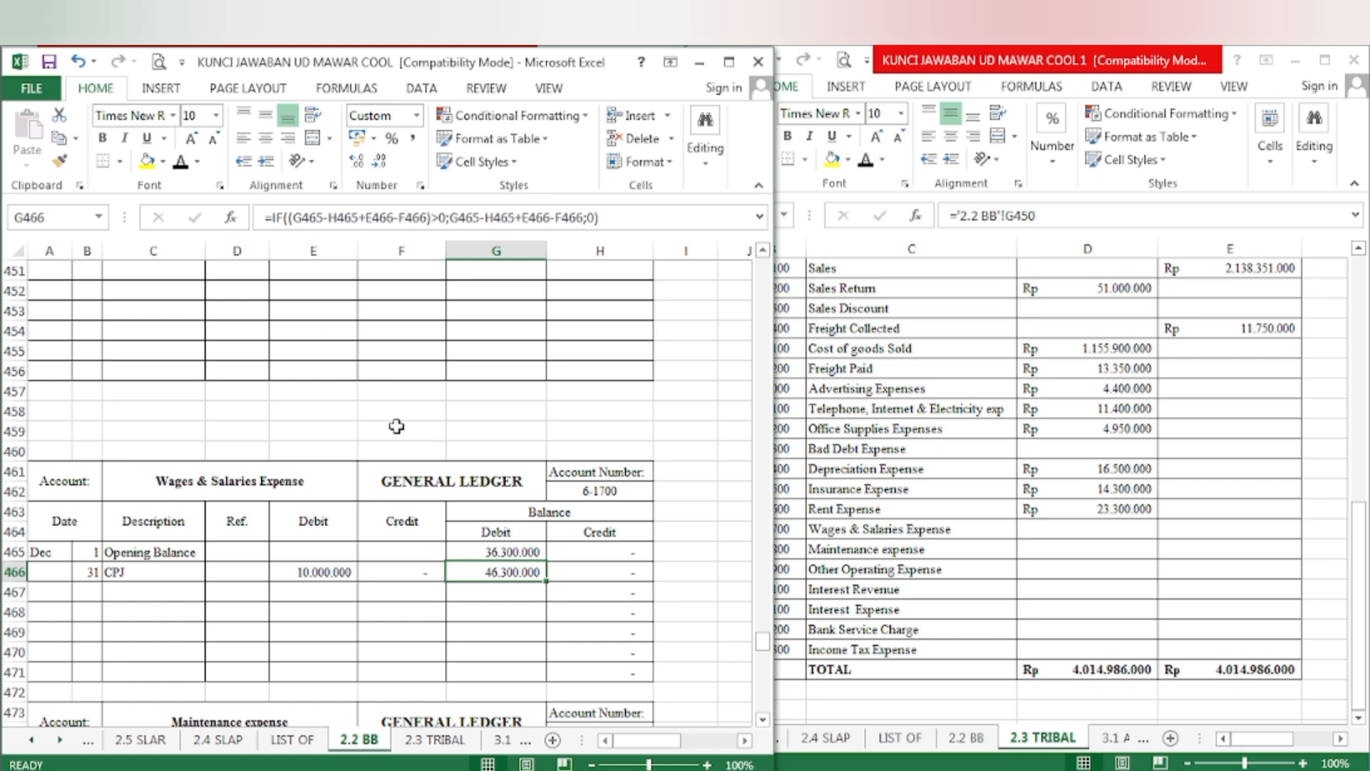
click(147, 161)
scroll(785, 513, up, 8)
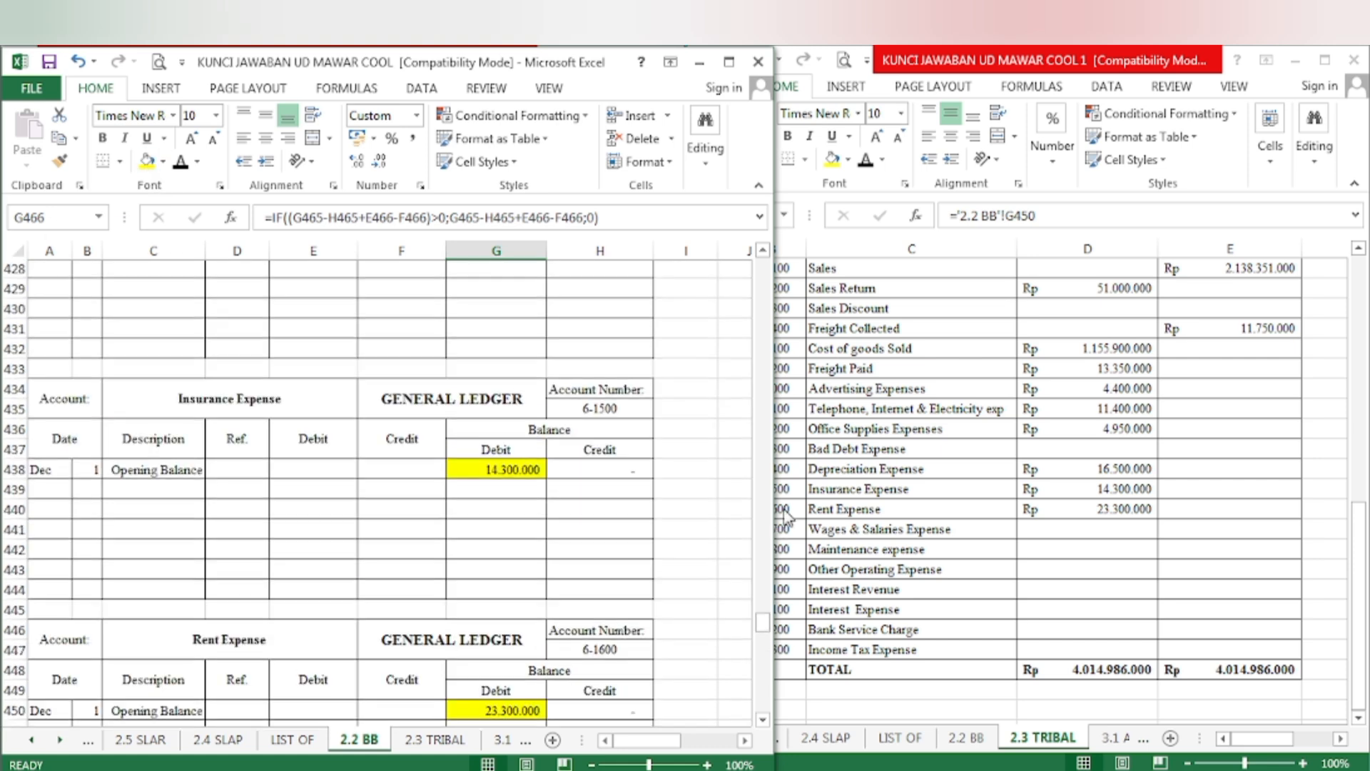
scroll(660, 564, down, 6)
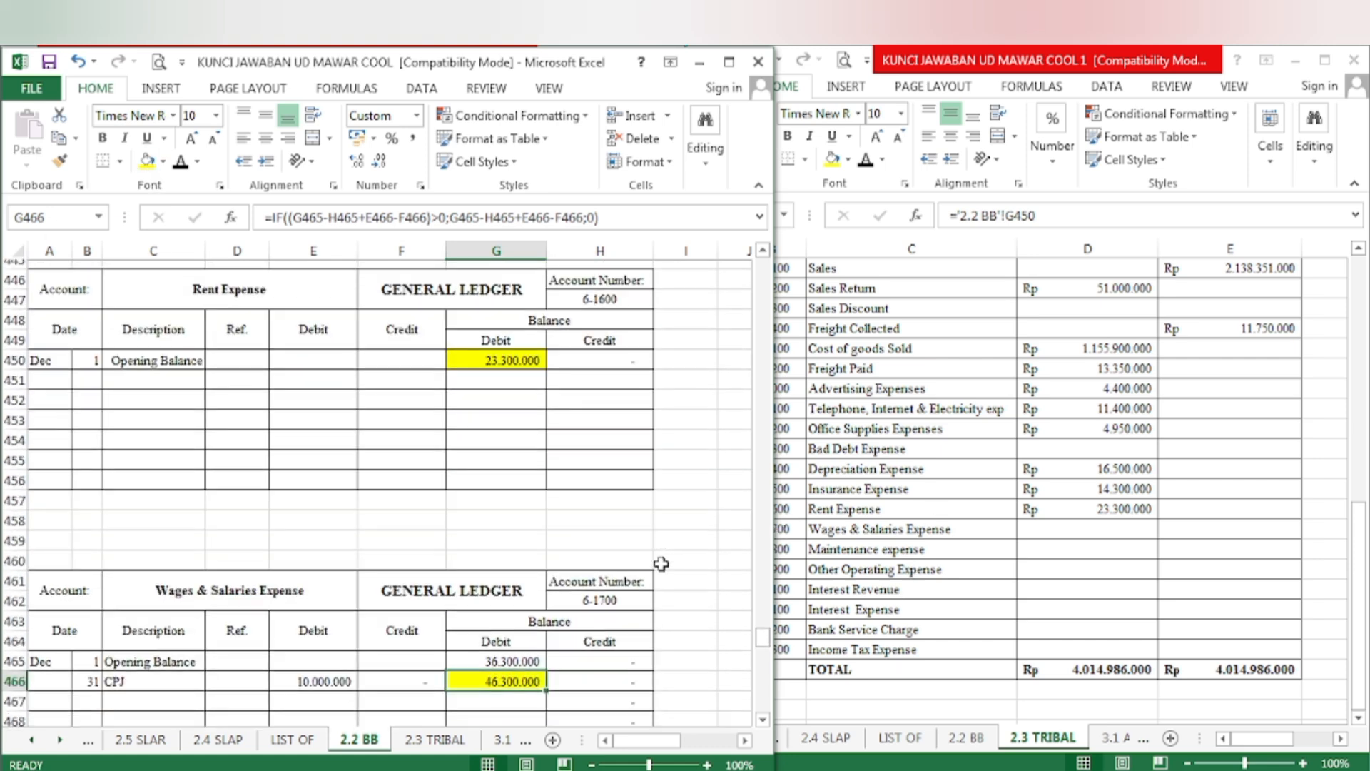
scroll(661, 563, down, 4)
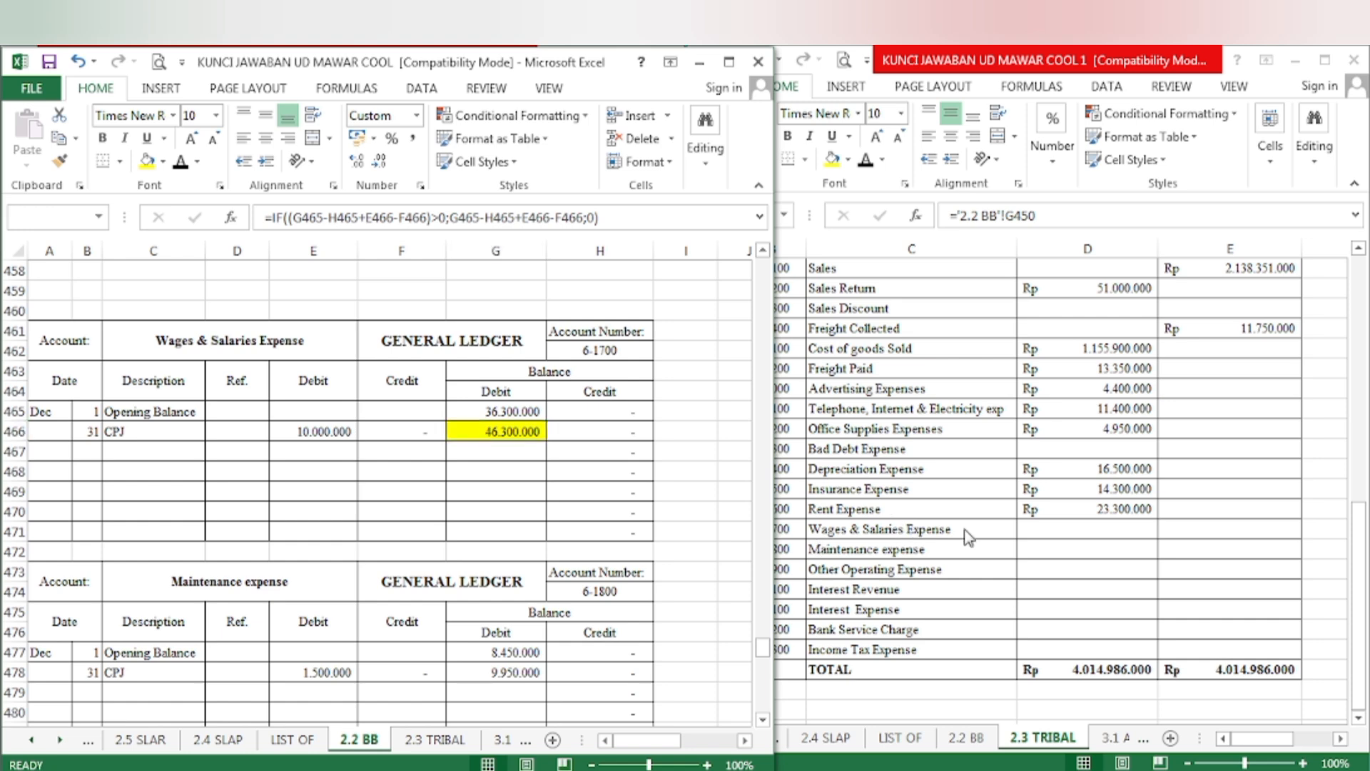
click(1071, 532)
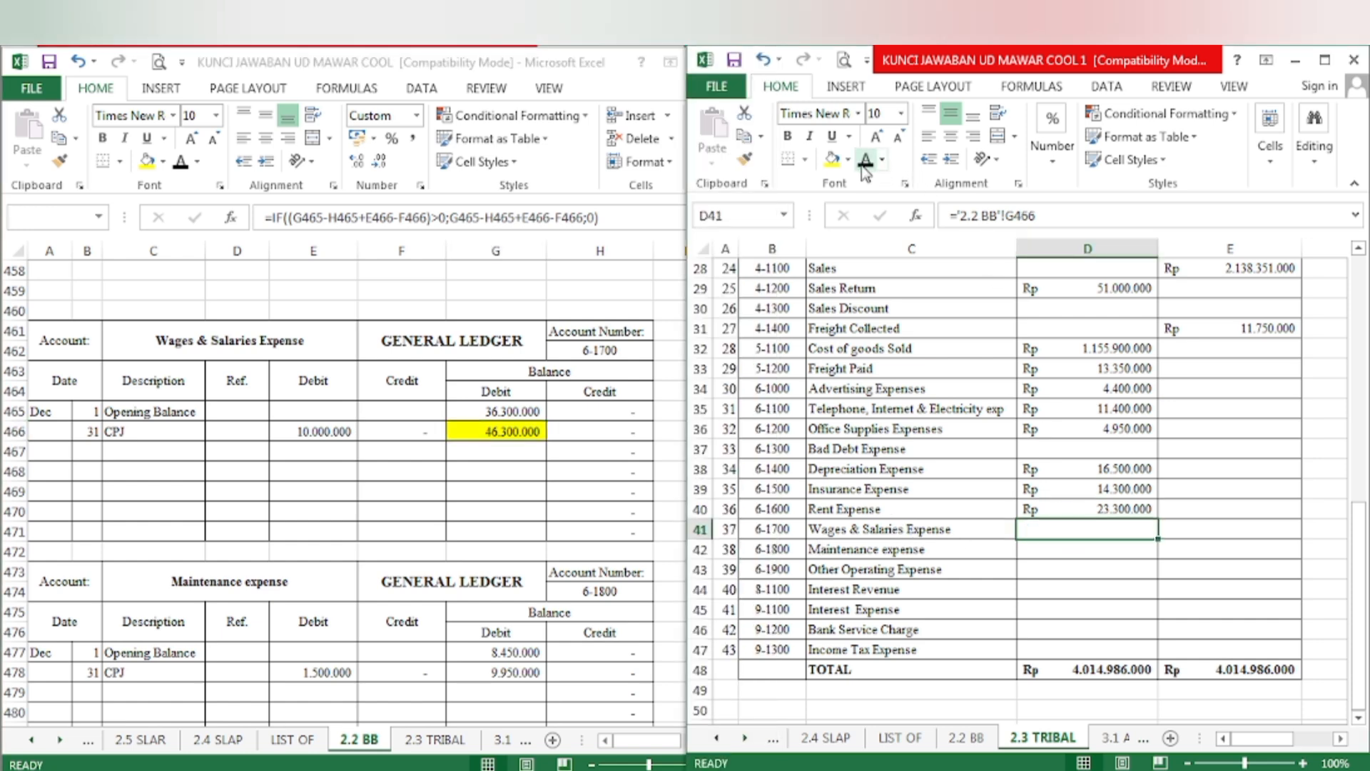
- Highlight the final Maintenance expense balance in ledger cell G478 in yellow and apply black font colour to trial balance cell D42
click(398, 588)
scroll(428, 557, down, 4)
click(520, 431)
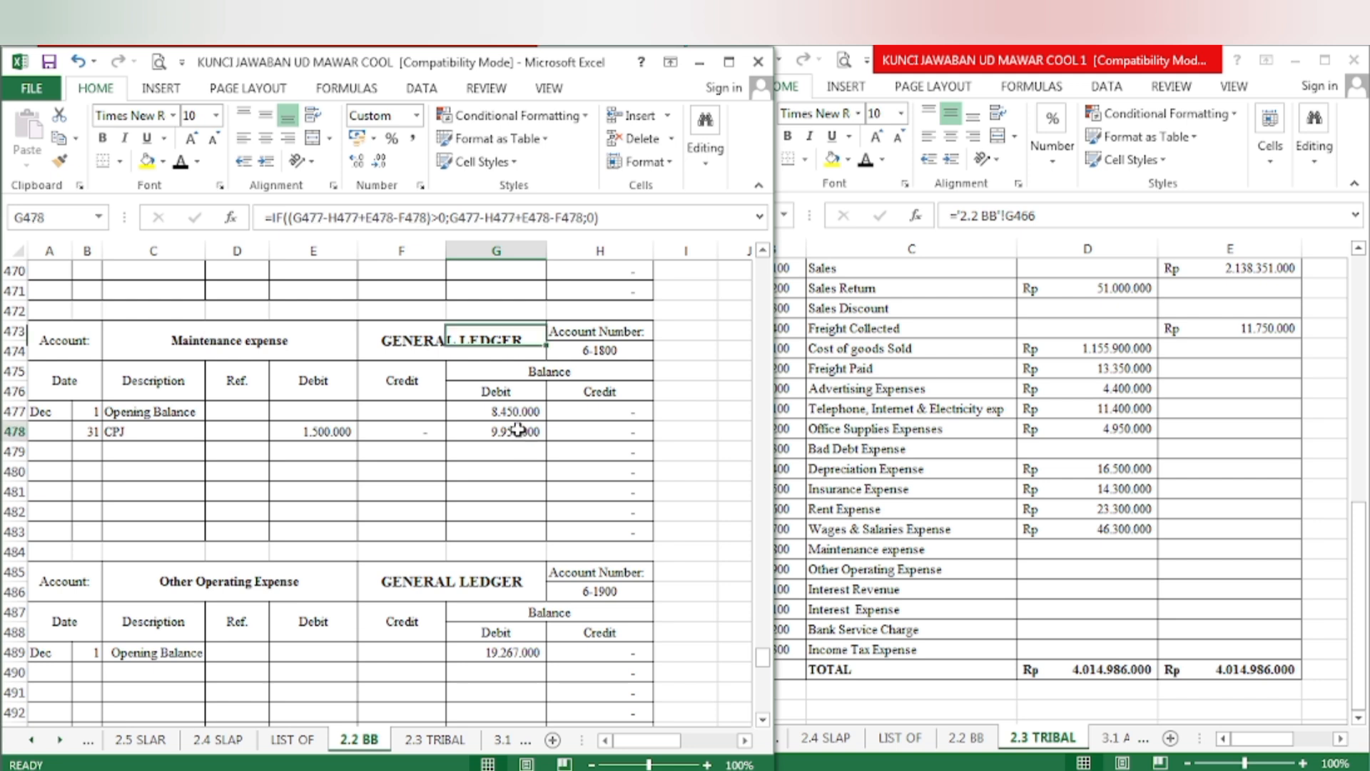
click(146, 160)
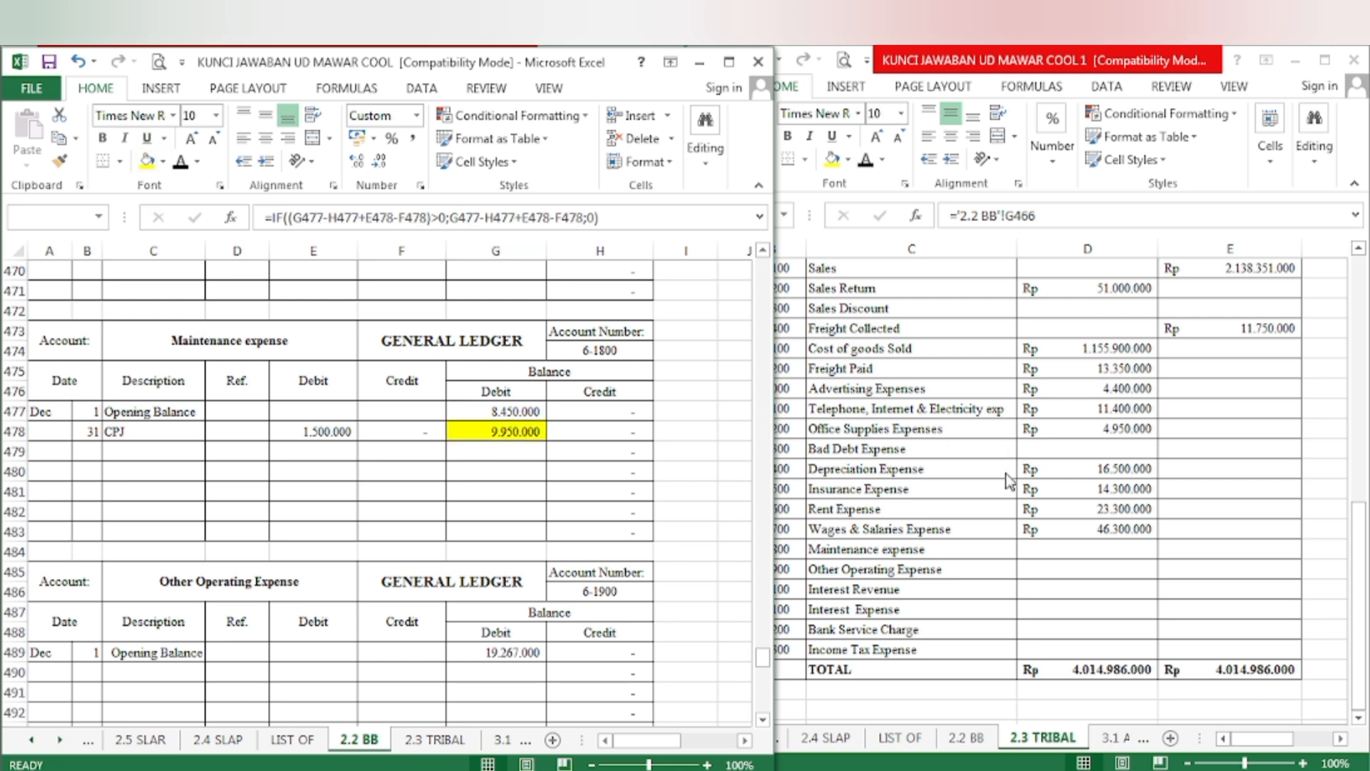
click(1084, 528)
click(1075, 550)
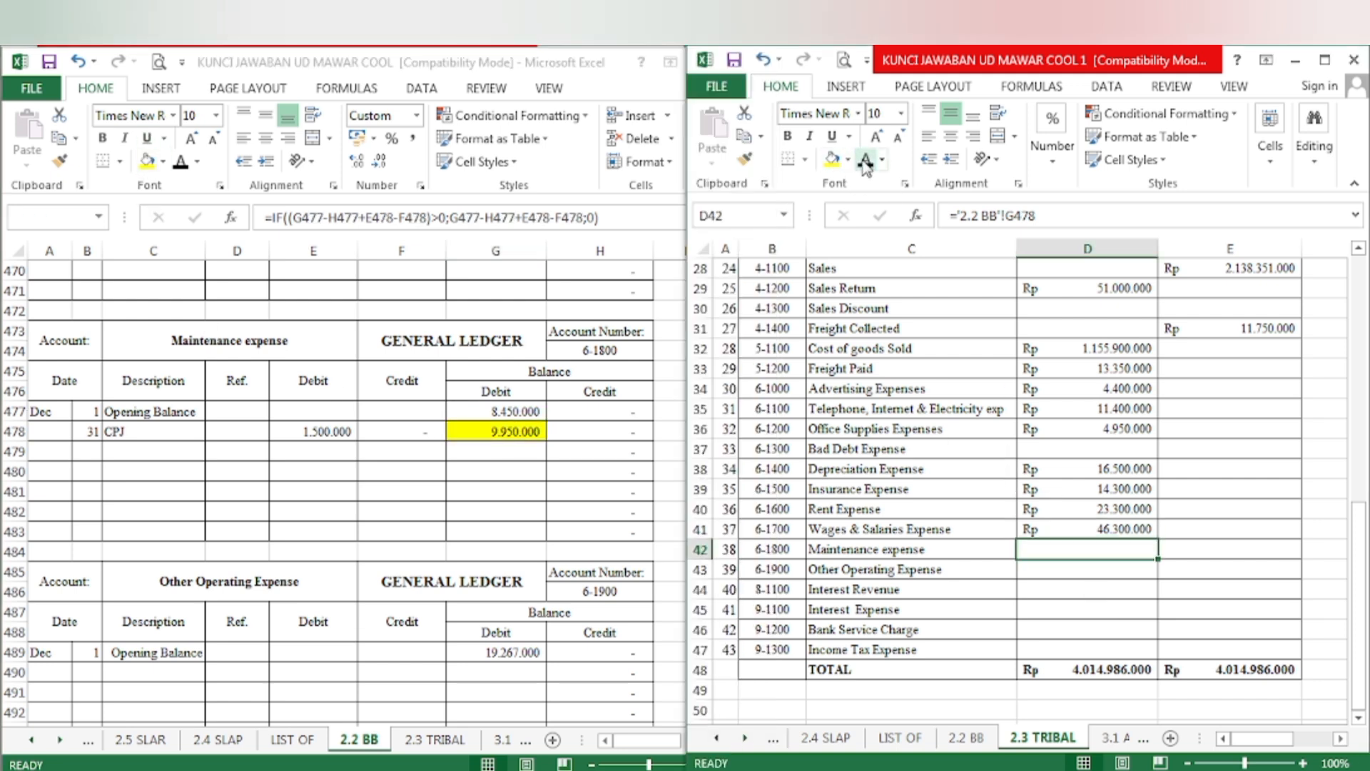
- Highlight the Other Operating Expense debit balance in ledger cell G489 in yellow and apply black font colour to trial balance cell D43
click(433, 503)
scroll(433, 503, down, 3)
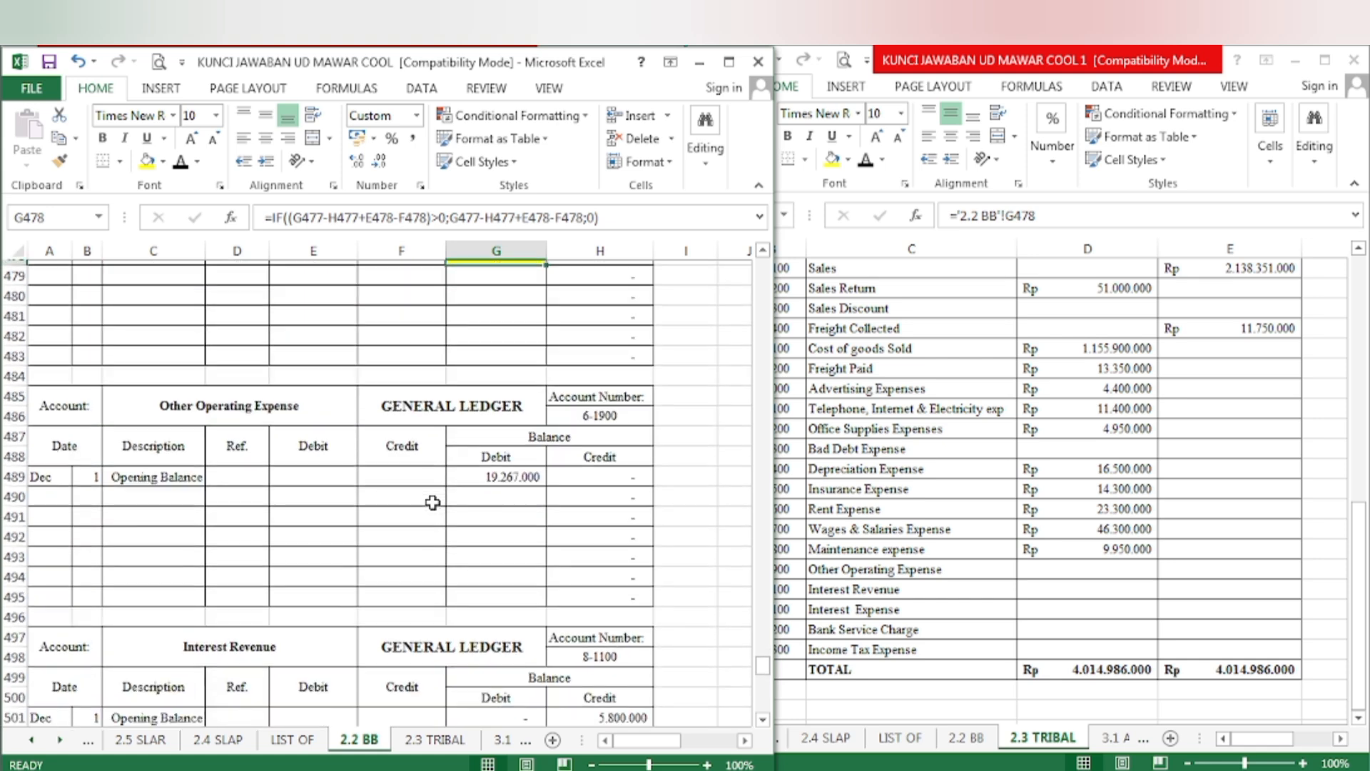
click(525, 474)
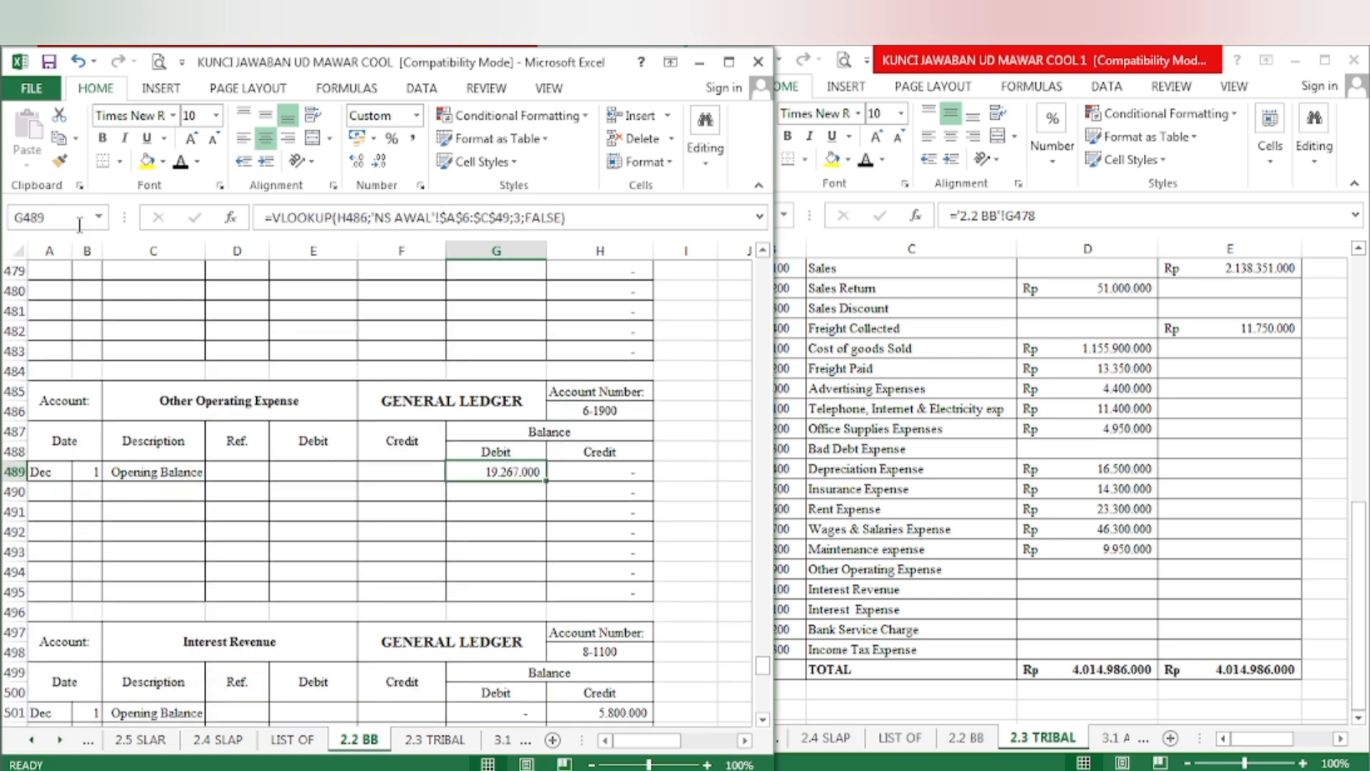
click(143, 166)
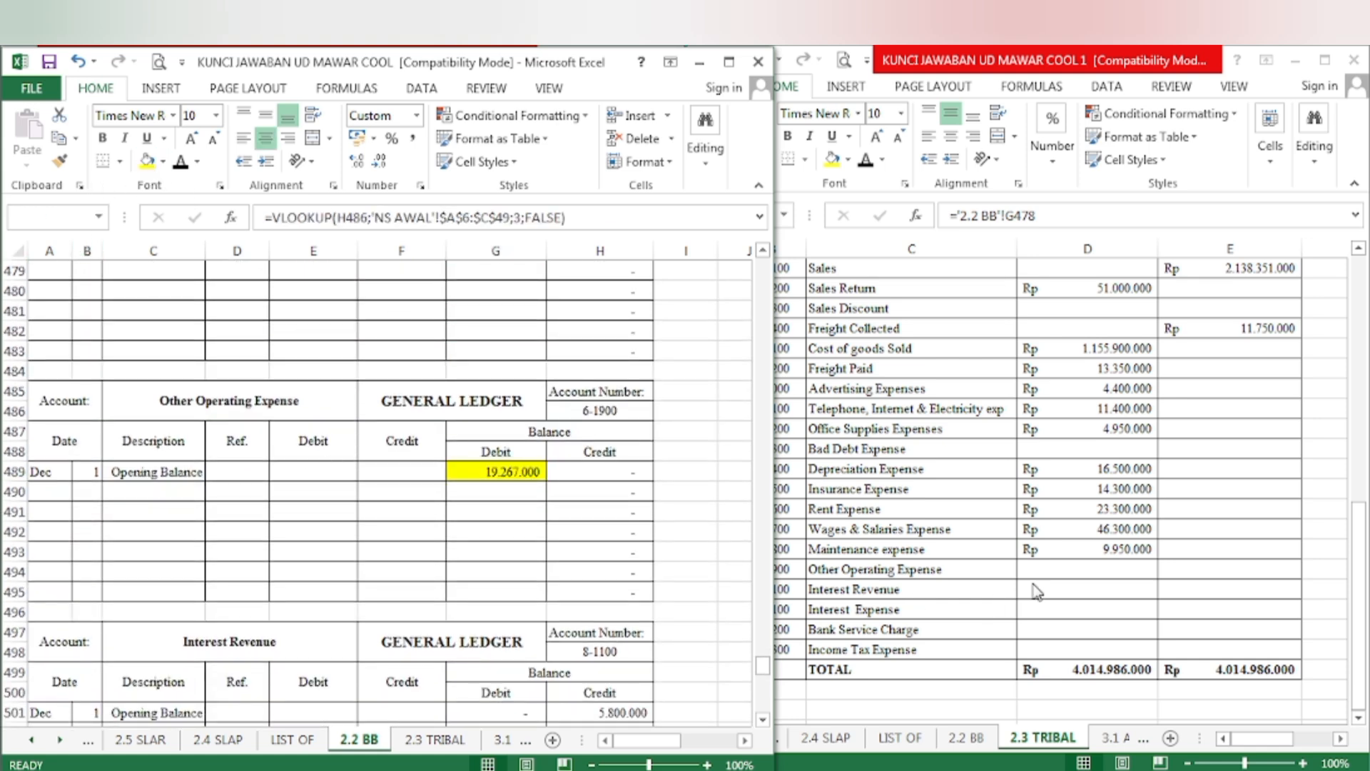
click(1092, 569)
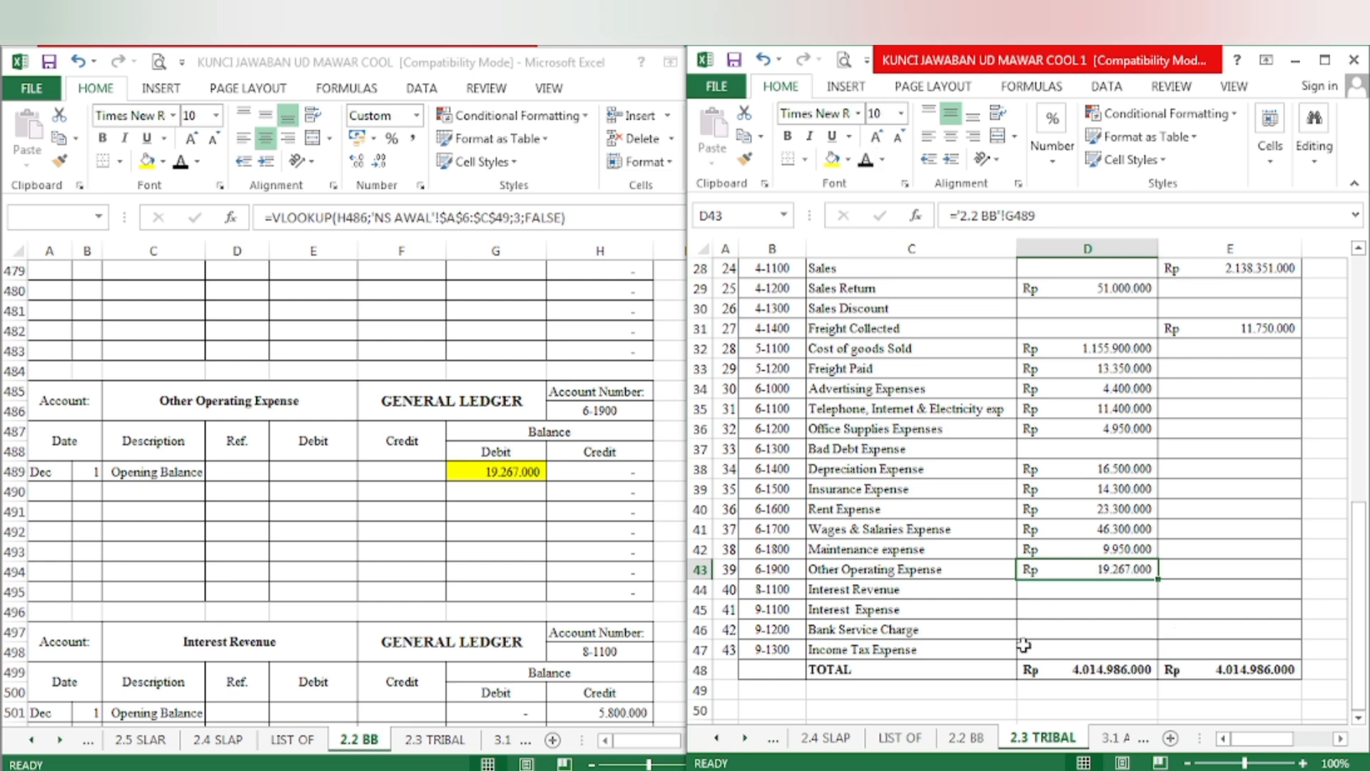
- Highlight the Interest Revenue credit balance in ledger cell H501 in yellow and apply black font colour to trial balance cell E44
click(455, 585)
scroll(428, 556, down, 4)
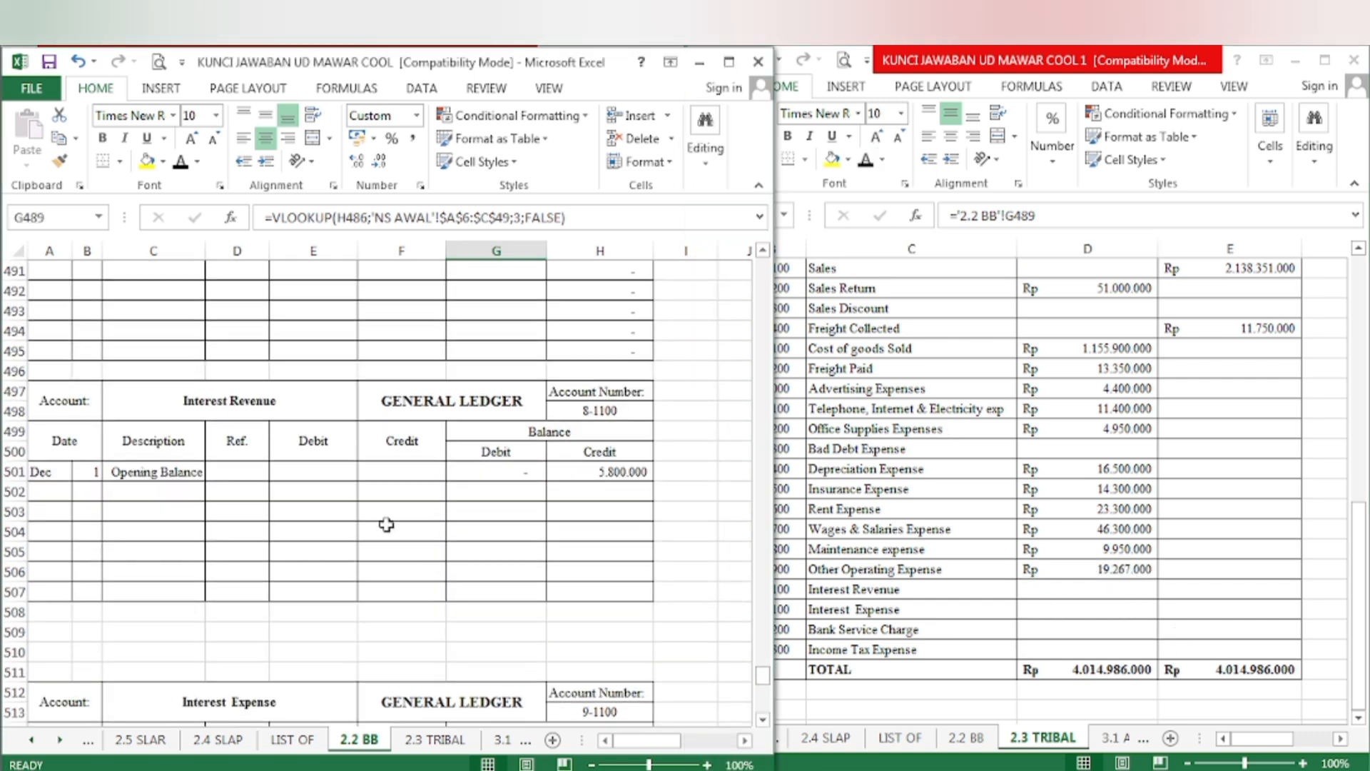
click(616, 473)
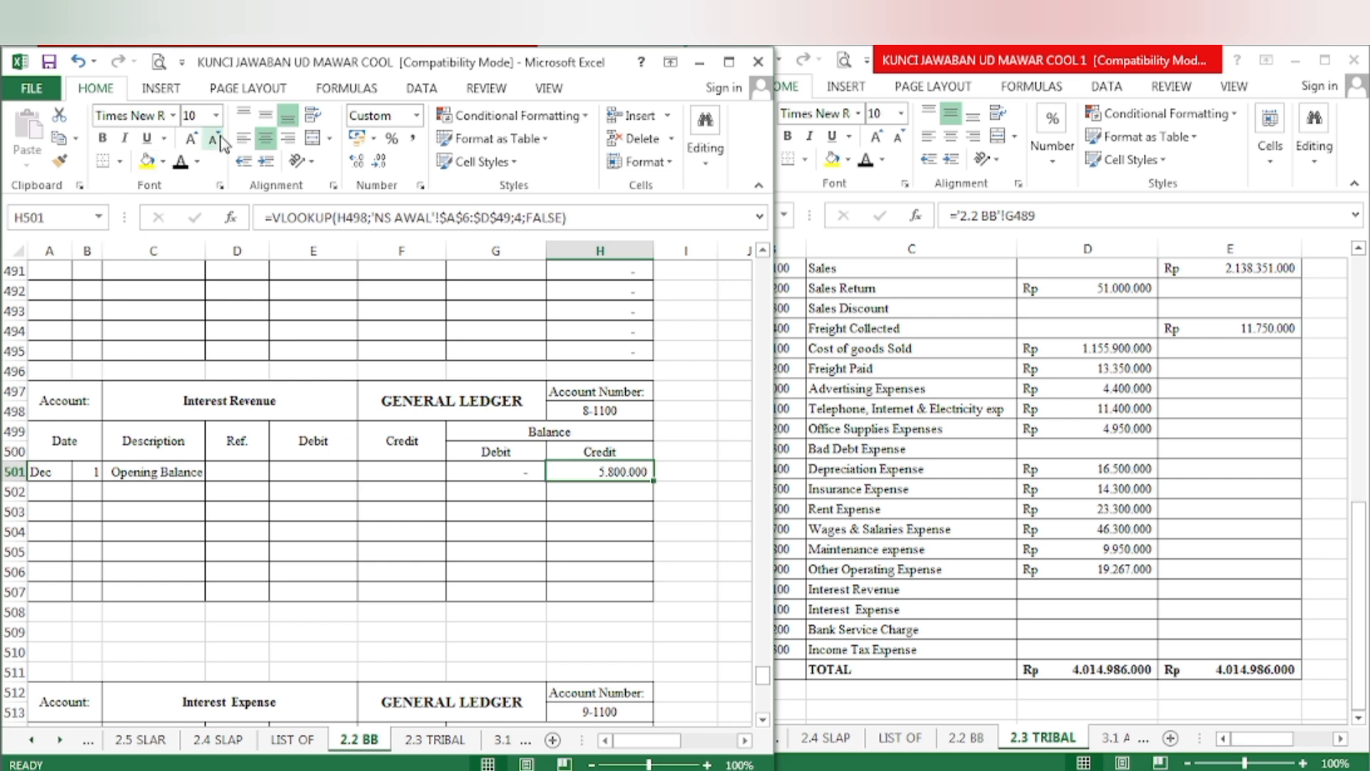
click(147, 160)
click(1088, 593)
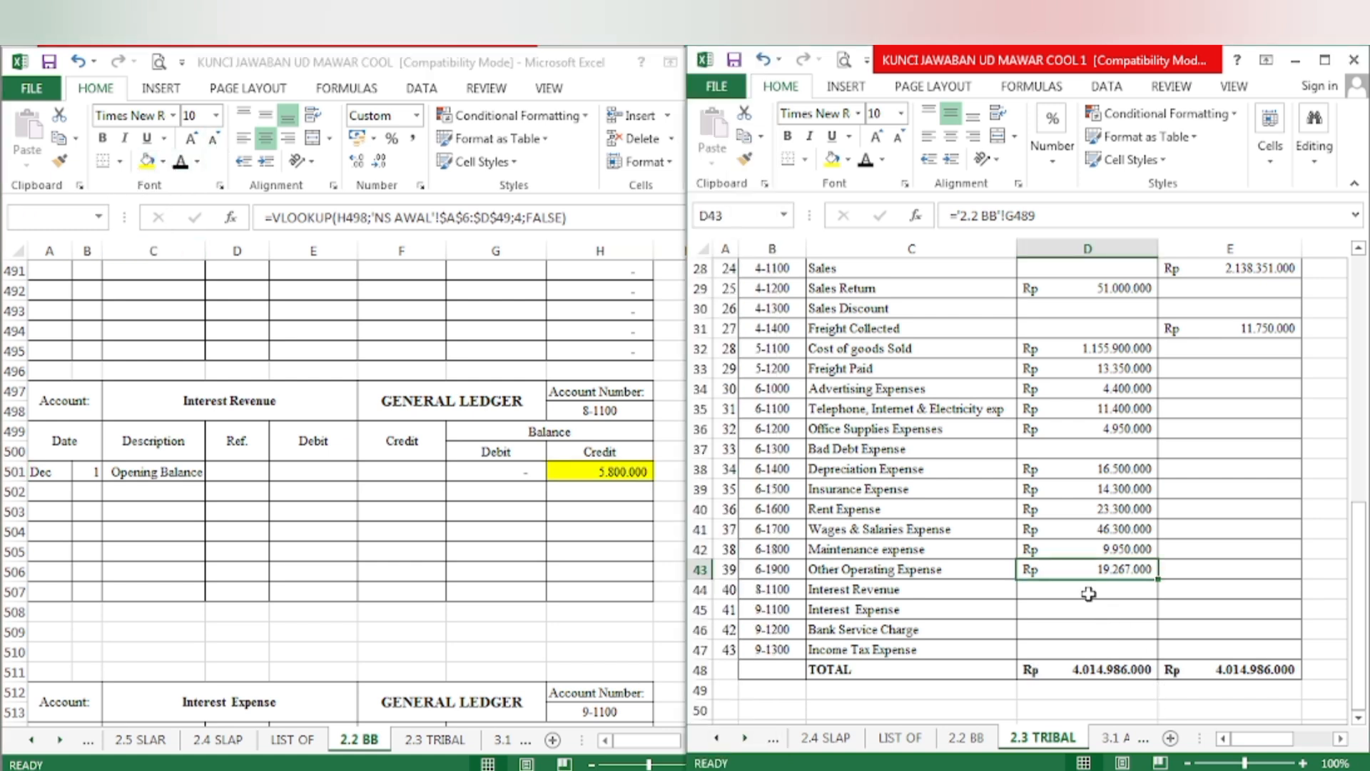
click(1231, 588)
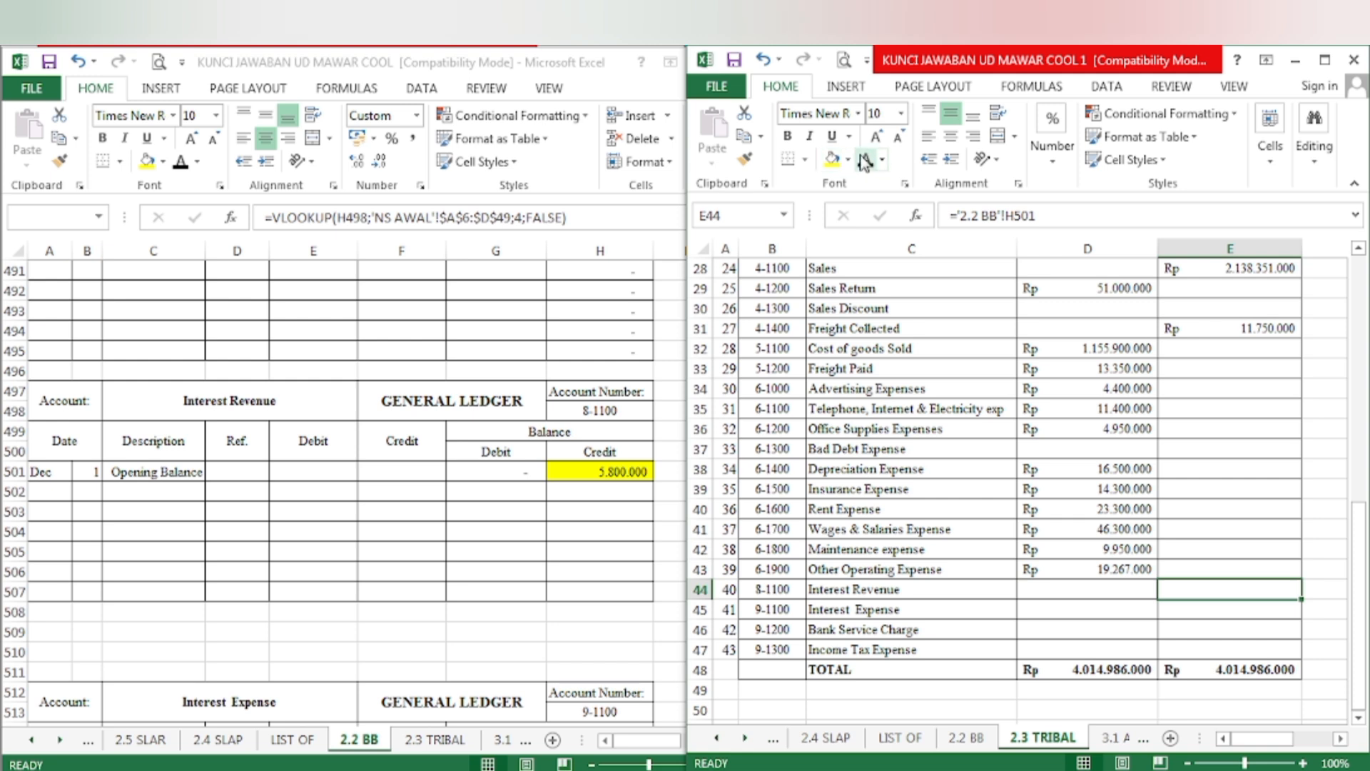
key(Return)
- Highlight the final Interest Expense balance in ledger cell G517 in yellow and apply black font colour to trial balance cell D45
click(372, 466)
scroll(371, 464, down, 5)
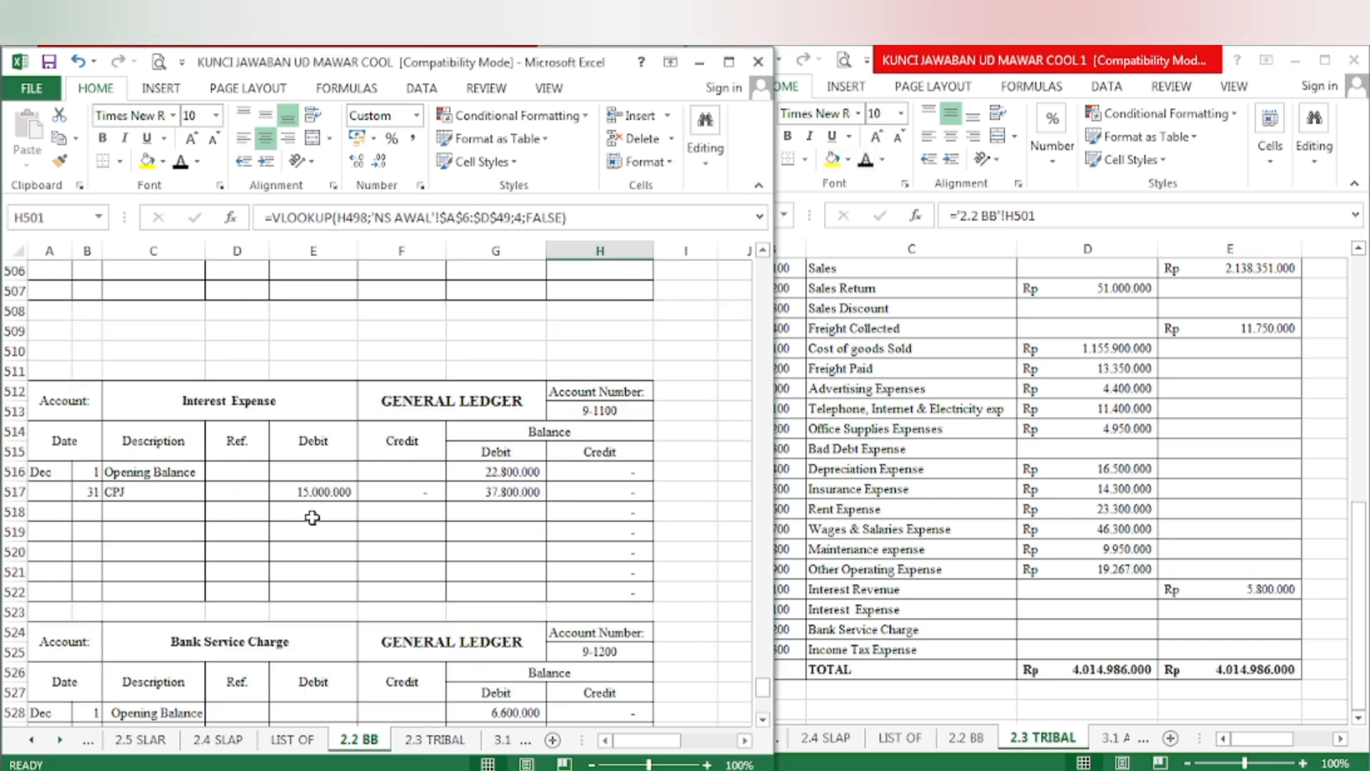
click(508, 491)
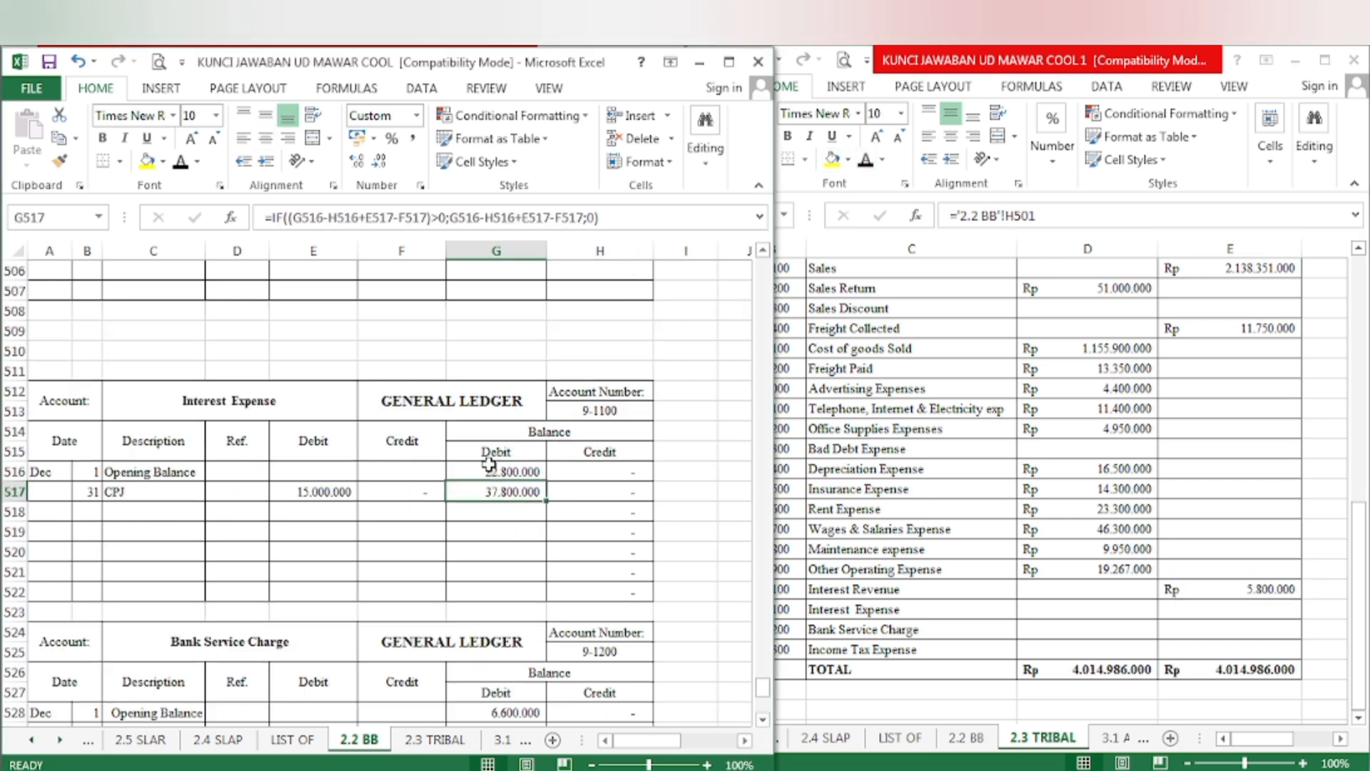
click(146, 161)
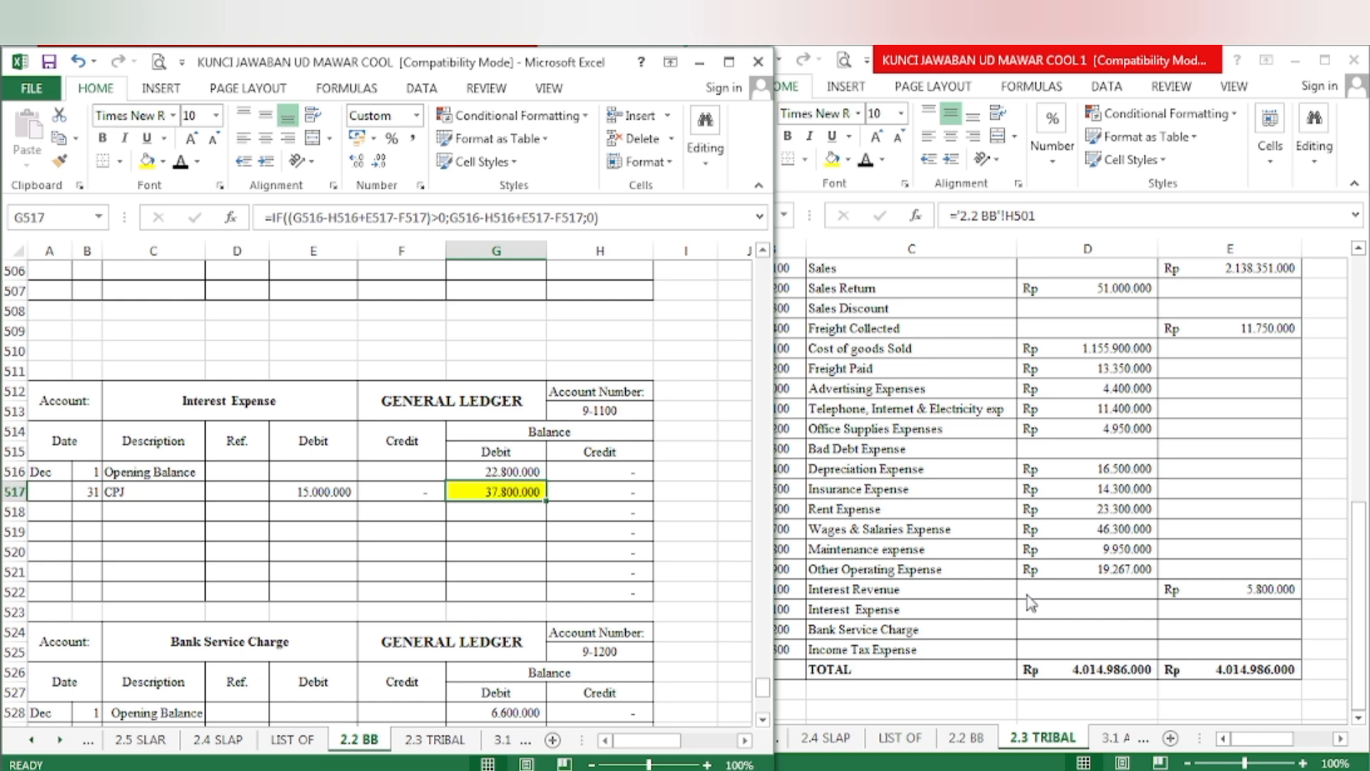
click(1064, 609)
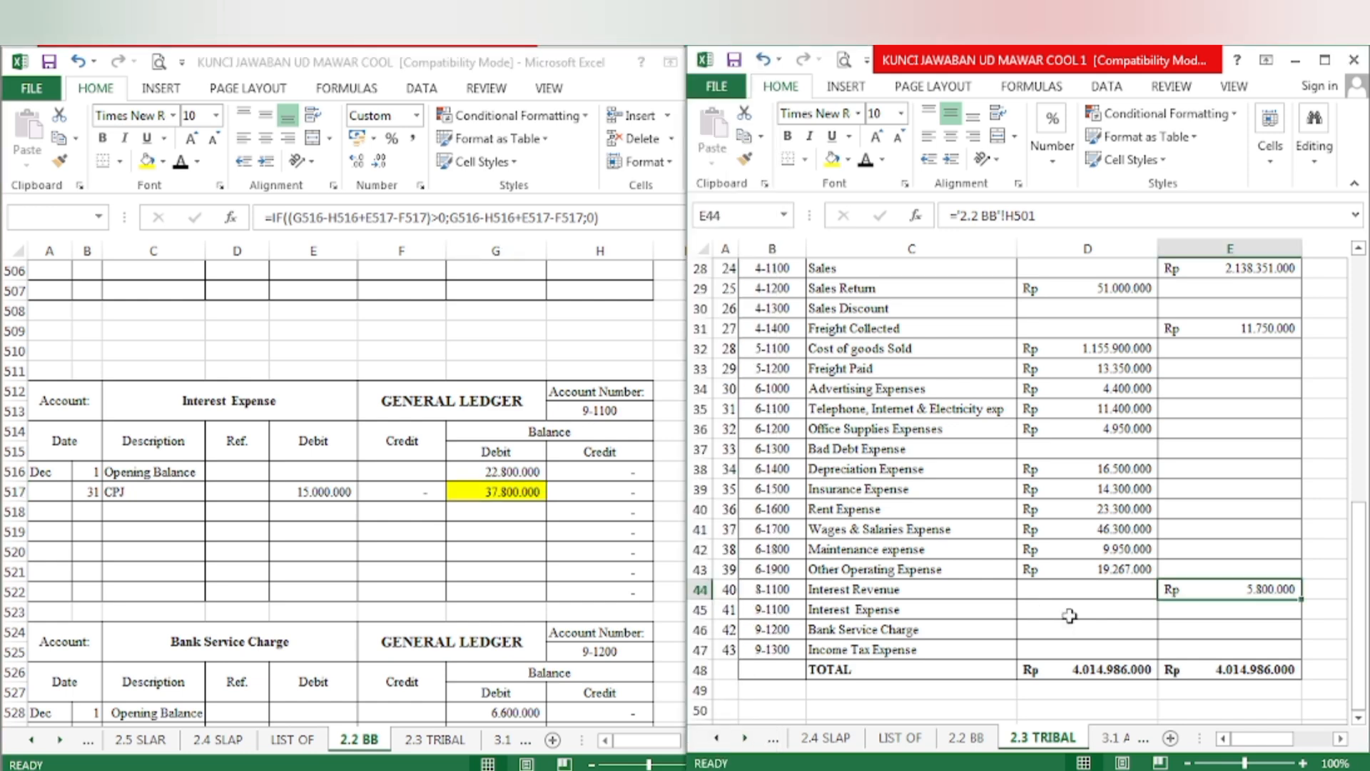
click(865, 161)
- Highlight the Bank Service Charge debit balance in ledger cell G528 in yellow and apply black font colour to trial balance cell D46
click(437, 577)
scroll(436, 574, down, 4)
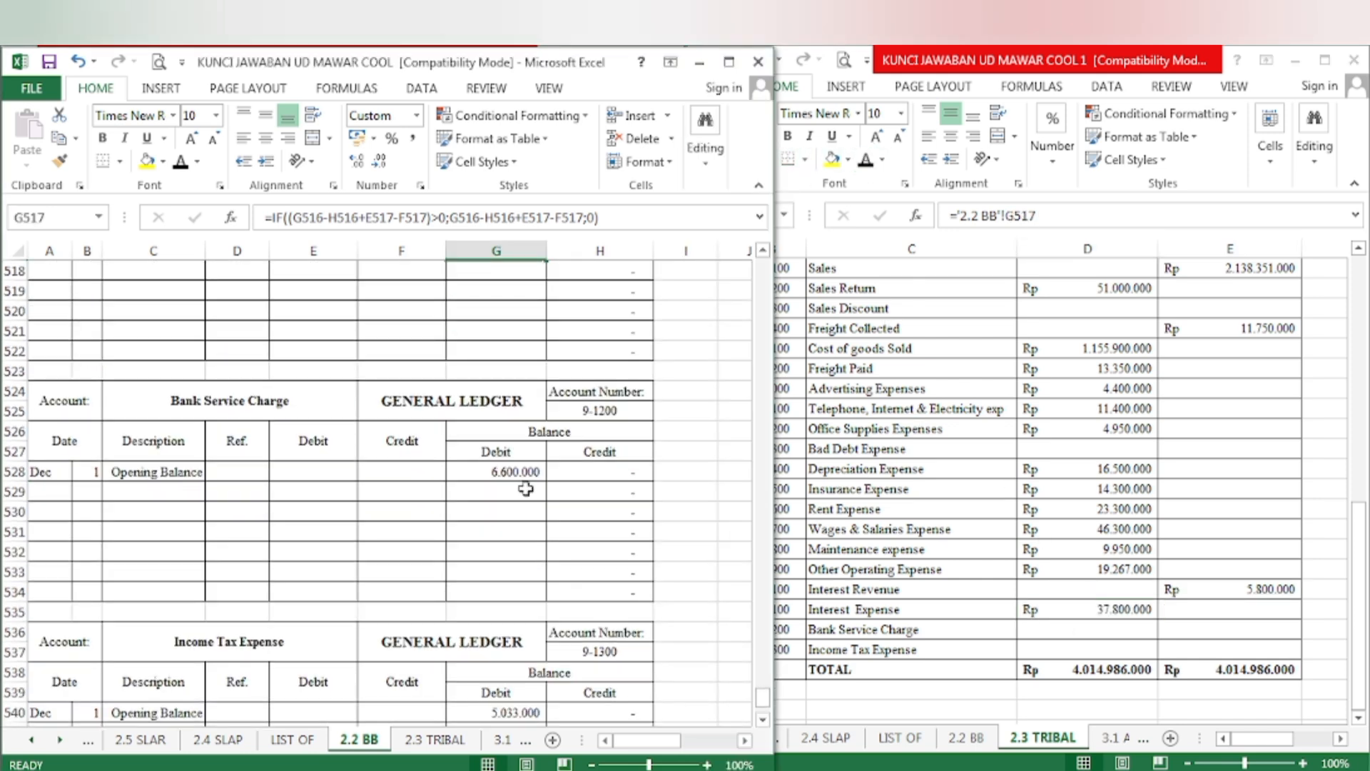
click(521, 474)
click(146, 161)
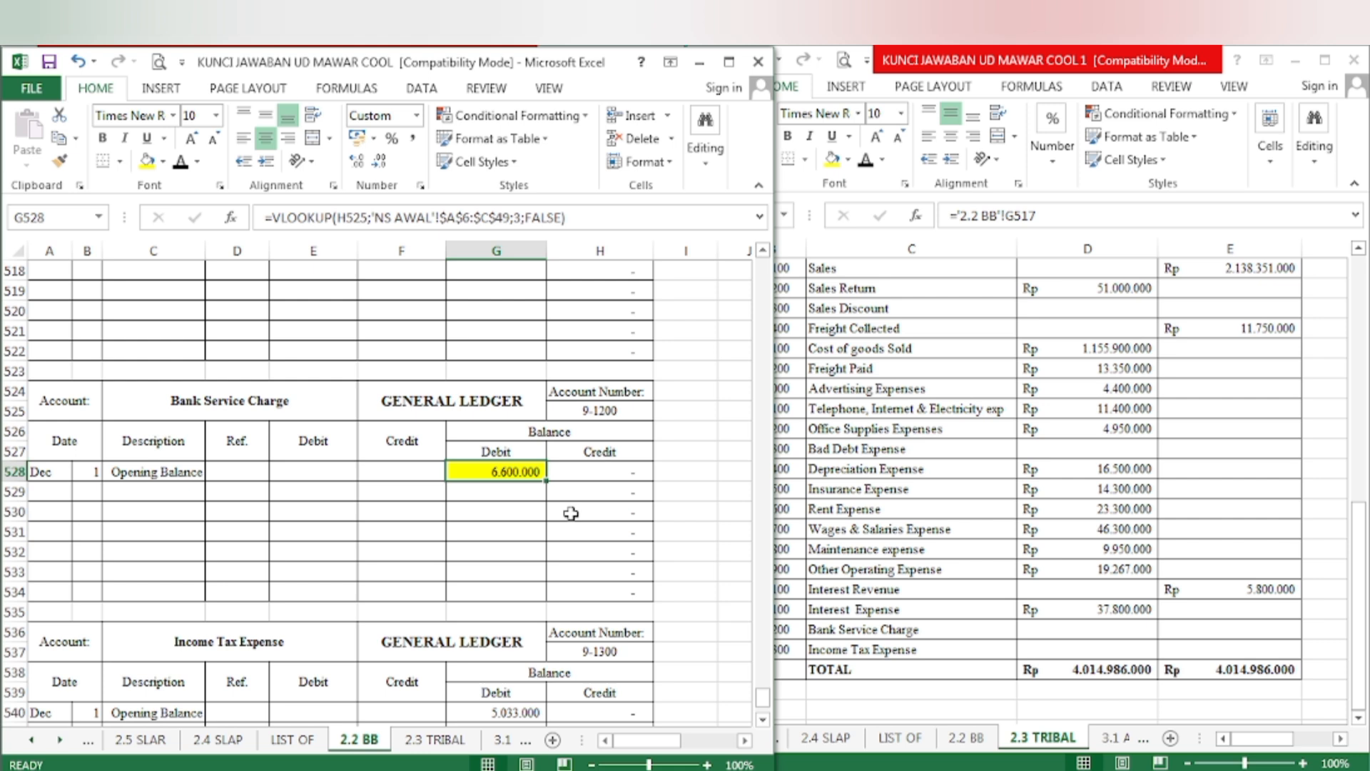
click(1049, 614)
click(1060, 630)
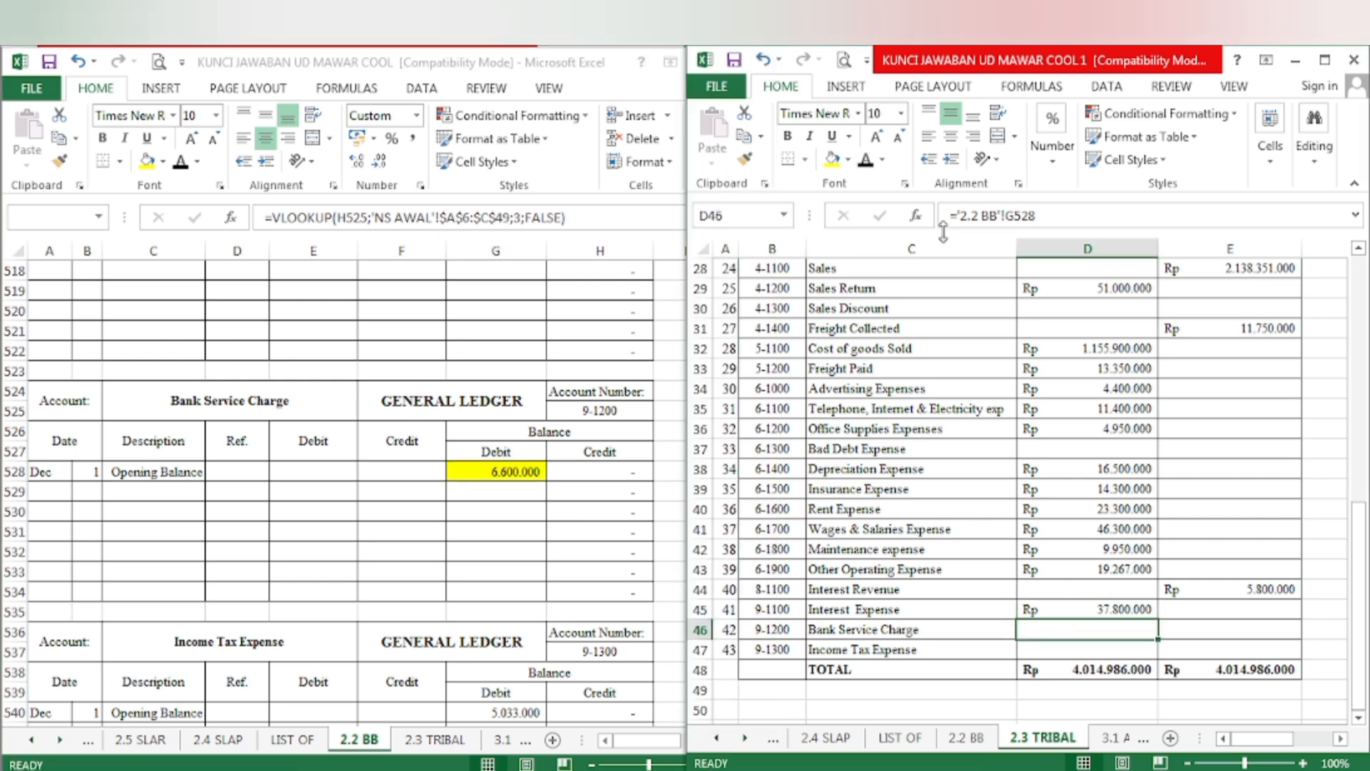
click(865, 161)
- Highlight the Income Tax Expense debit balance in ledger cell G540 in yellow and apply black font colour to trial balance cell D47
click(235, 679)
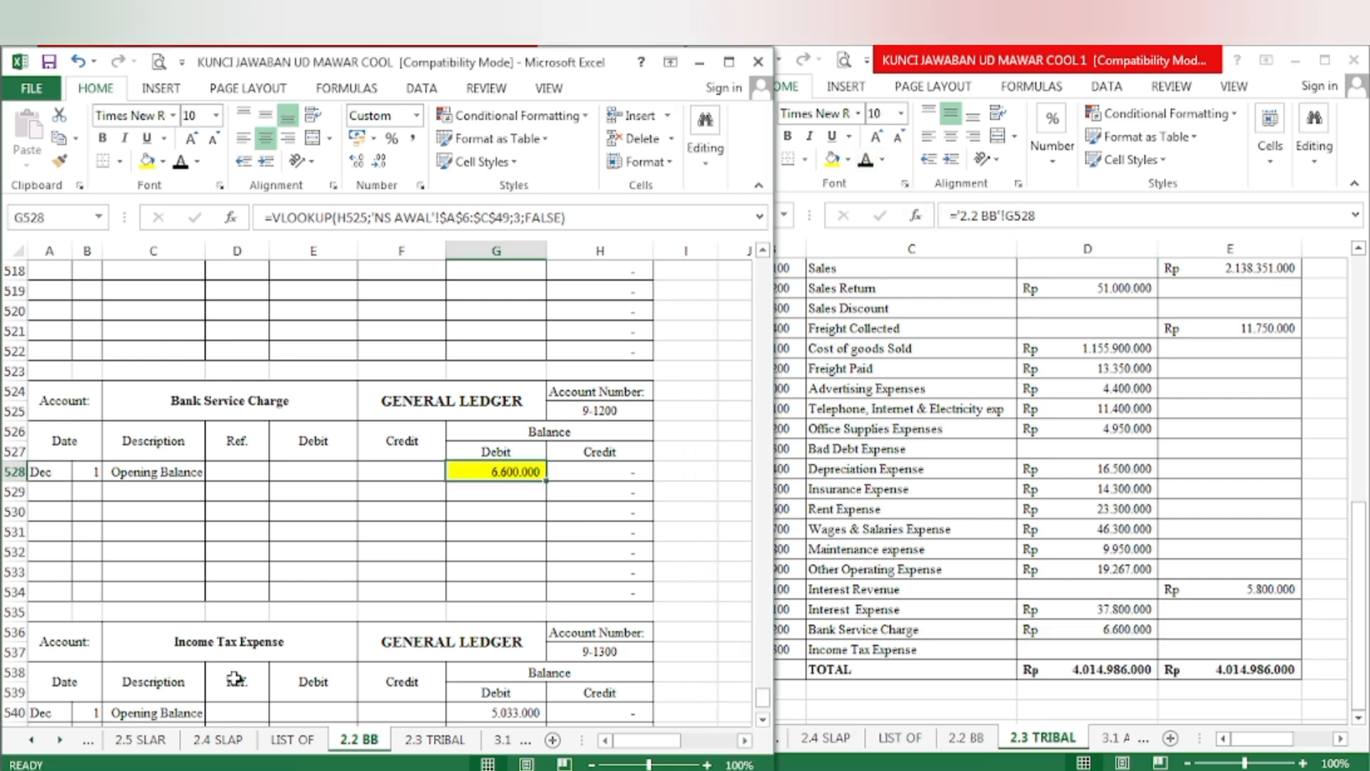
scroll(367, 577, down, 4)
click(503, 475)
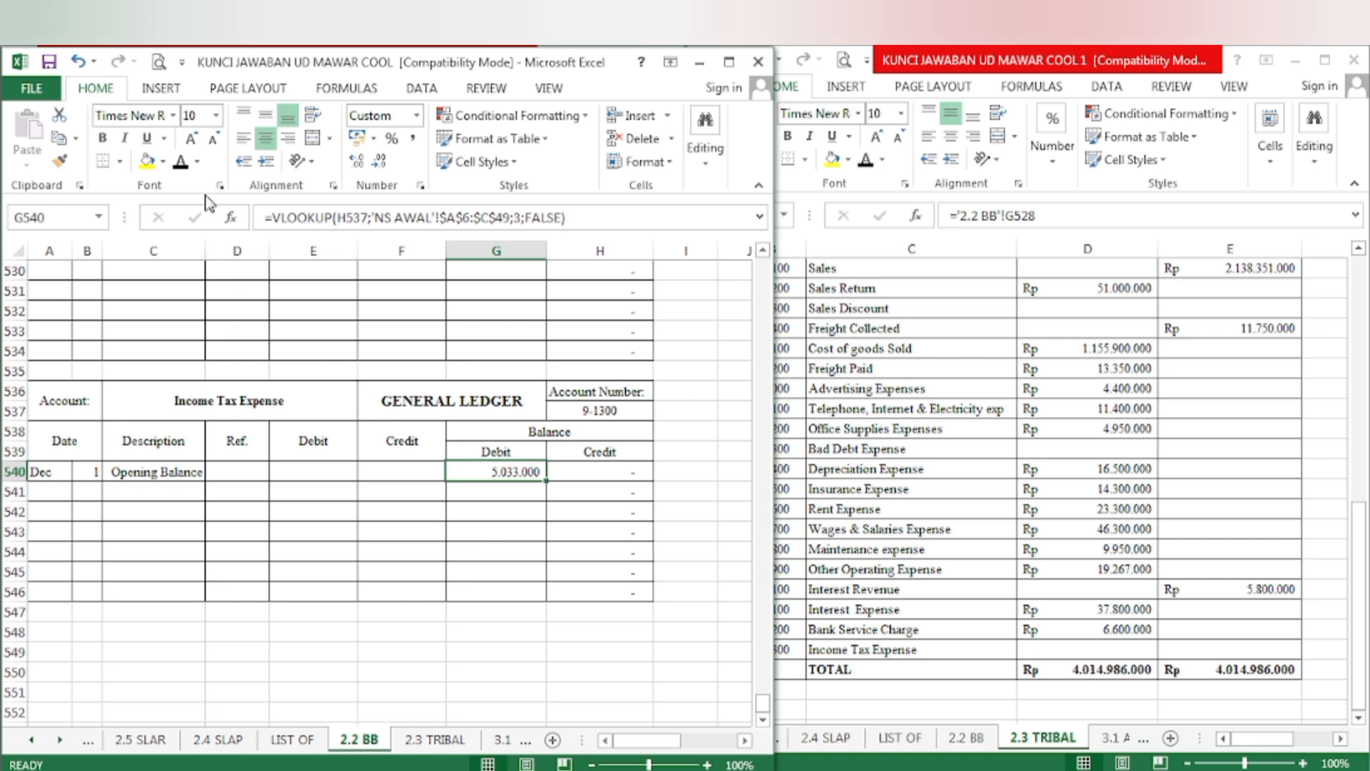
click(147, 161)
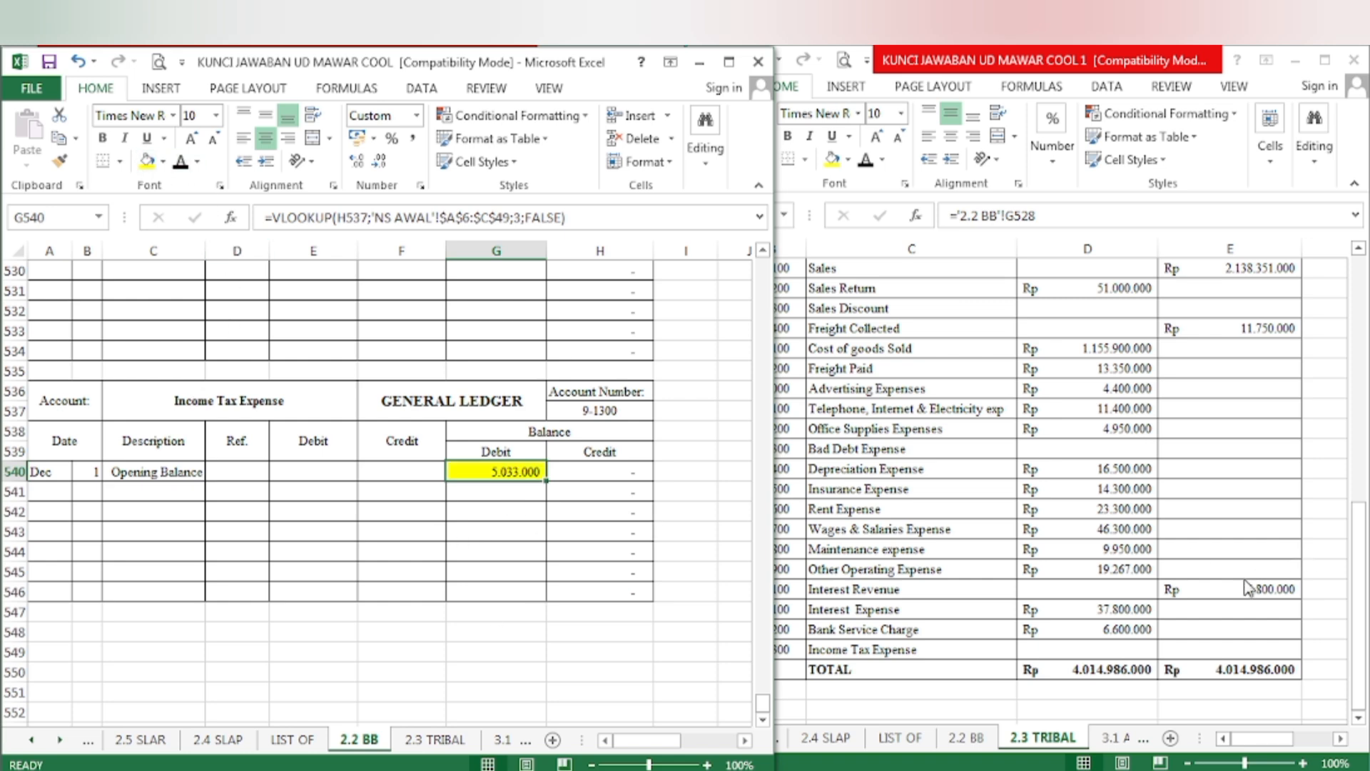
click(1087, 649)
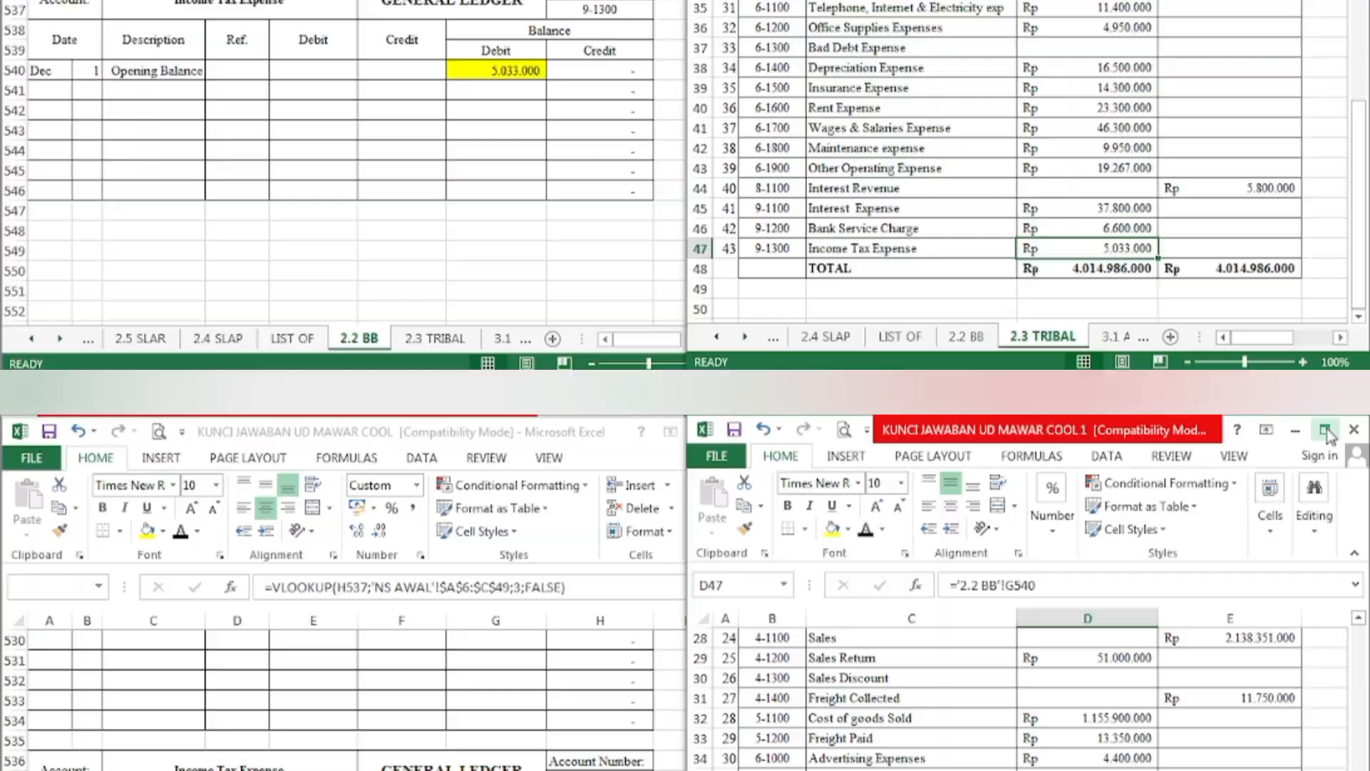
- Maximize the trial balance workbook window and bring the sheet's heading into view
click(1323, 59)
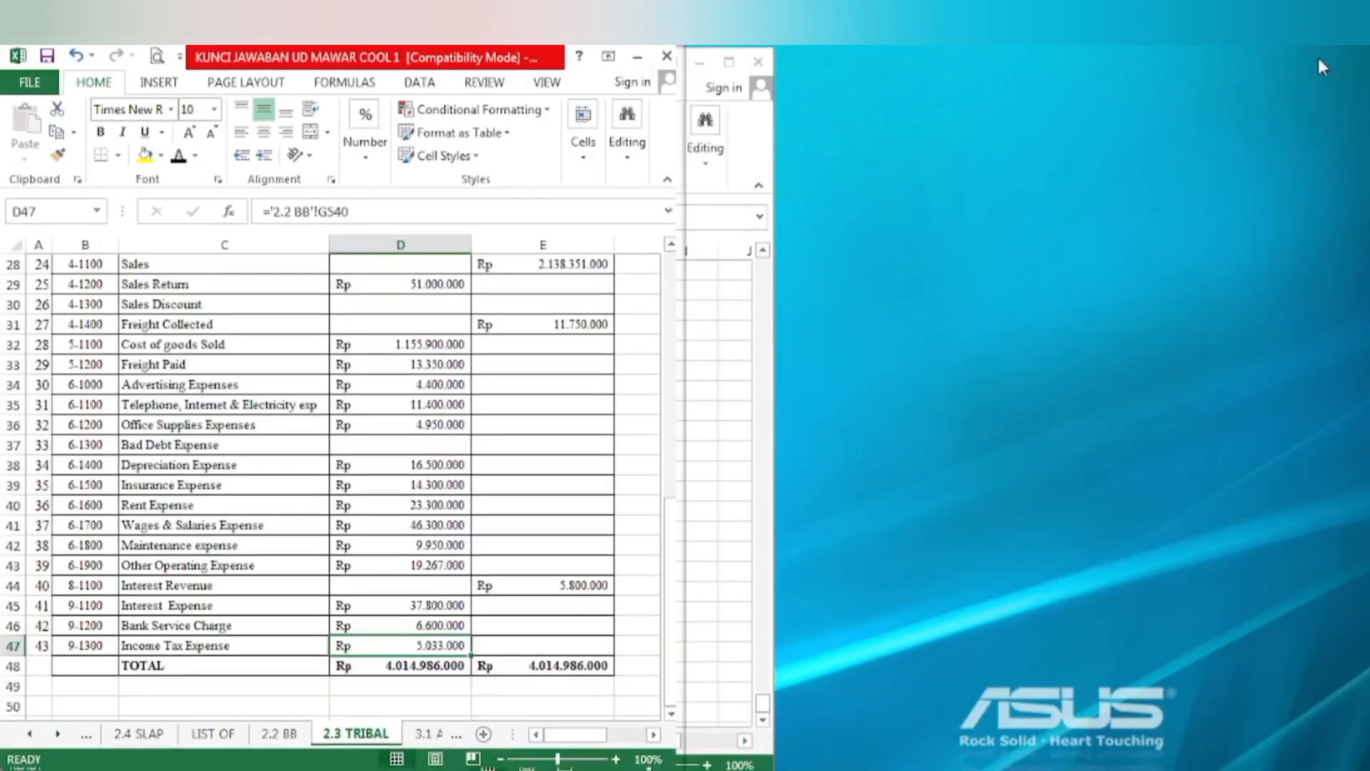
scroll(284, 417, up, 1)
scroll(284, 417, up, 8)
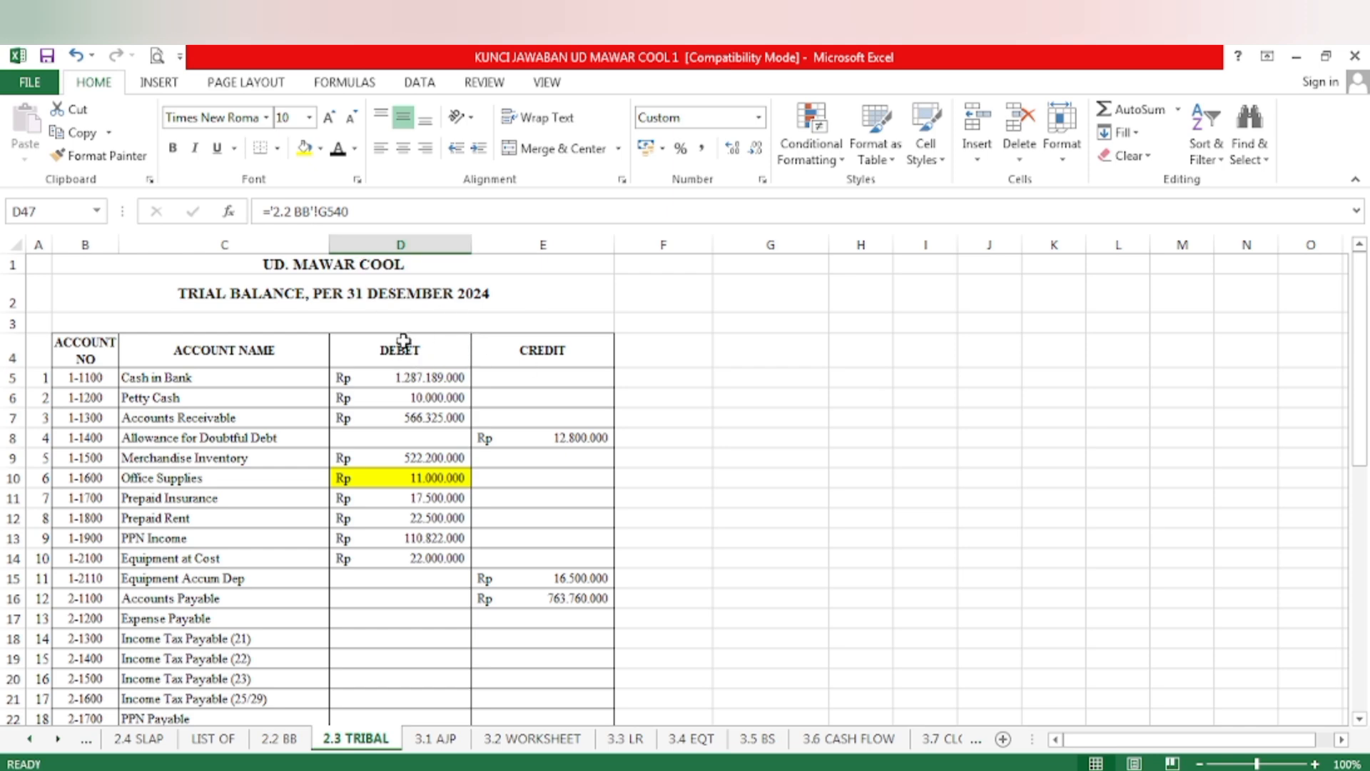
- Highlight the trial balance's debit and credit totals in D48:E48 in yellow and return to the top of the sheet
scroll(356, 342, down, 10)
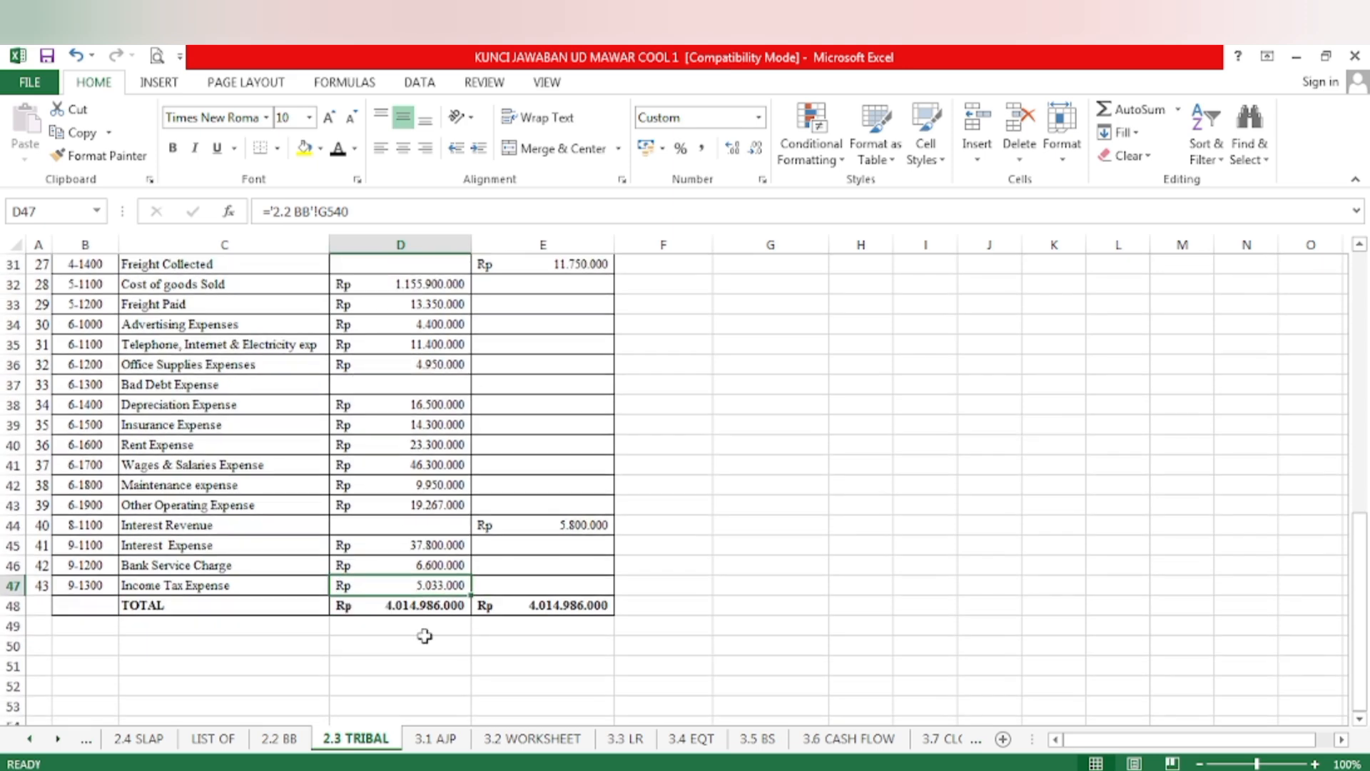
drag(403, 606, 542, 605)
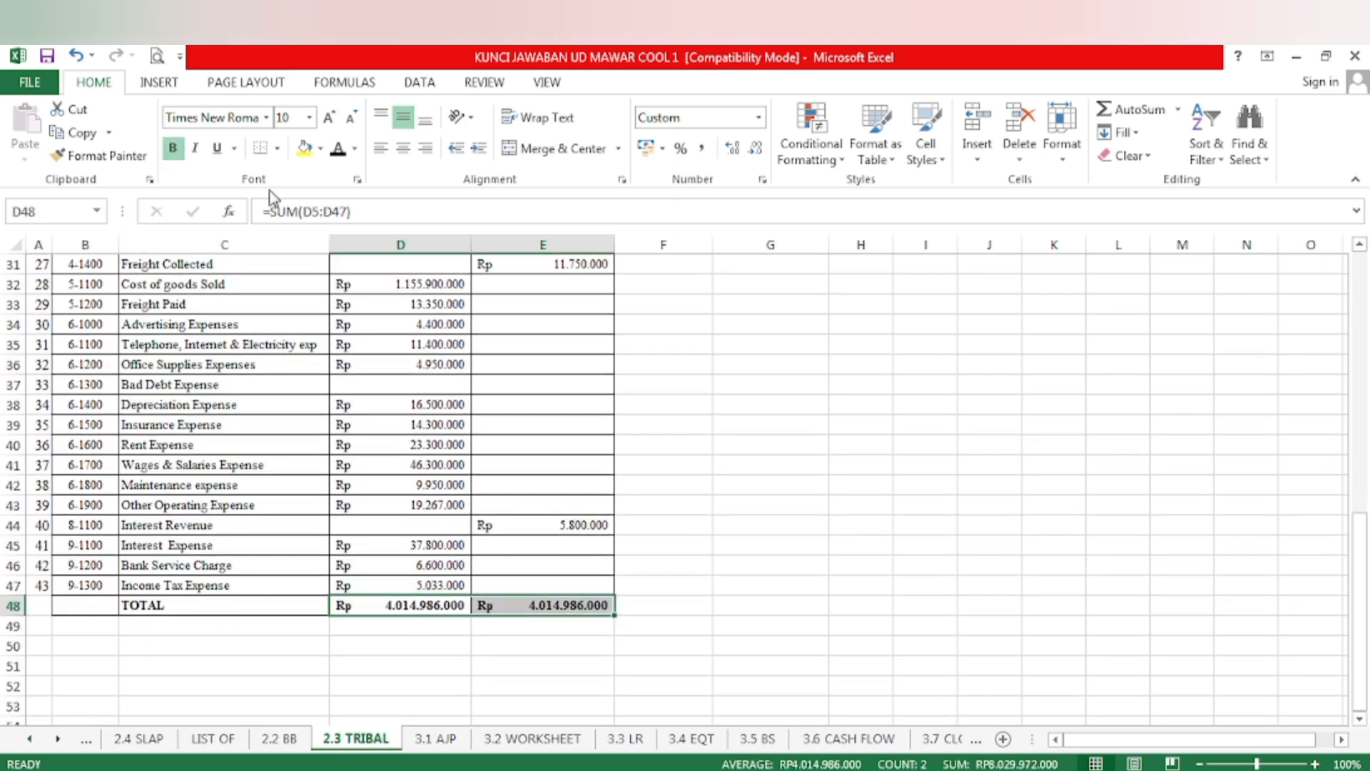
click(307, 151)
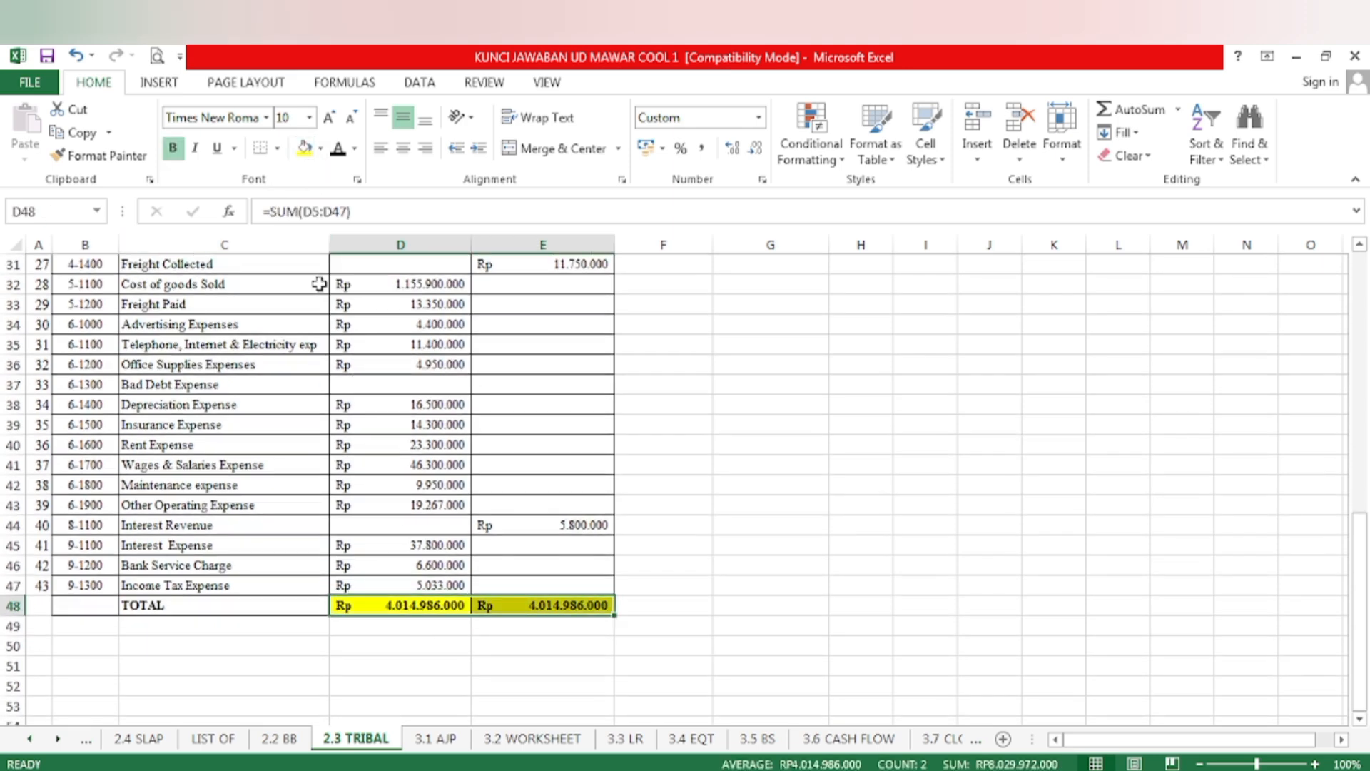
click(424, 640)
scroll(424, 640, up, 7)
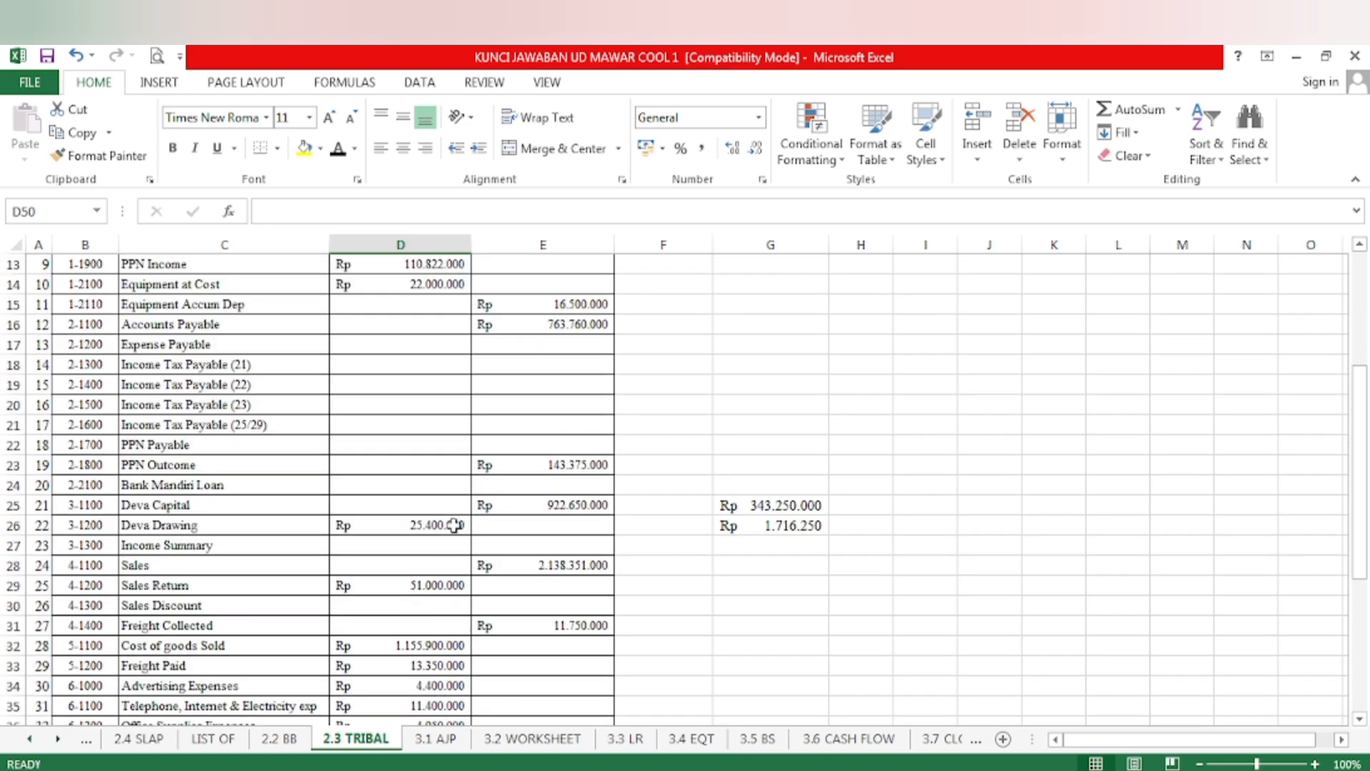
scroll(454, 525, up, 3)
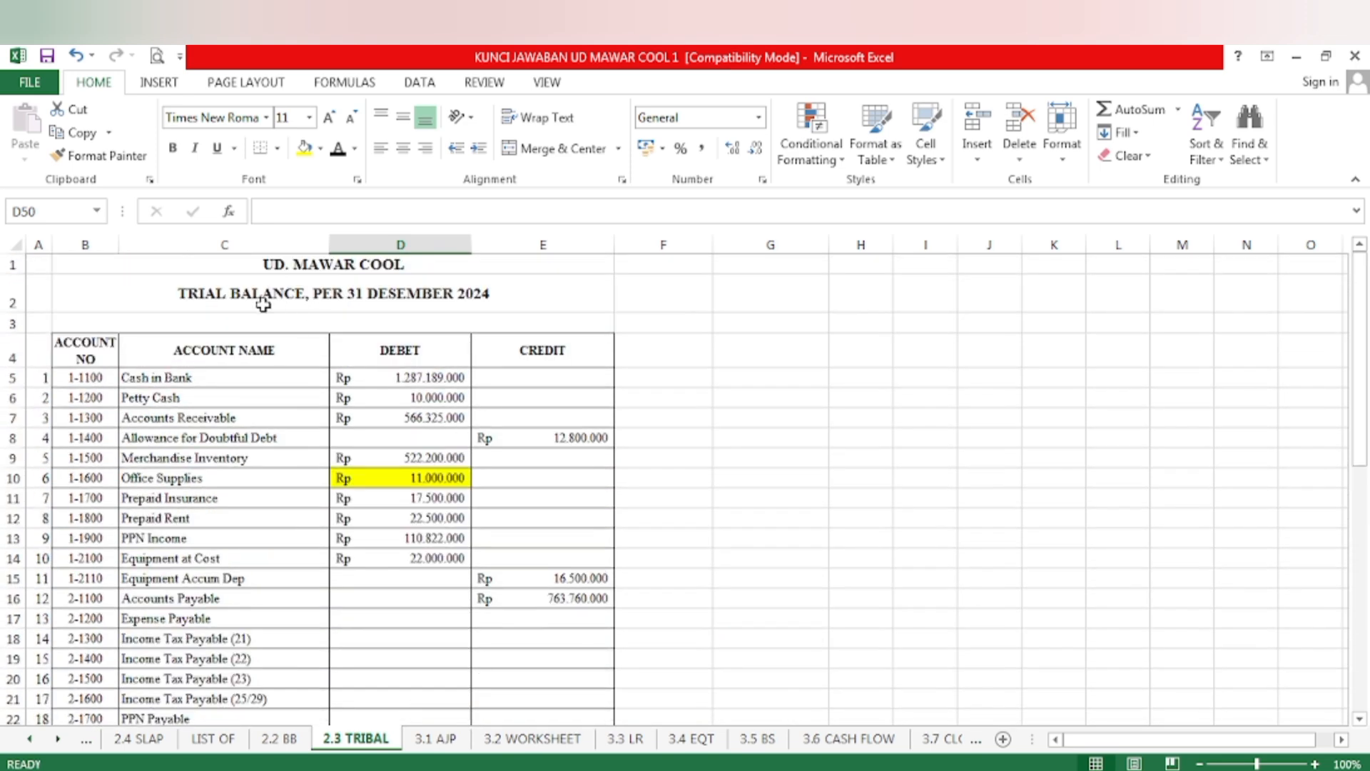